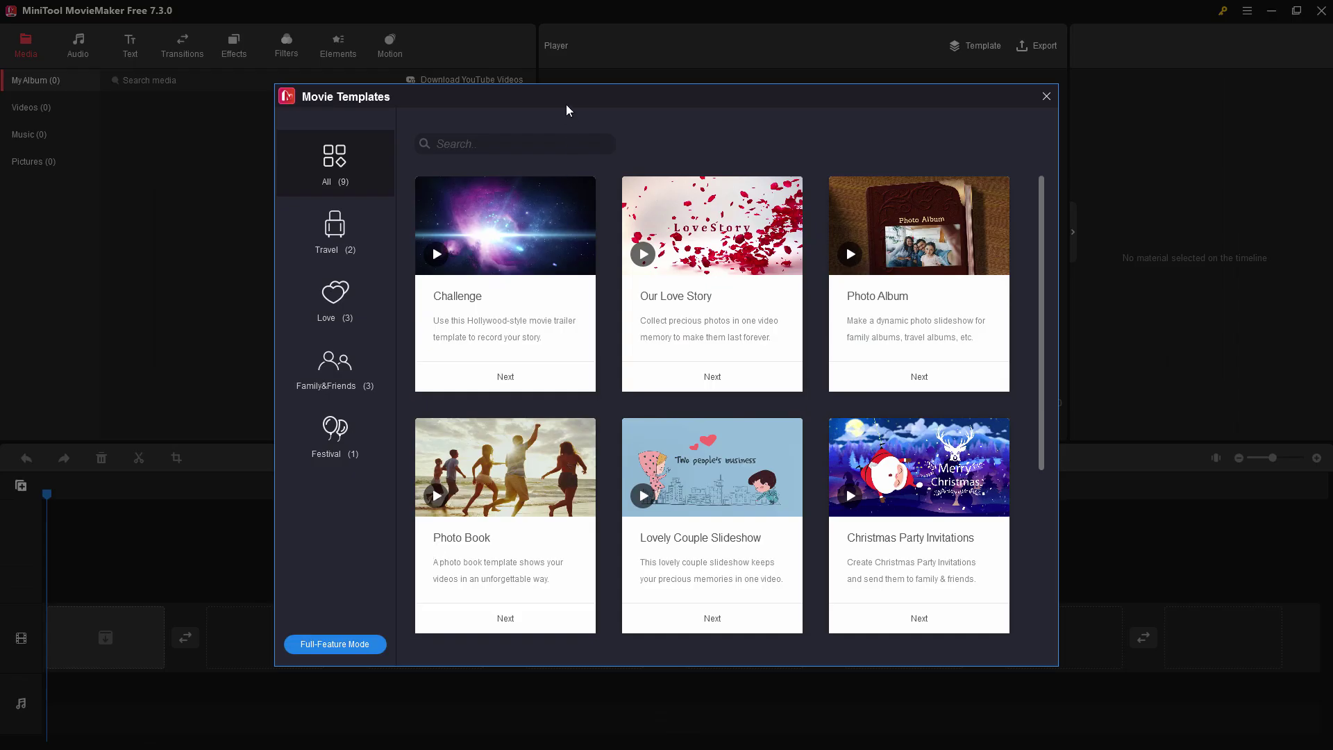
Browse the travel, love, family and friends, and festival template categories, then show all templates
click(362, 231)
click(364, 293)
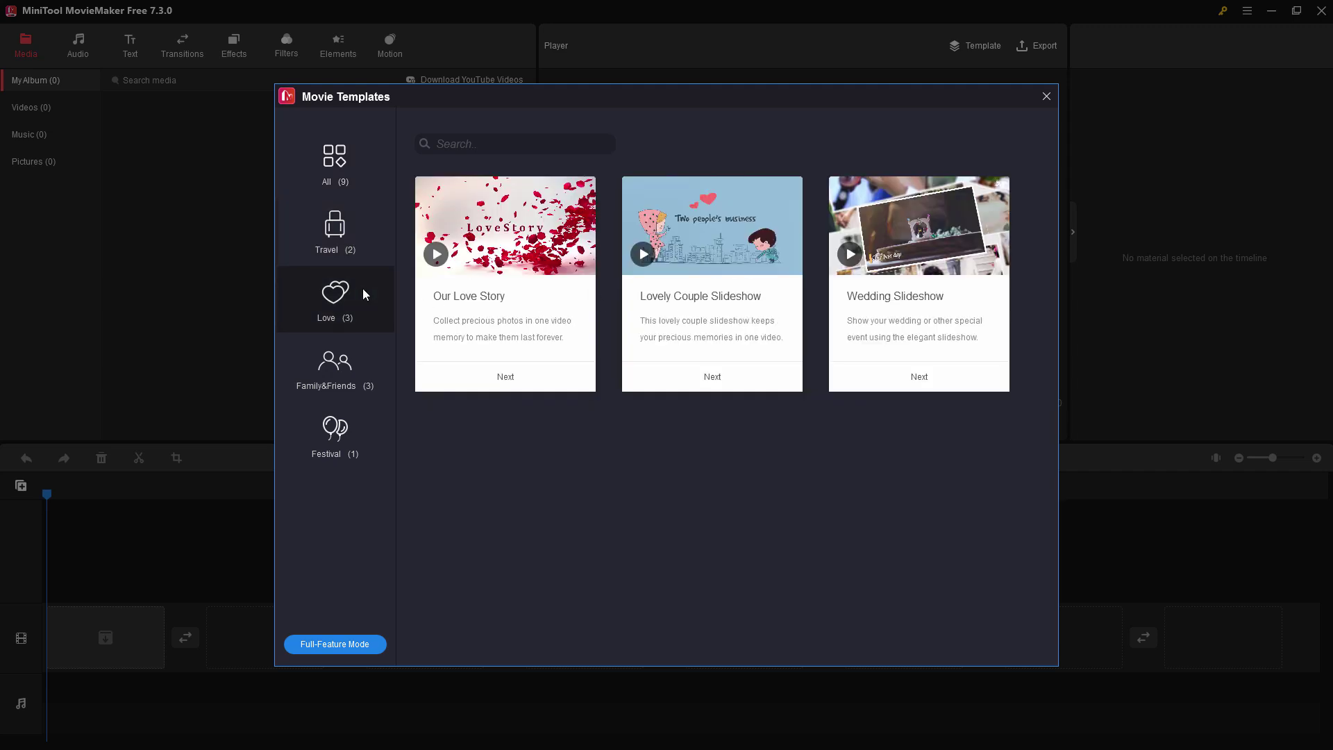
click(352, 364)
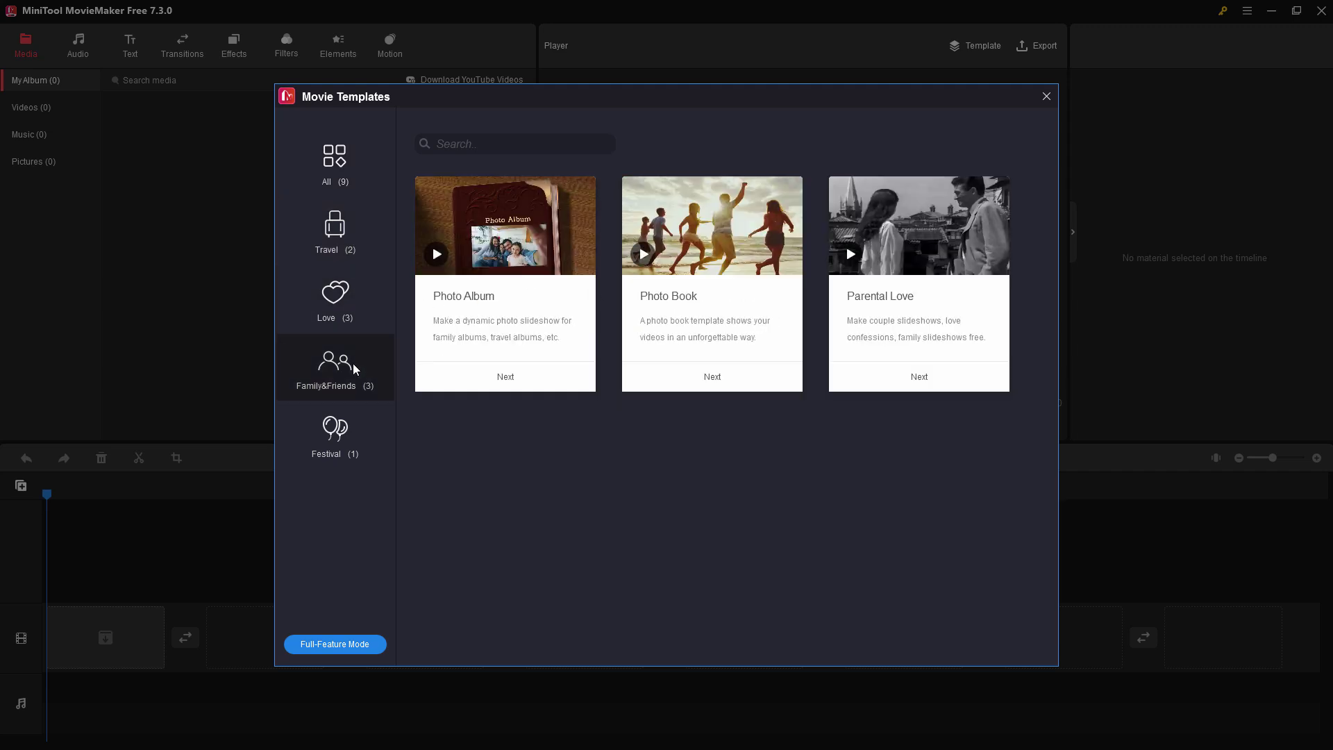
click(347, 434)
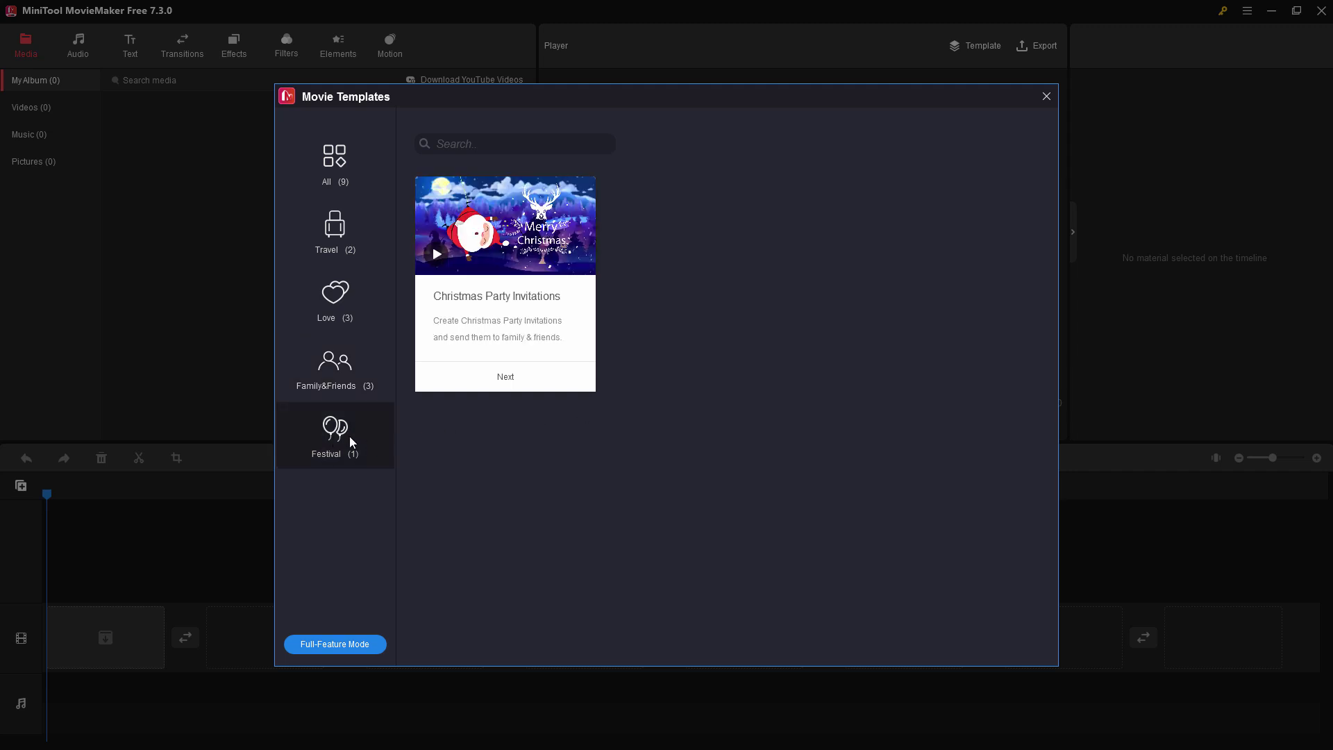
click(337, 175)
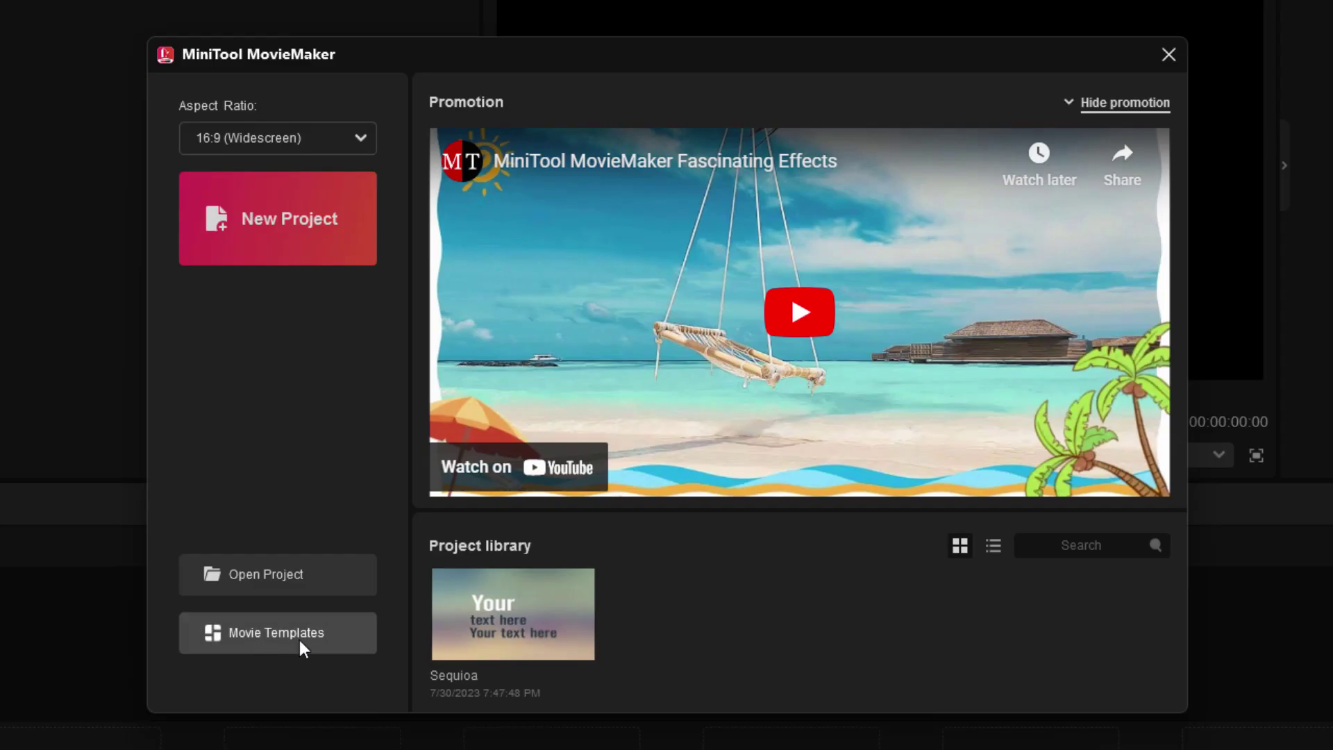
Keep the 16:9 widescreen aspect ratio and create a new blank project
click(357, 139)
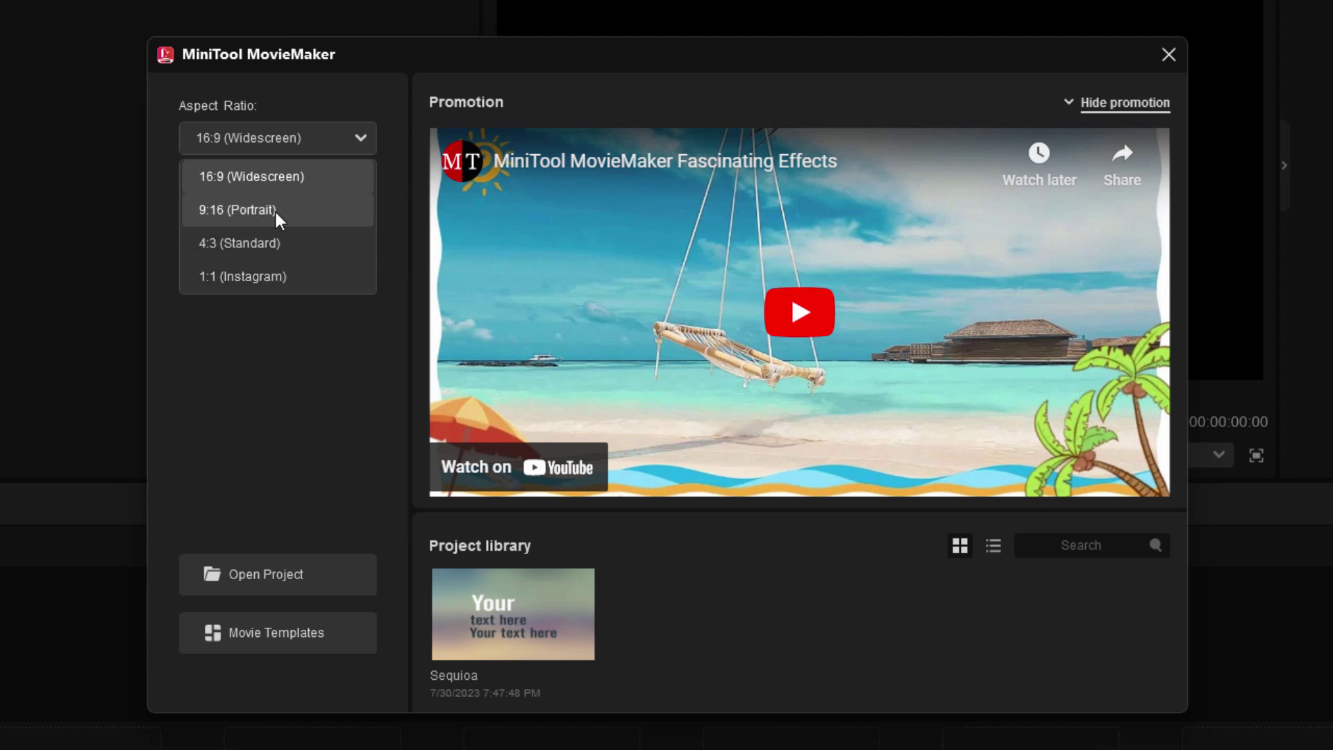
click(244, 143)
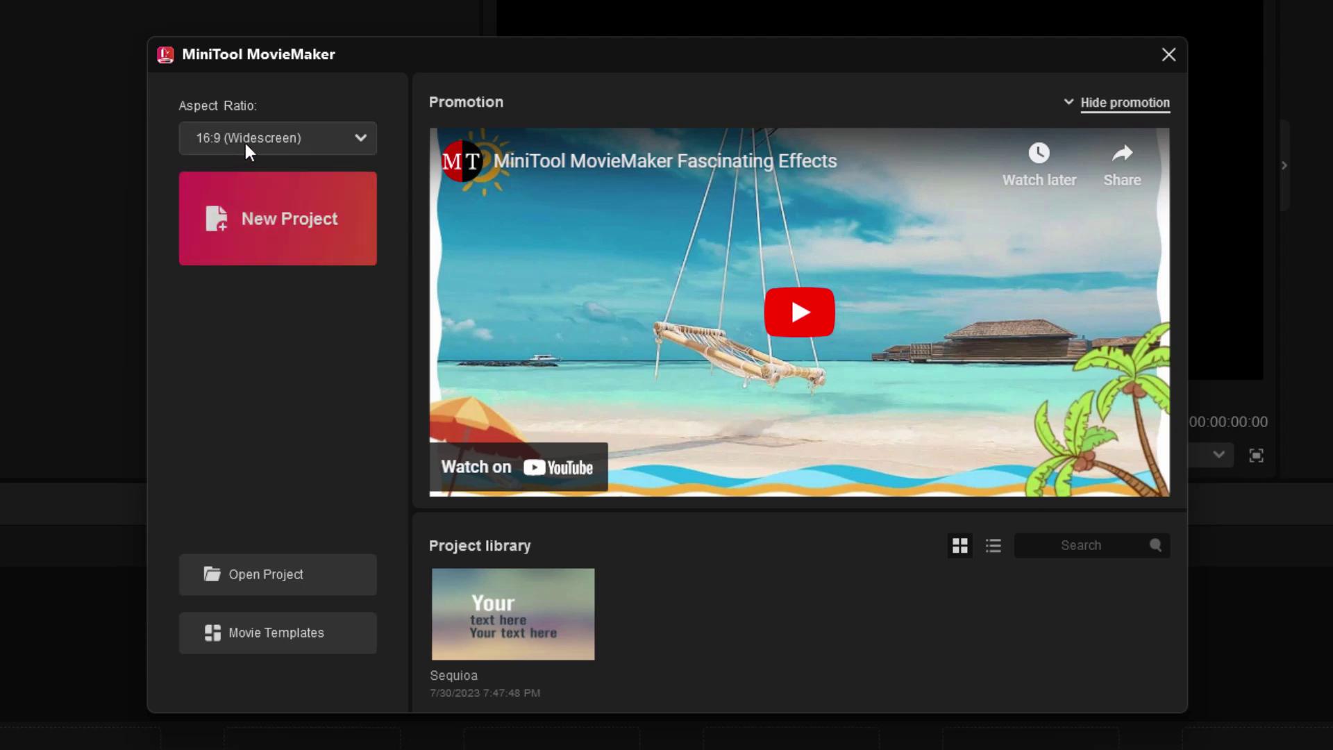
click(281, 227)
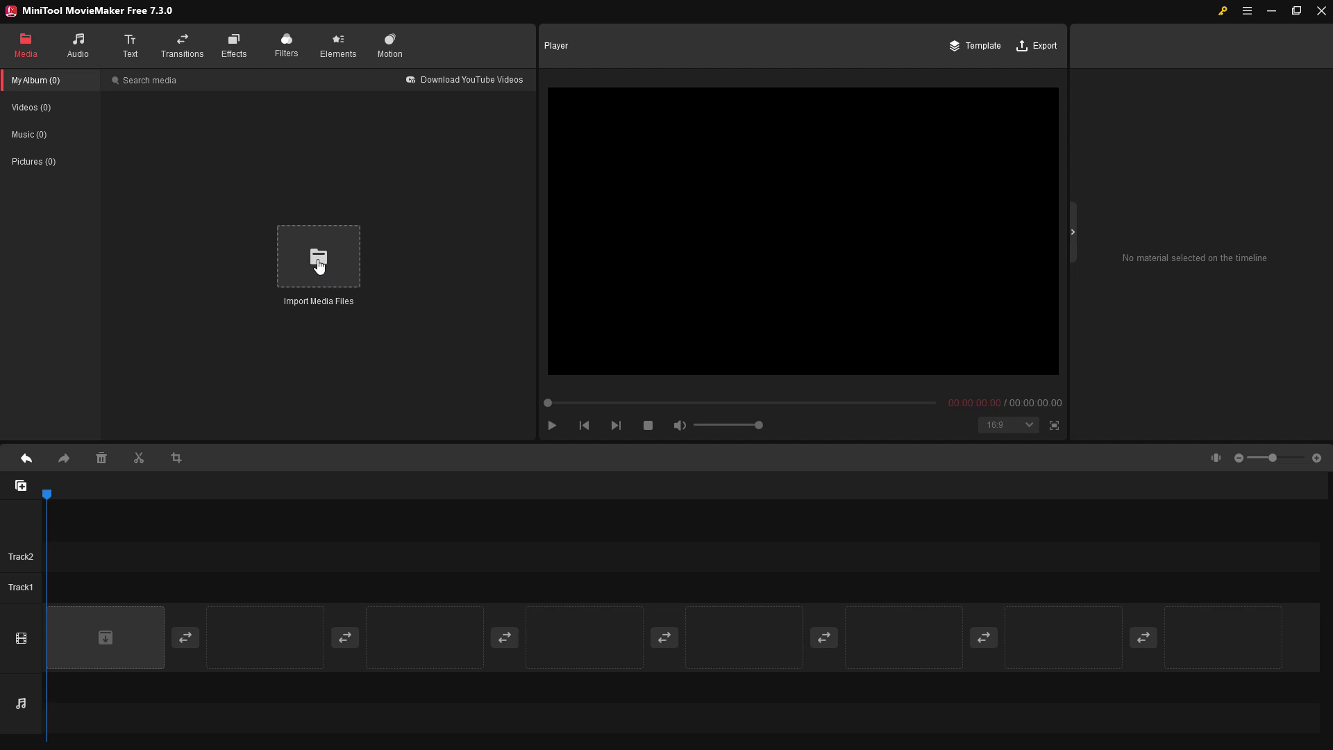
Import every file from the first video through Lift_Motif.mp3 in the AI Video Clips folder
click(318, 266)
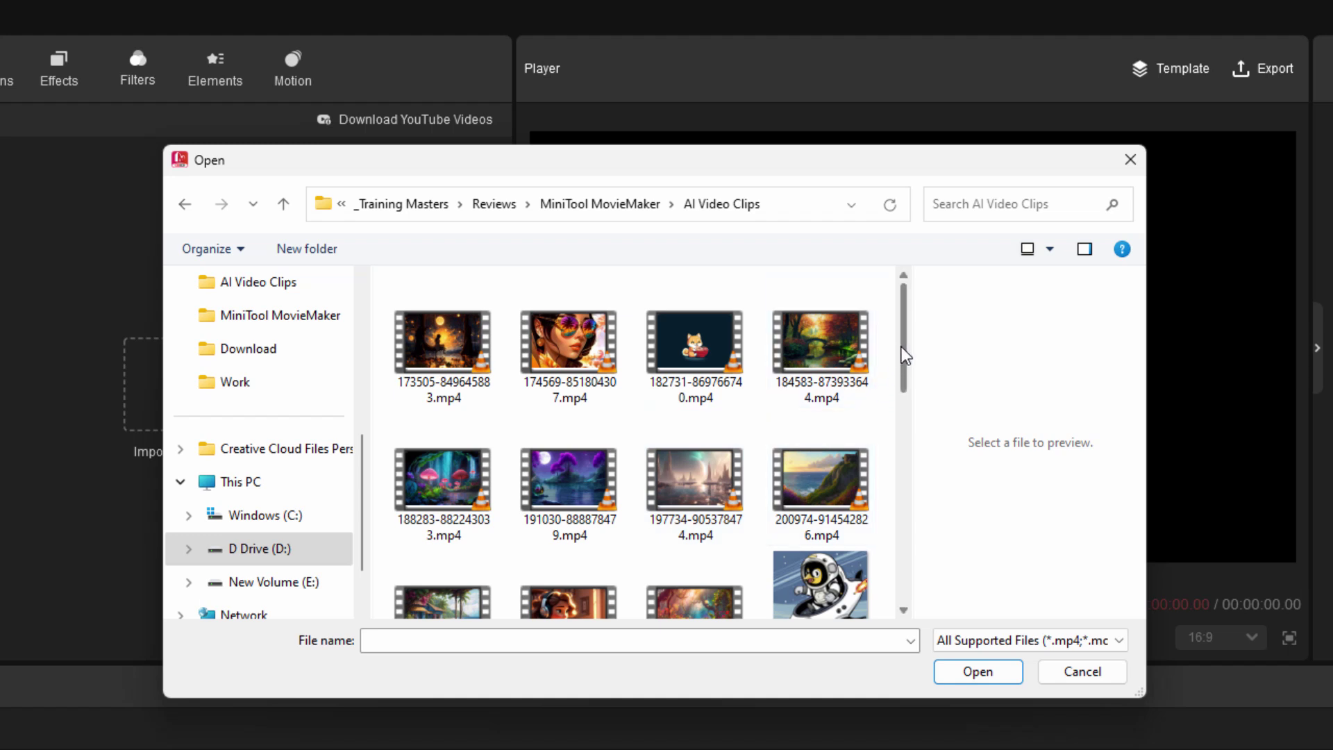
drag(902, 347, 901, 285)
click(479, 388)
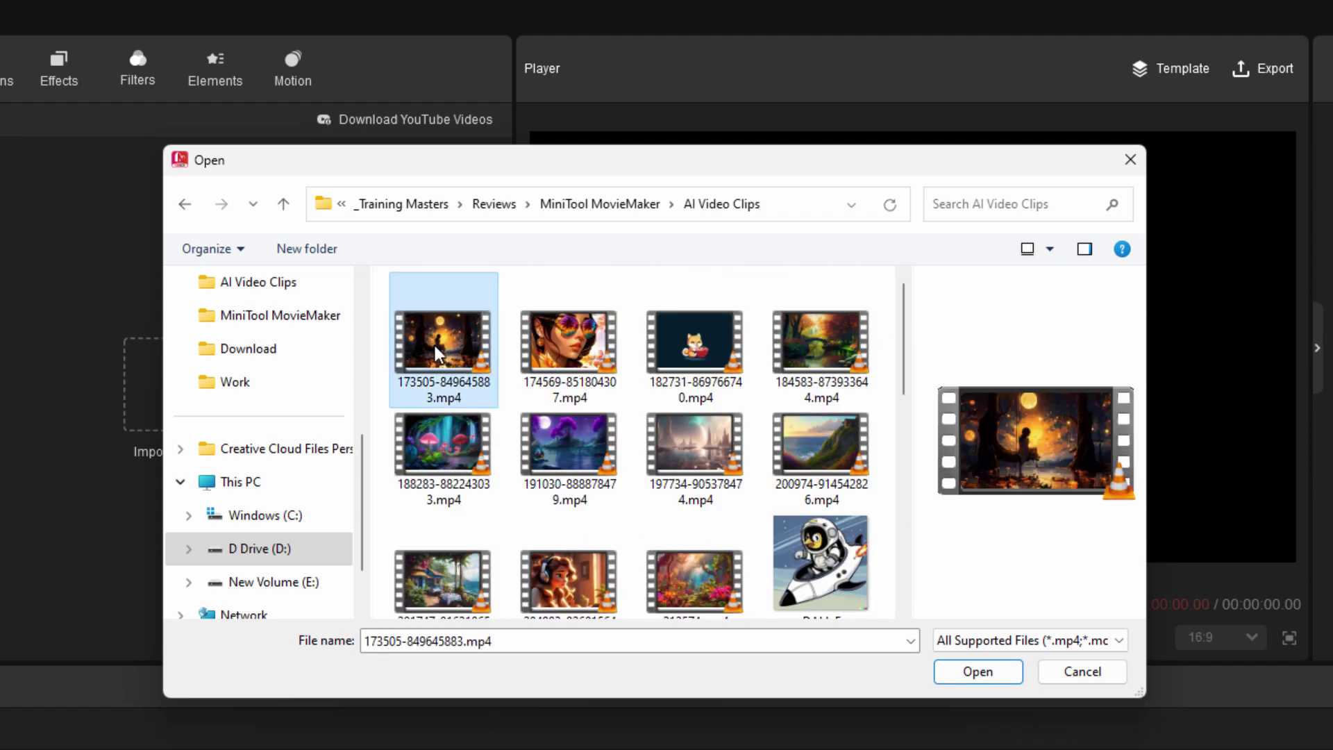
drag(904, 364, 906, 597)
shift+click(410, 580)
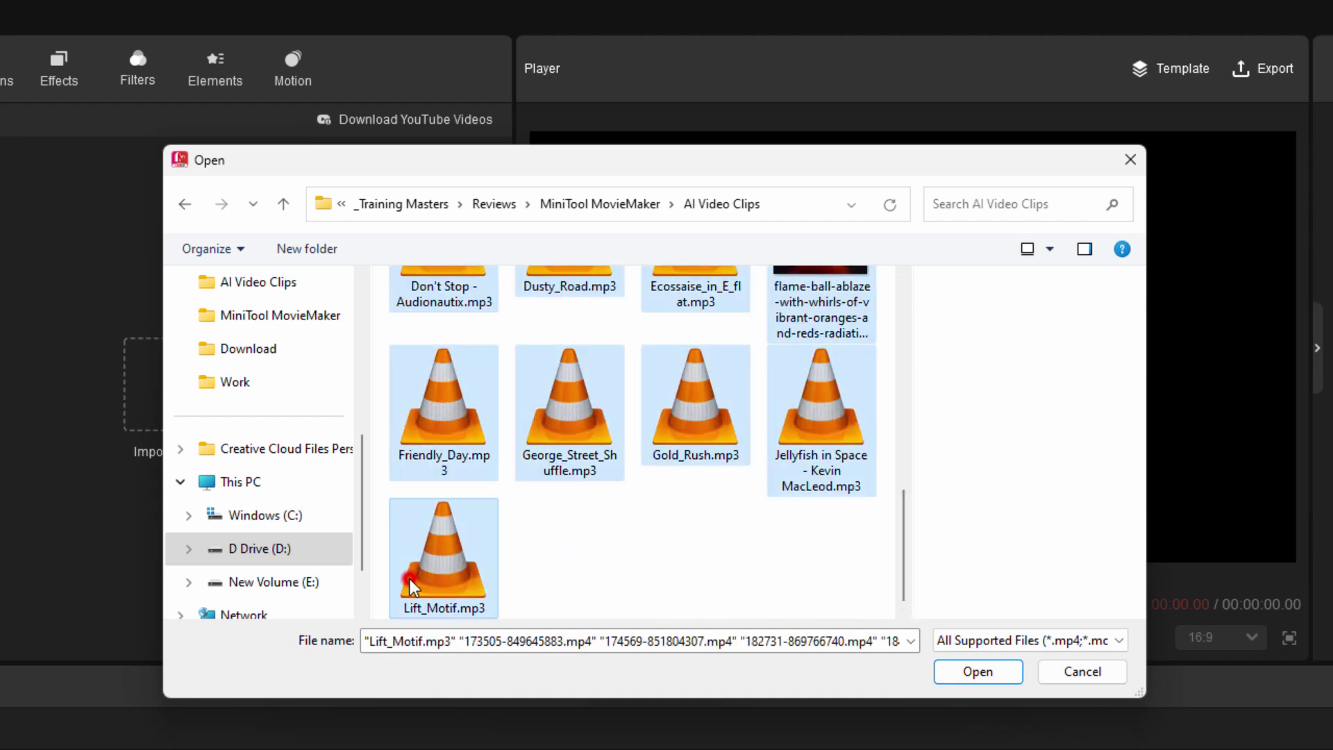
drag(903, 554, 883, 310)
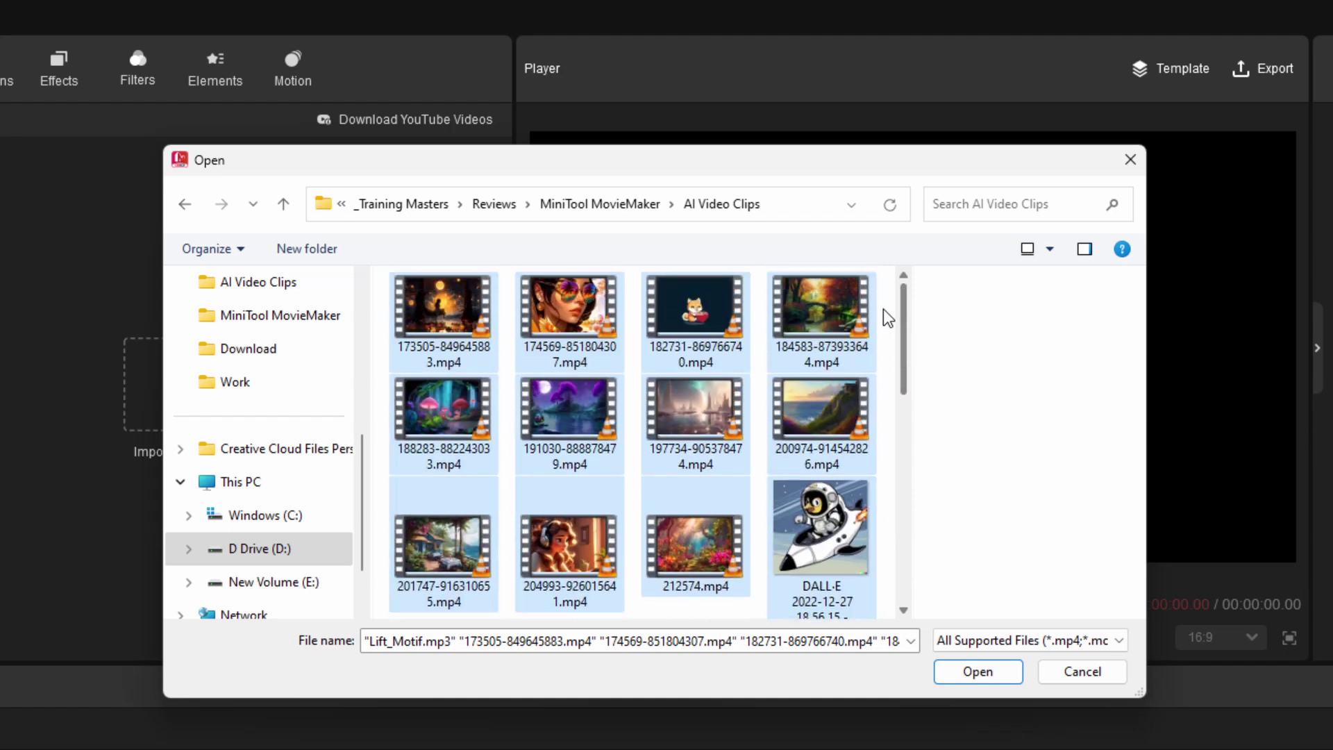
click(980, 672)
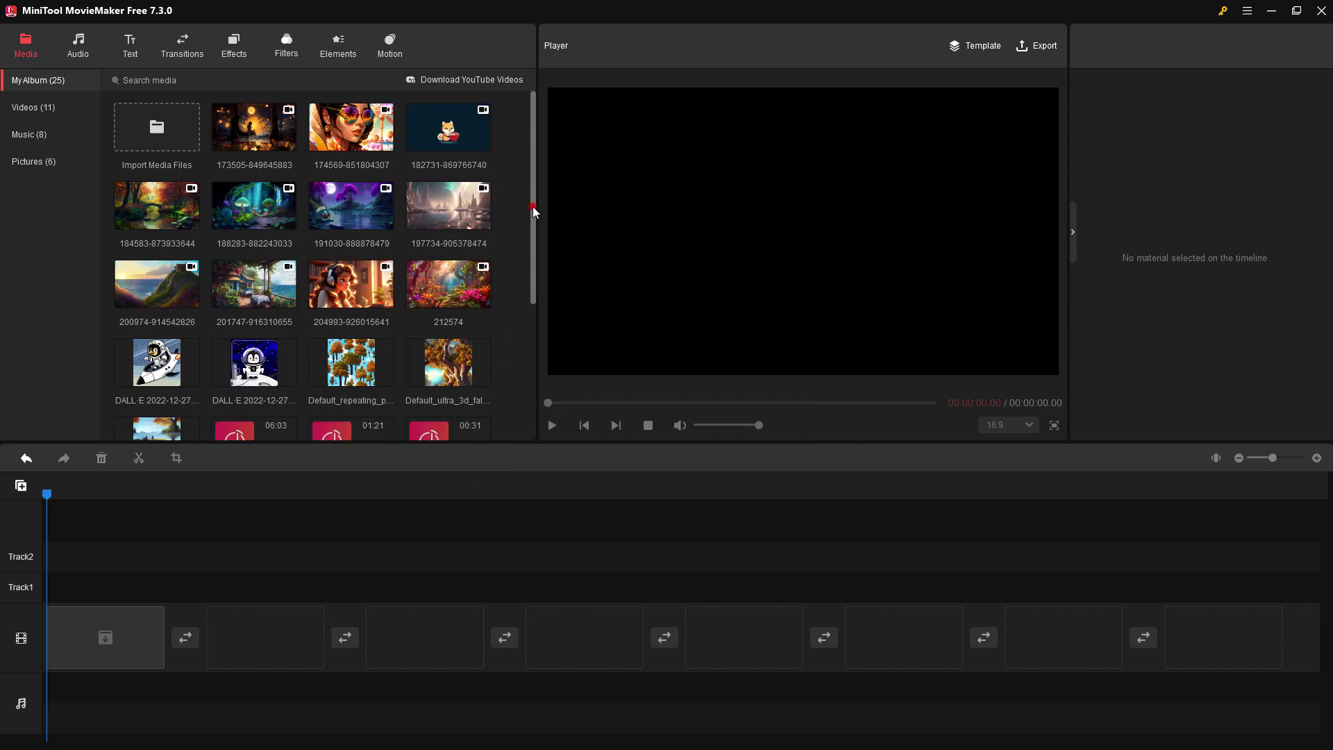
Add clips 201747, 204993 and 212574 to the timeline in that order
drag(533, 208, 512, 174)
click(288, 301)
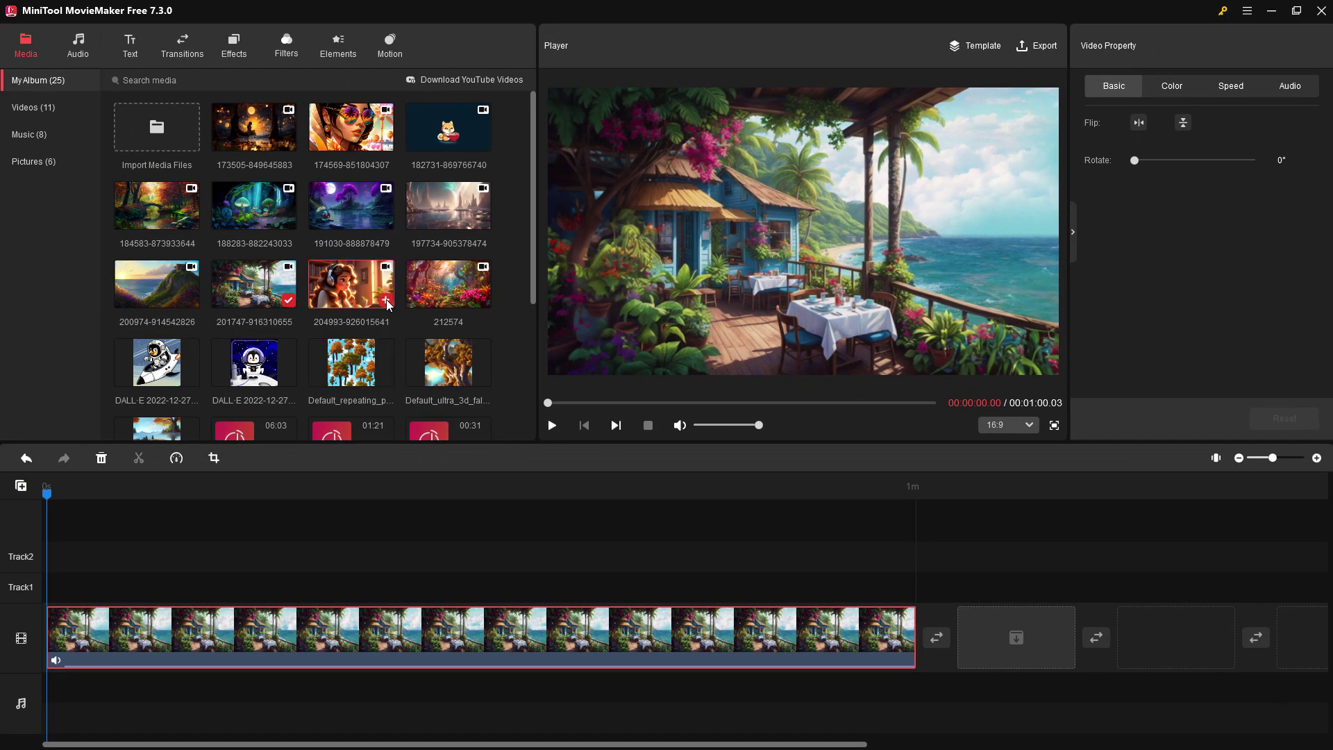
click(387, 302)
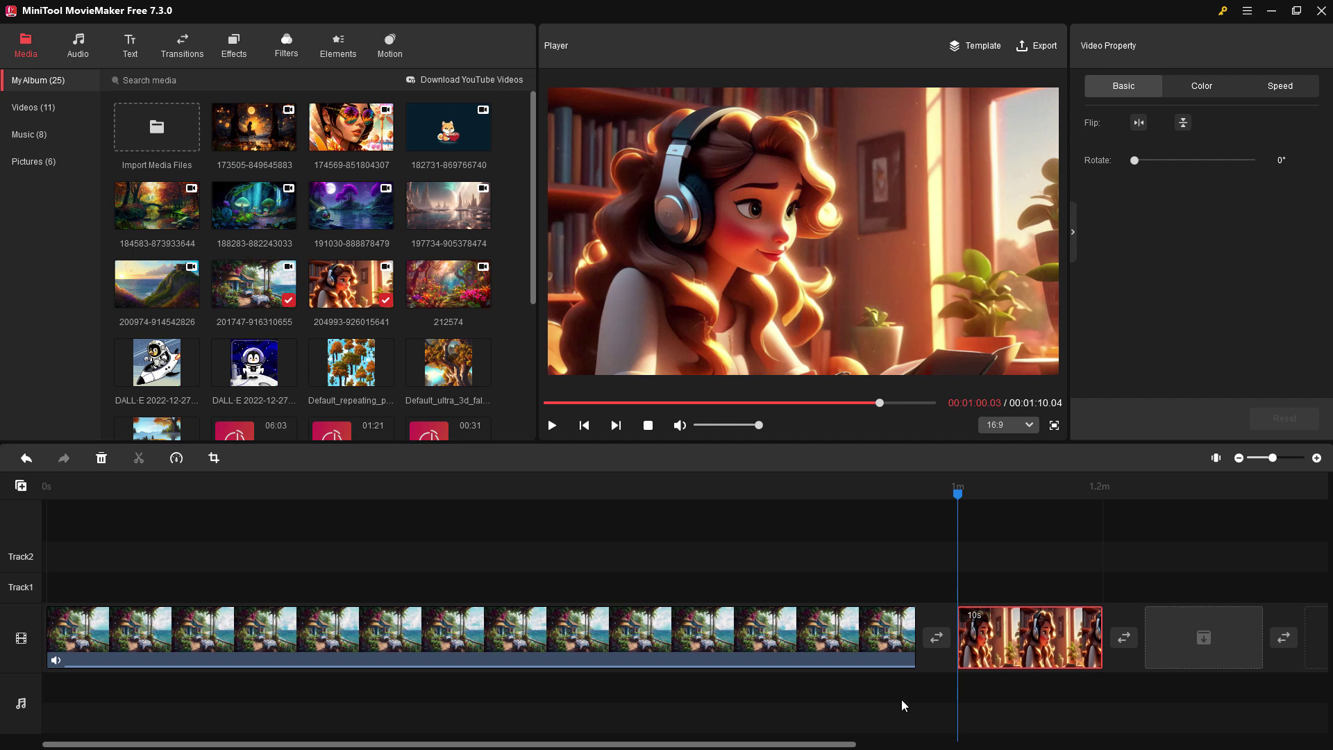
drag(830, 740, 1132, 725)
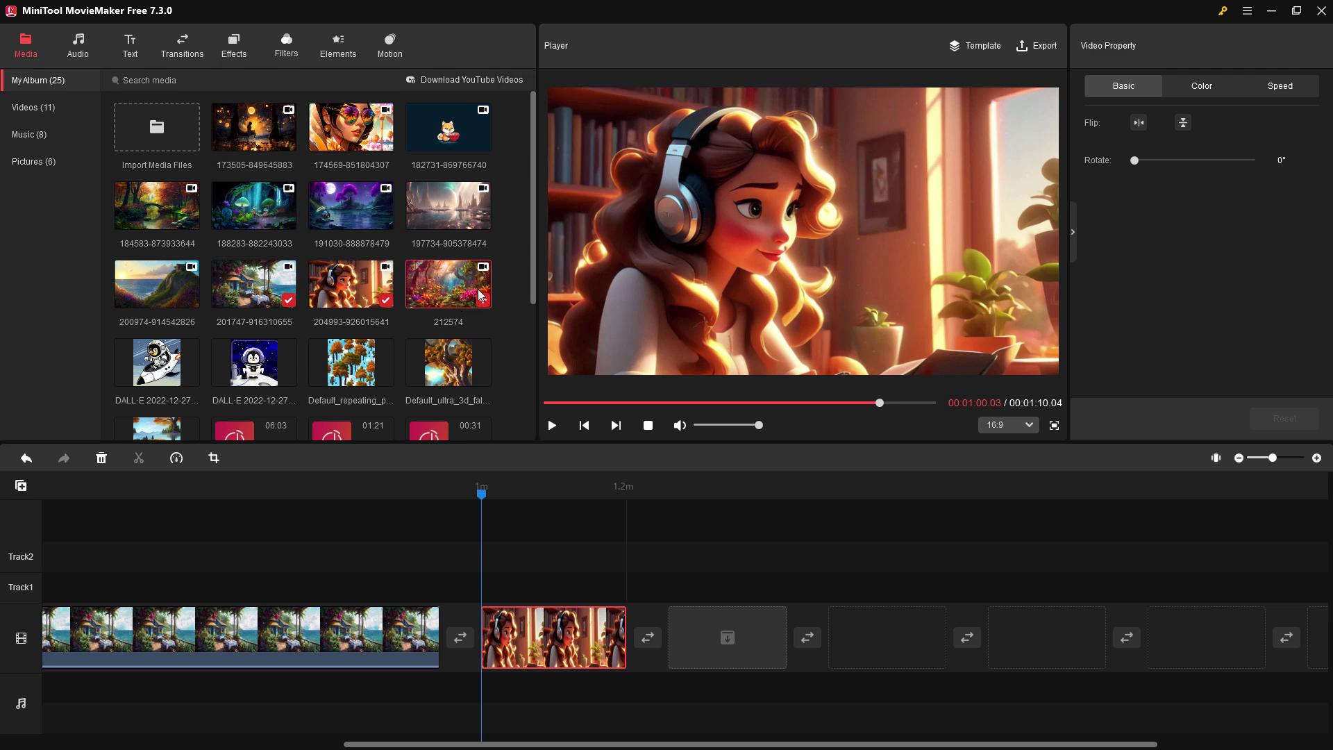
click(482, 298)
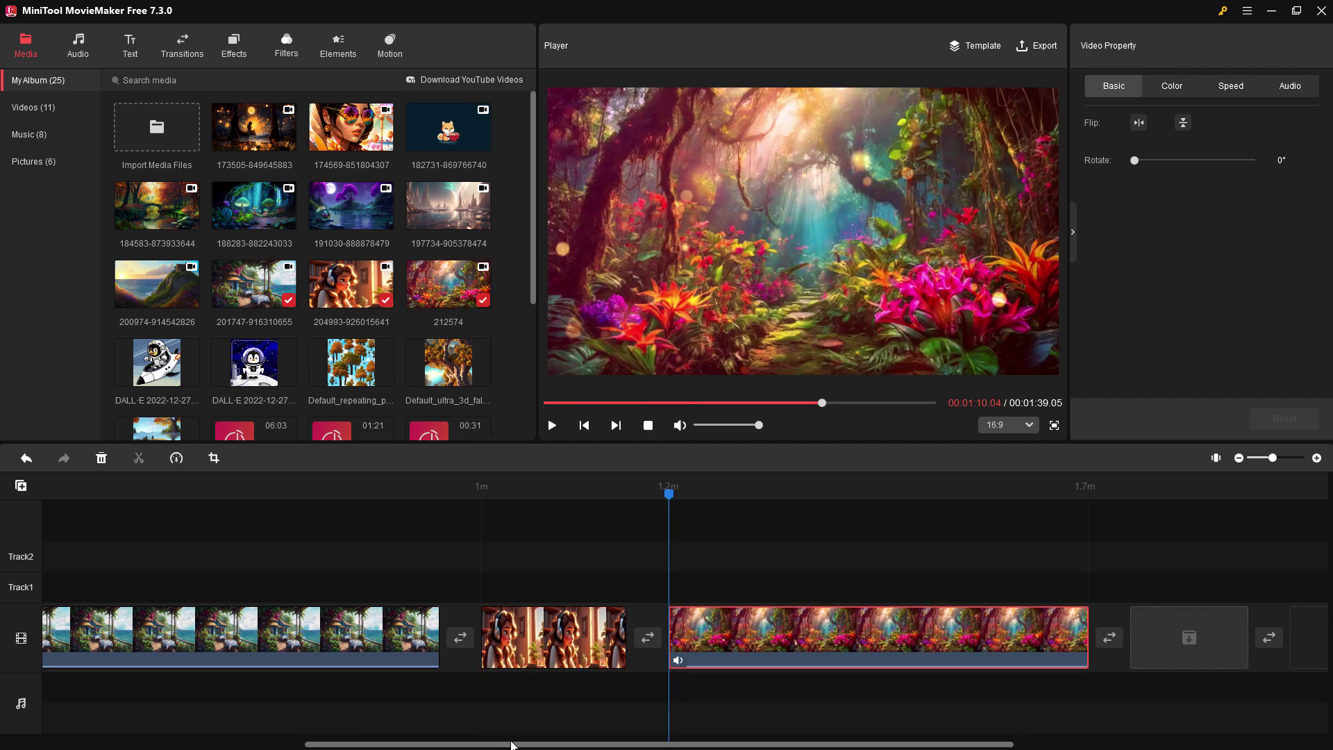
drag(512, 745, 249, 743)
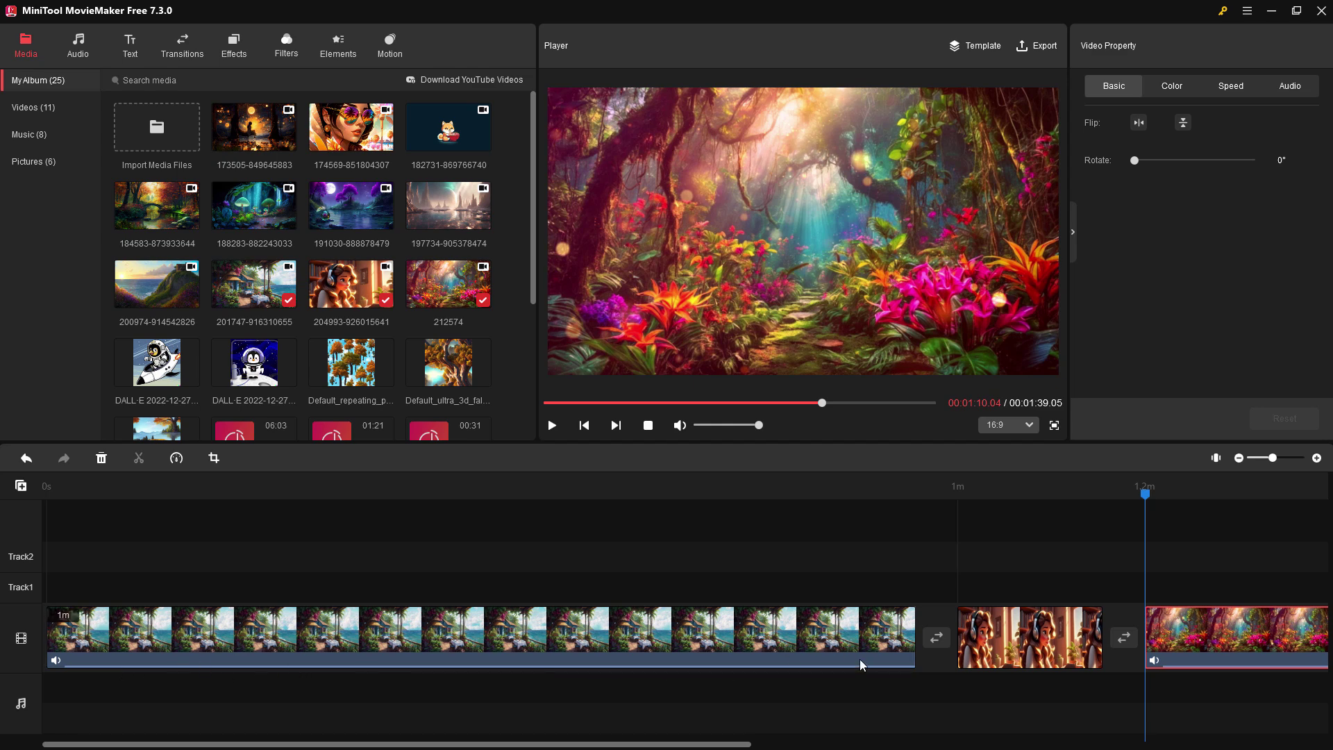
Select the headphone-girl clip on the timeline and review the arrangement
click(1024, 645)
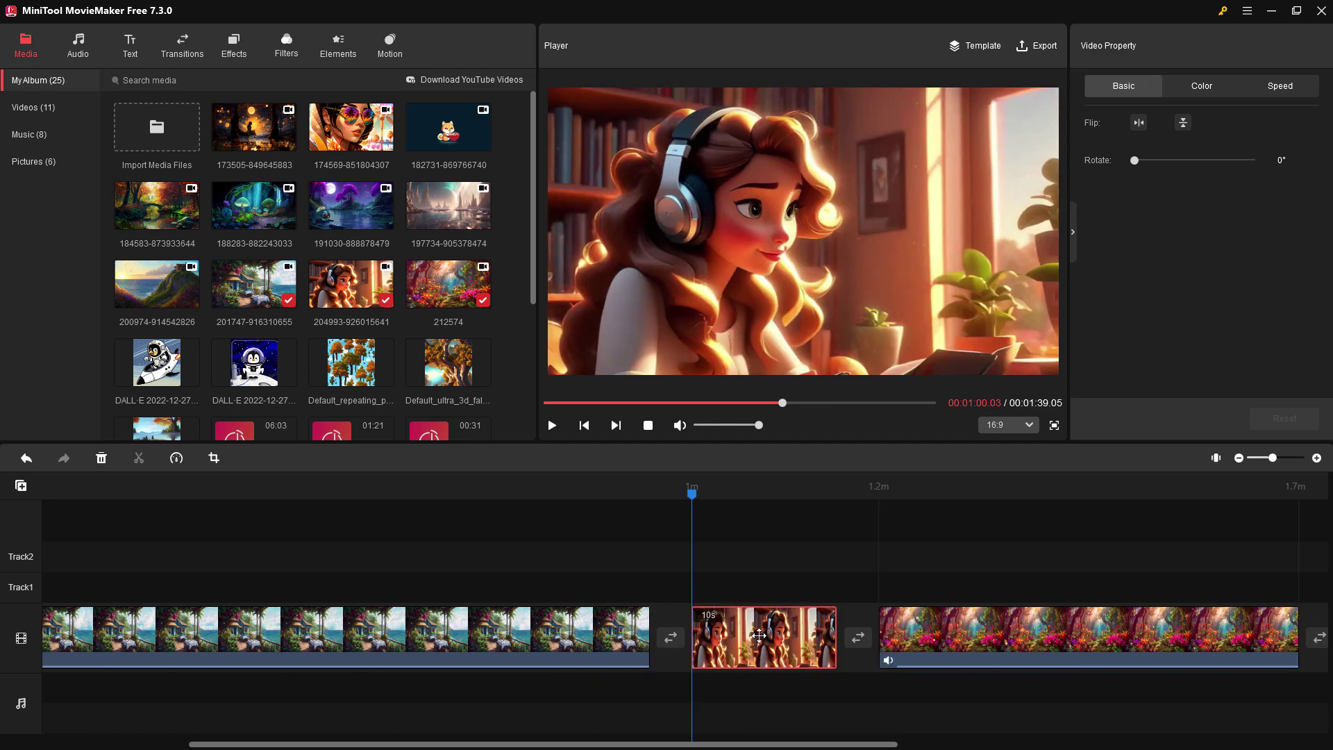
mouse_move(796, 743)
mouse_down()
mouse_move(838, 746)
mouse_move(910, 715)
mouse_up()
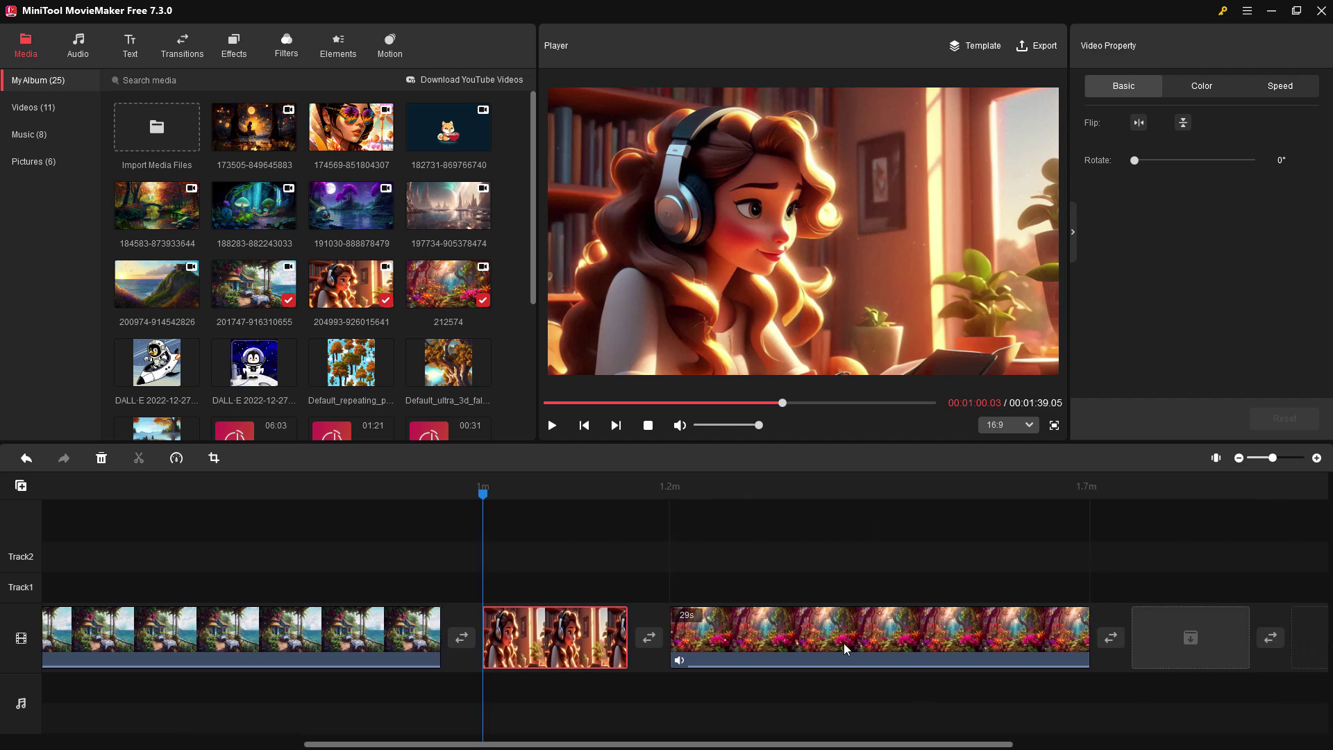
scroll(823, 746, left, 5)
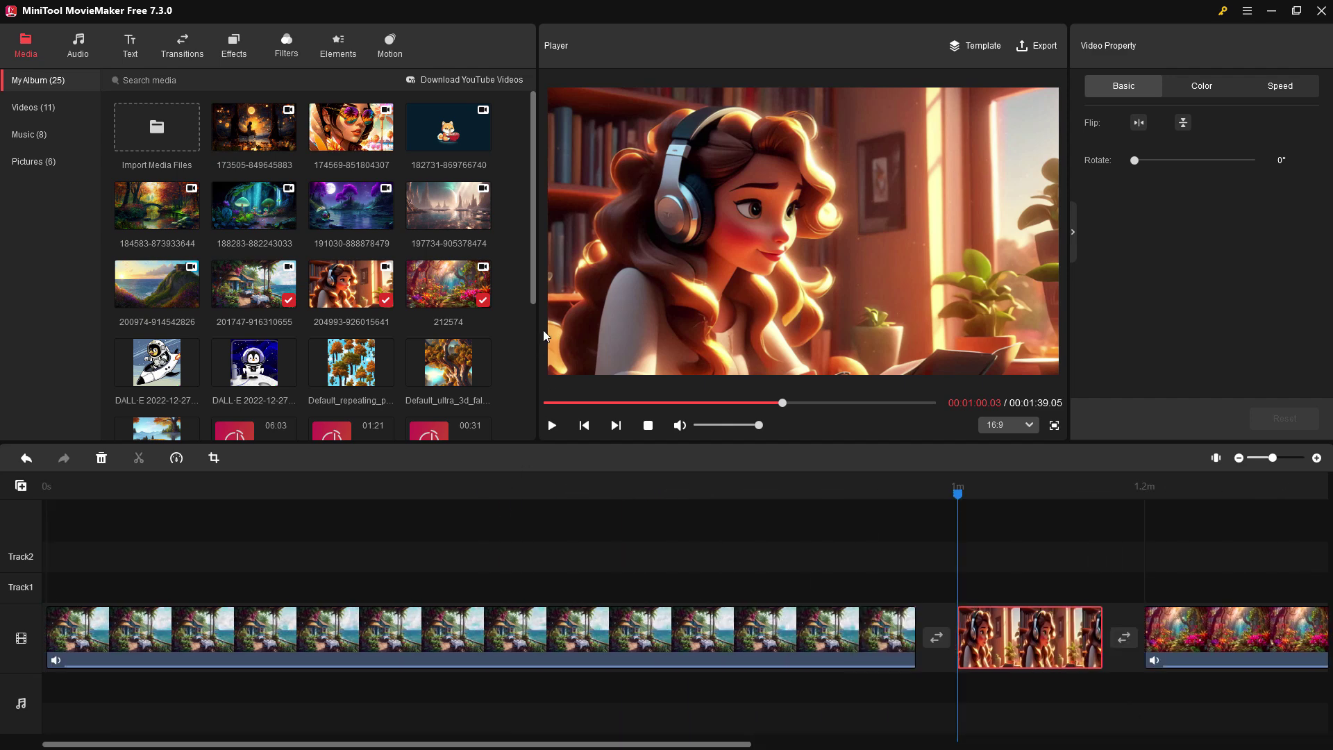
drag(533, 295, 533, 410)
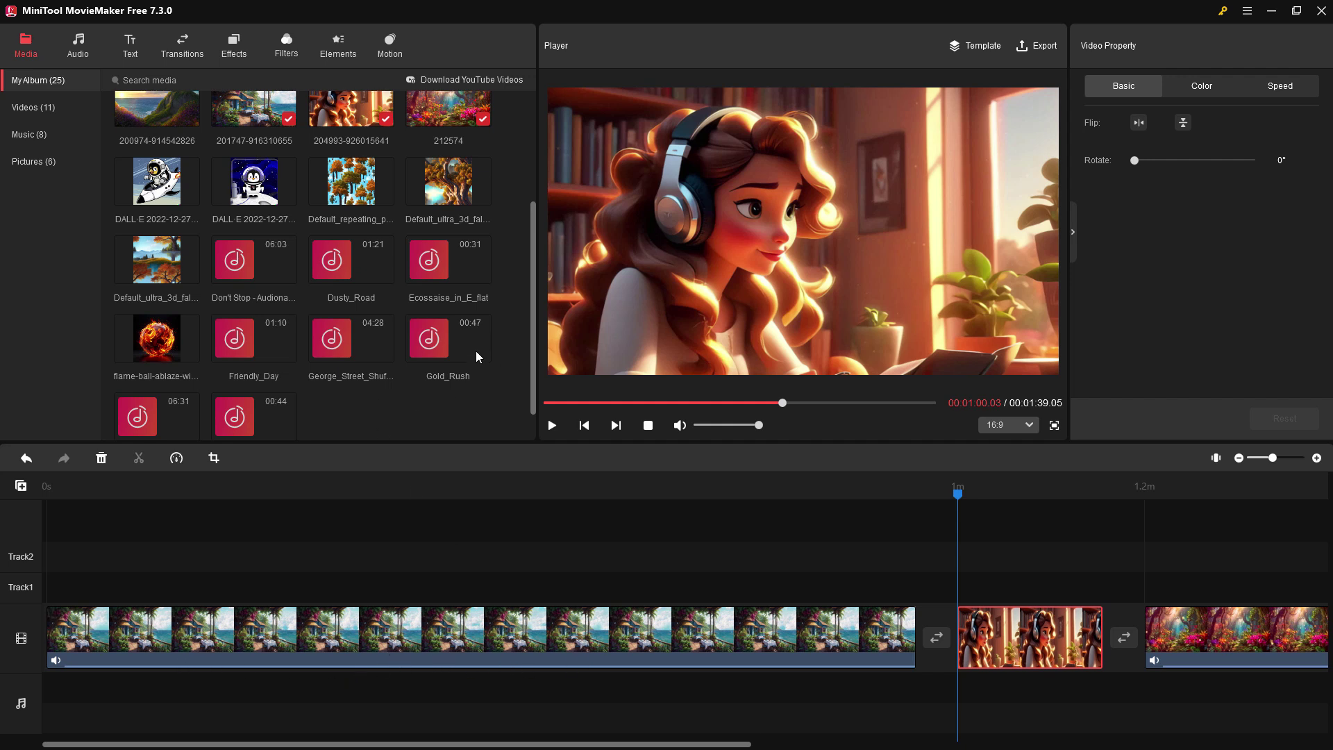
Add George_Street_Shuffle to the music track, aligned to the timeline start
mouse_move(348, 332)
click(385, 355)
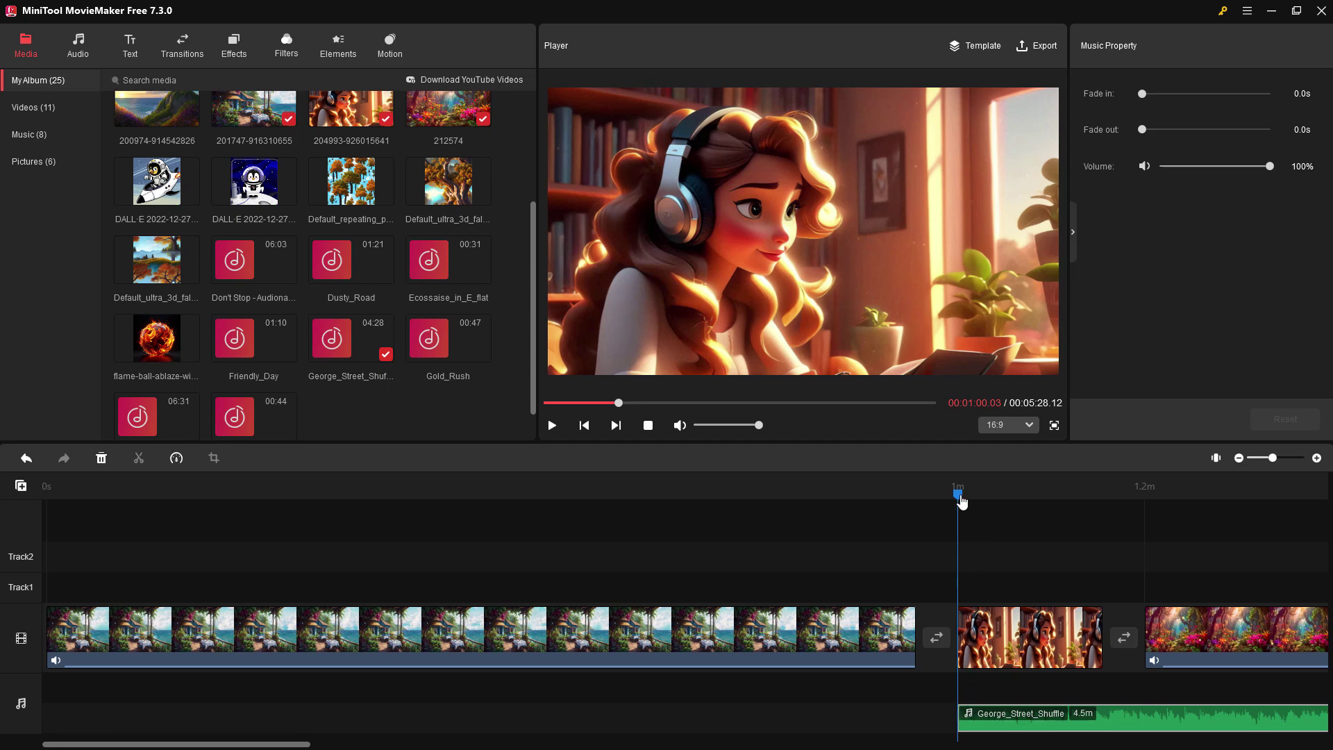
mouse_move(960, 500)
mouse_down()
mouse_move(694, 500)
mouse_move(941, 510)
mouse_up()
drag(1079, 719, 257, 722)
drag(361, 724, 118, 724)
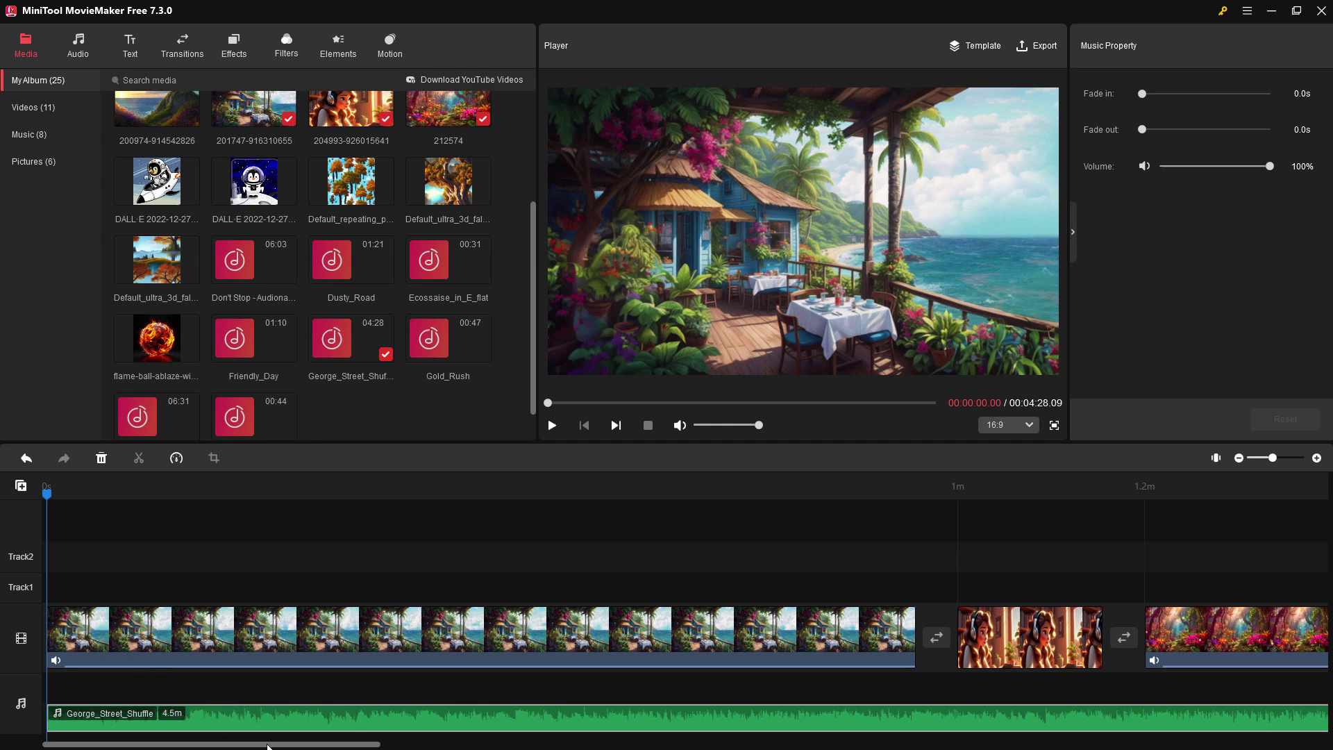
drag(268, 746, 206, 747)
Trim the music's end so it finishes with the jungle clip at 1:39.05
click(471, 486)
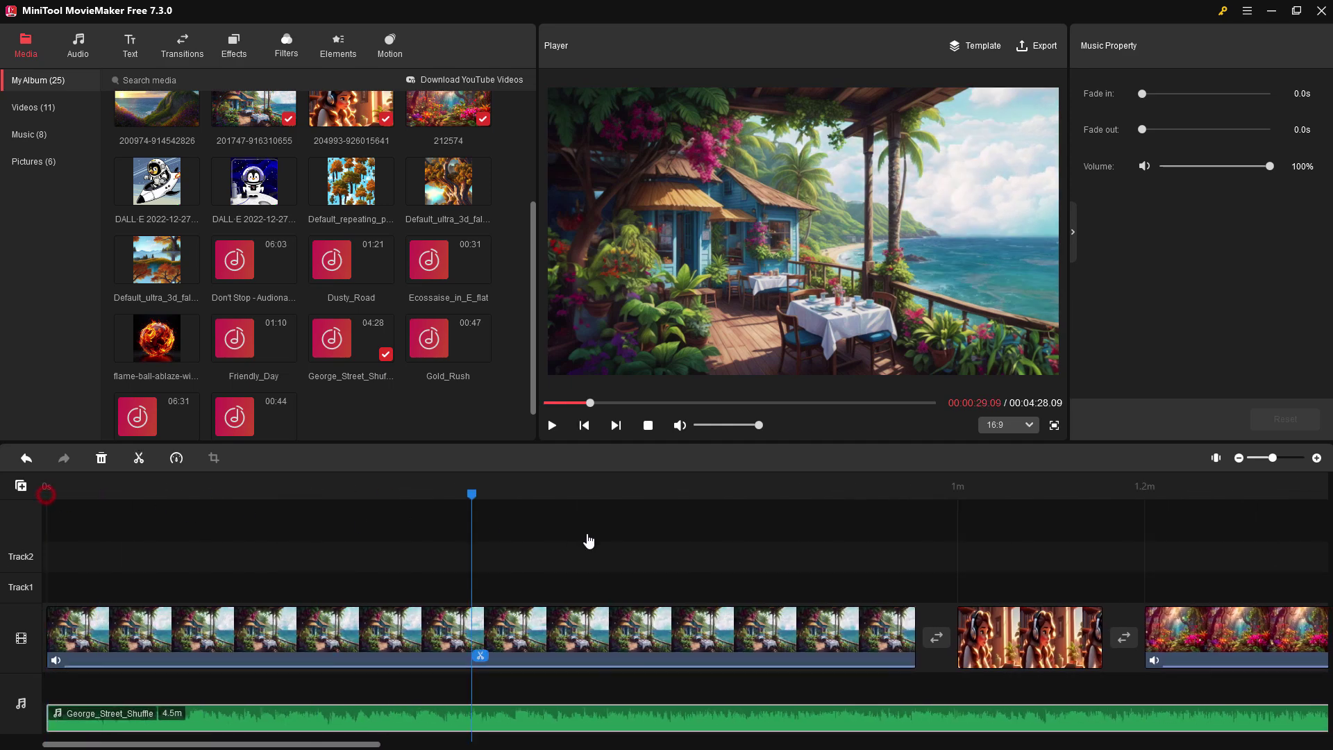
click(1161, 553)
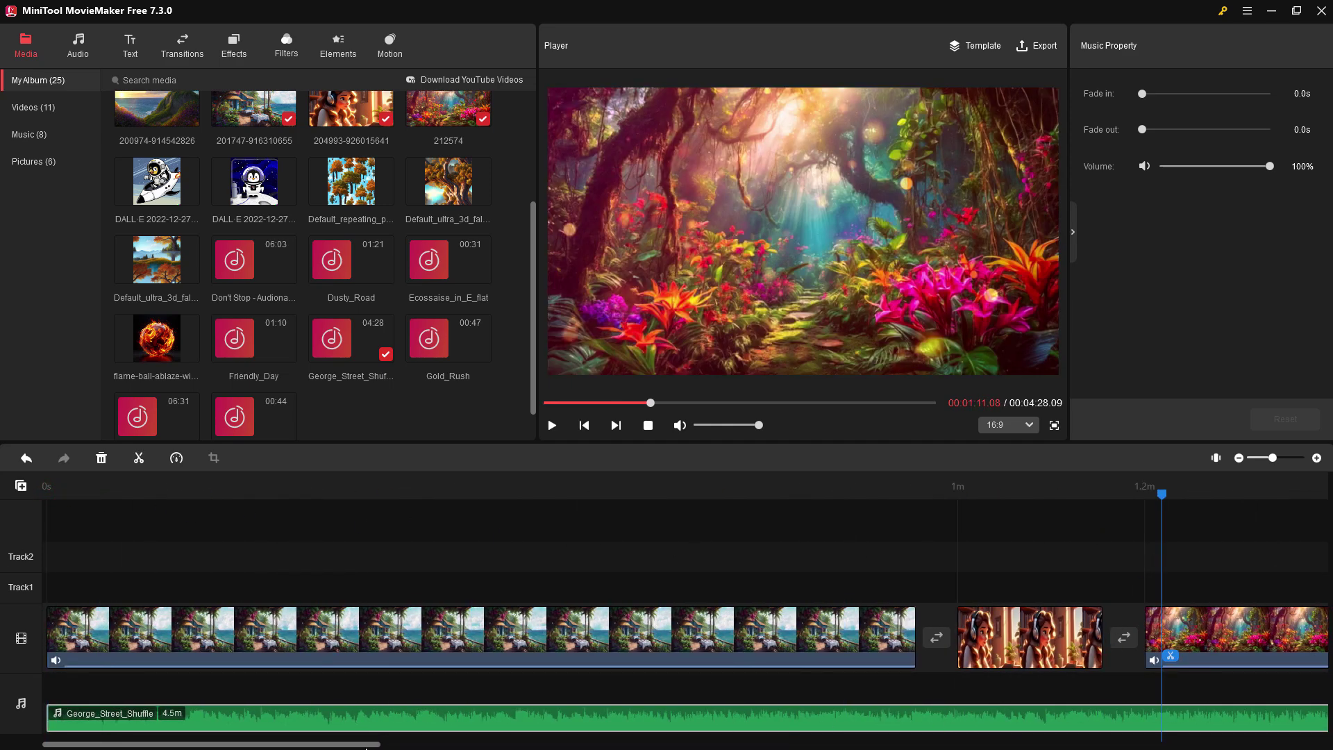
drag(364, 747, 566, 747)
click(799, 590)
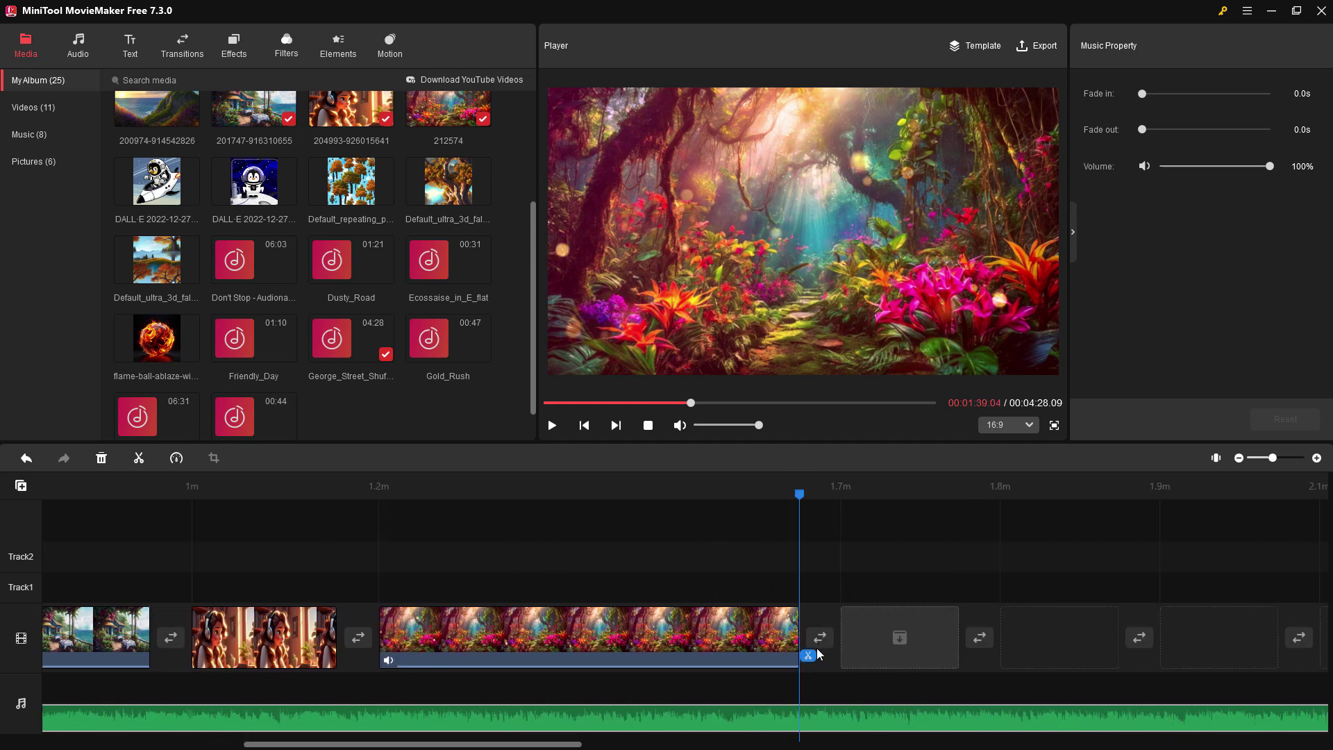
key(Home)
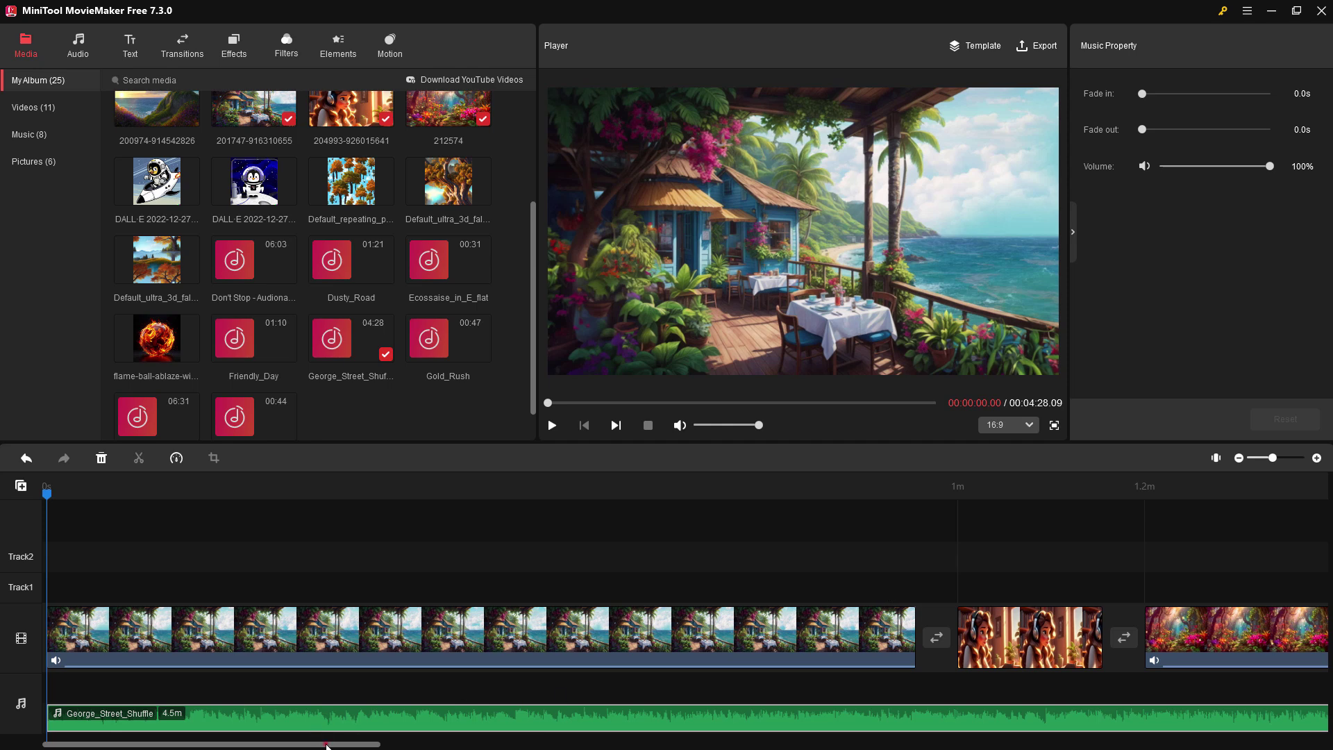
mouse_move(327, 744)
mouse_down()
mouse_move(1288, 742)
mouse_move(1258, 718)
mouse_up()
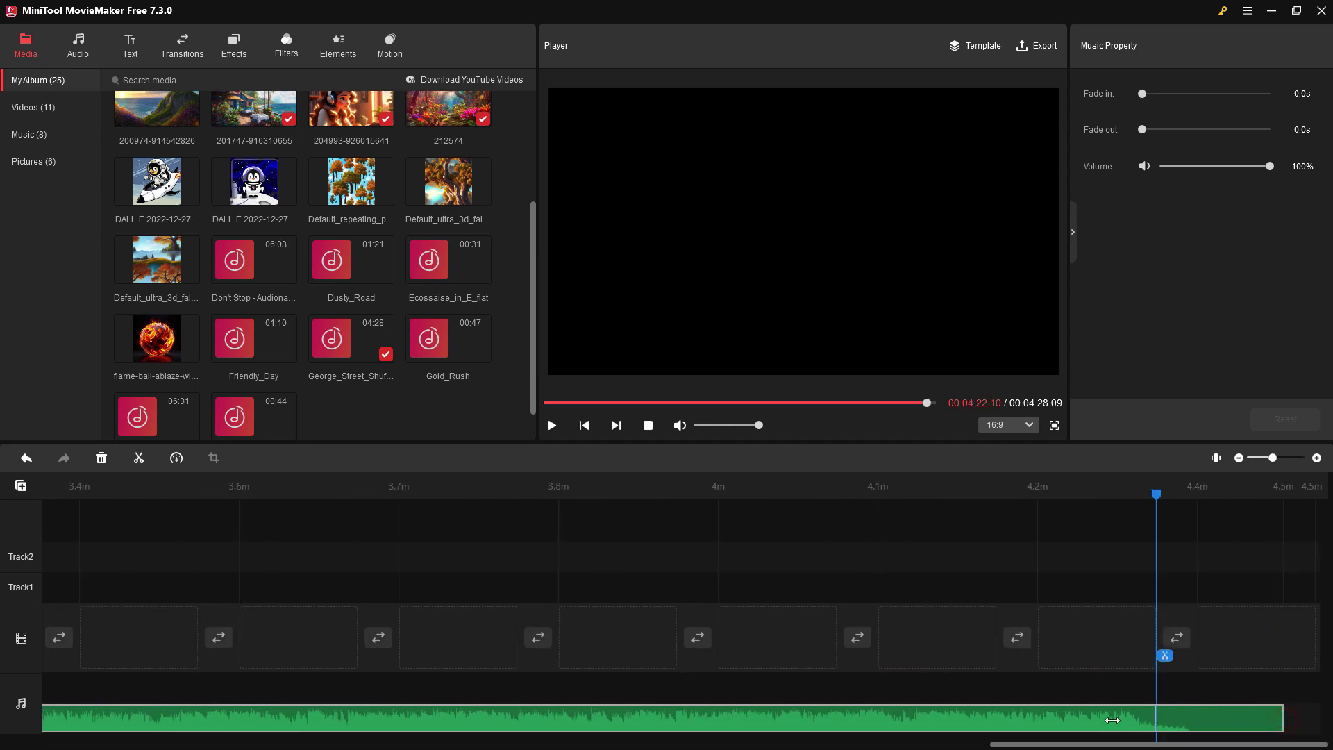
drag(1082, 721, 514, 721)
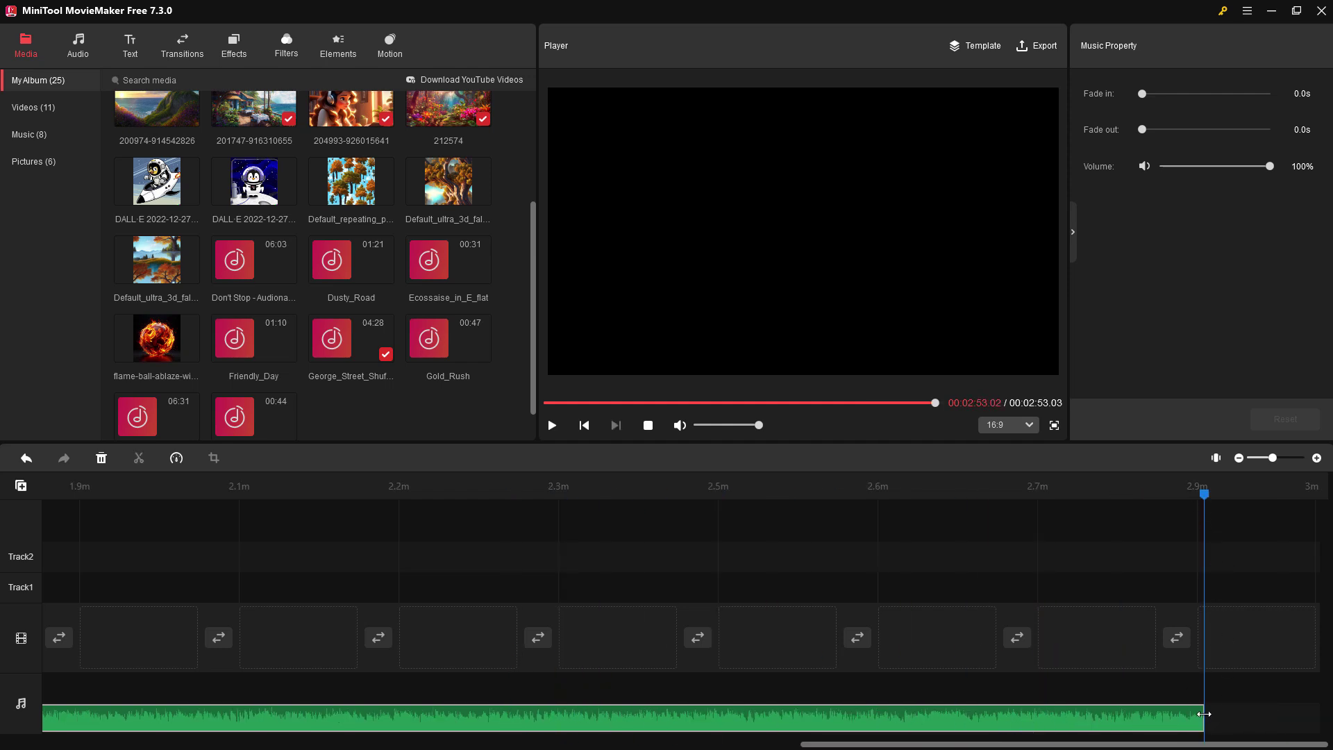
drag(1203, 713, 120, 730)
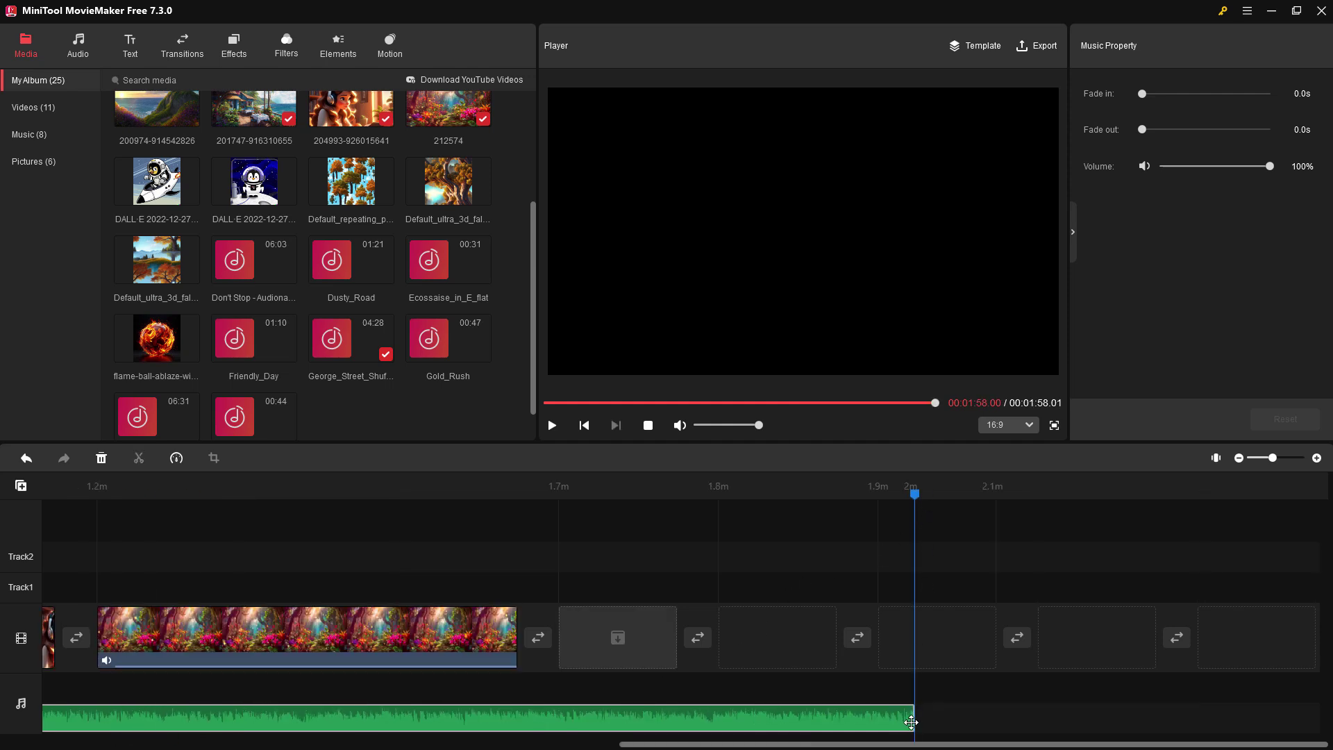
drag(912, 722, 520, 708)
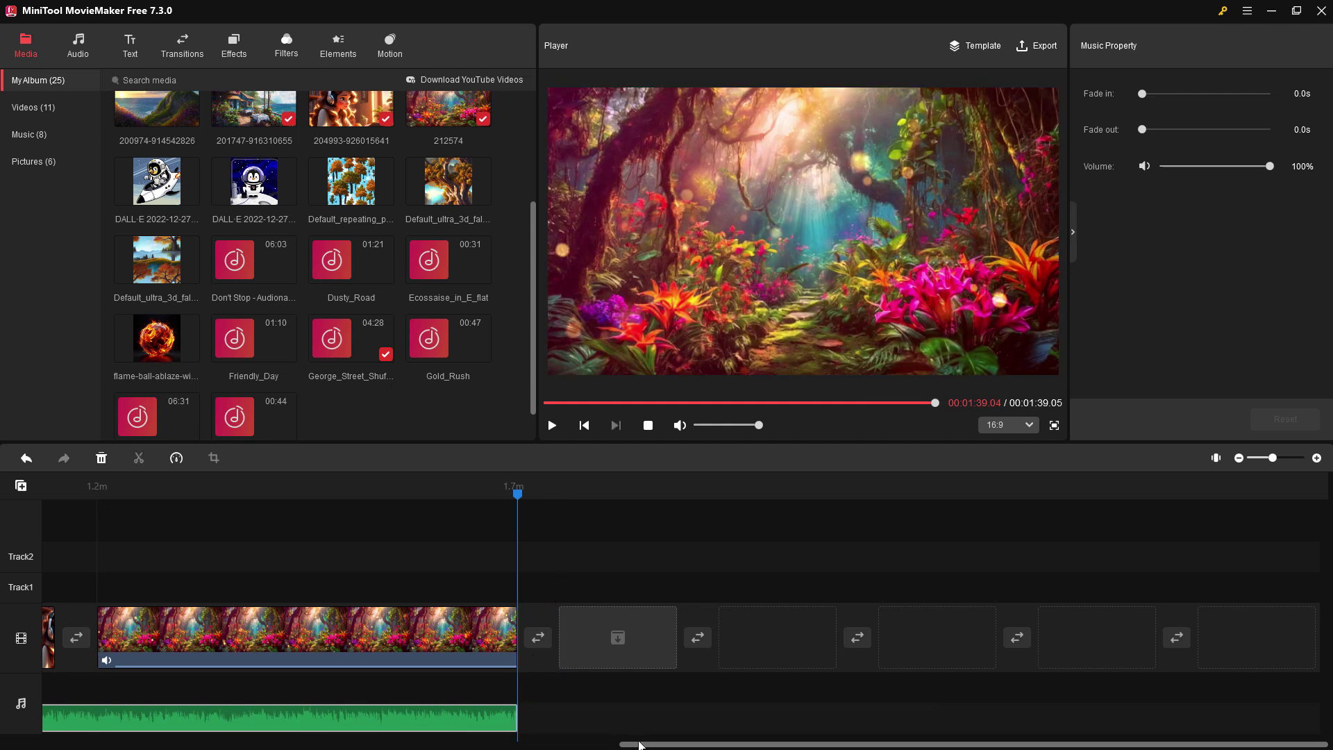
scroll(632, 743, up, 5)
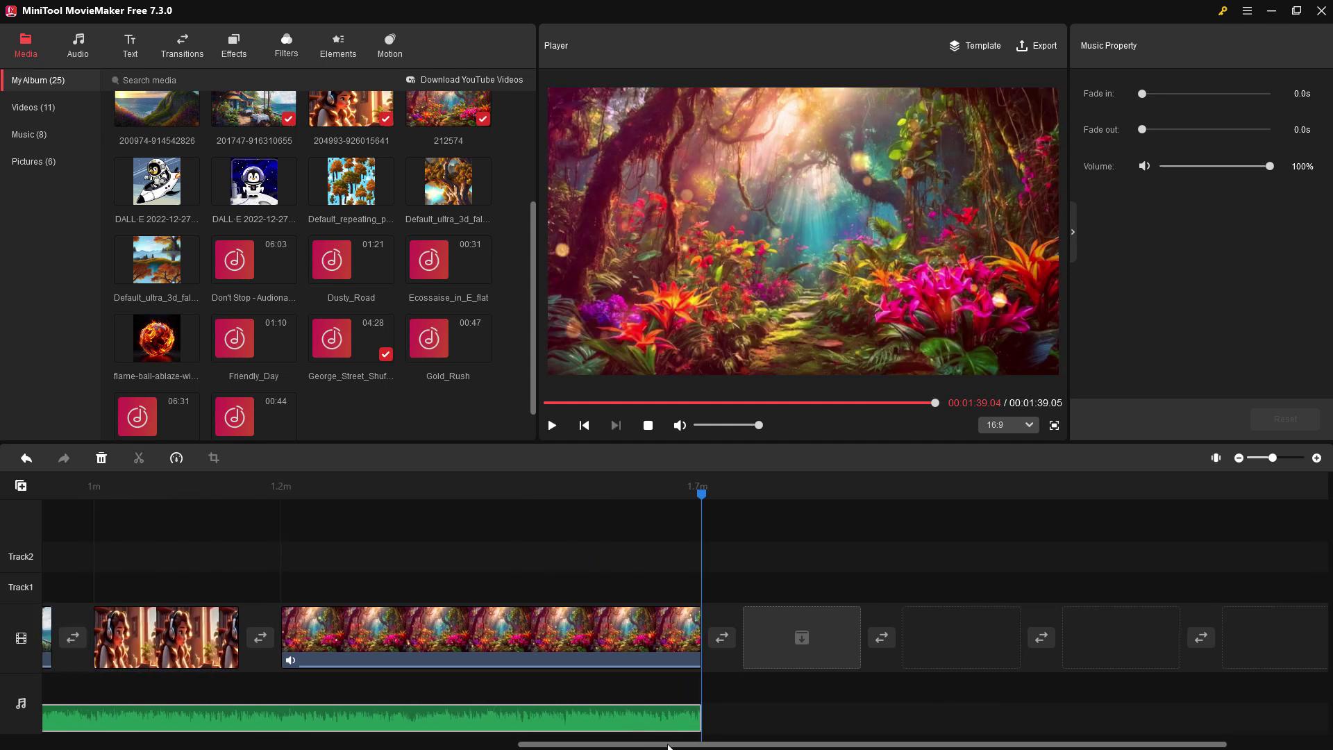
Flip the opening beach café clip horizontally, trying and reverting a vertical flip
click(673, 711)
key(Home)
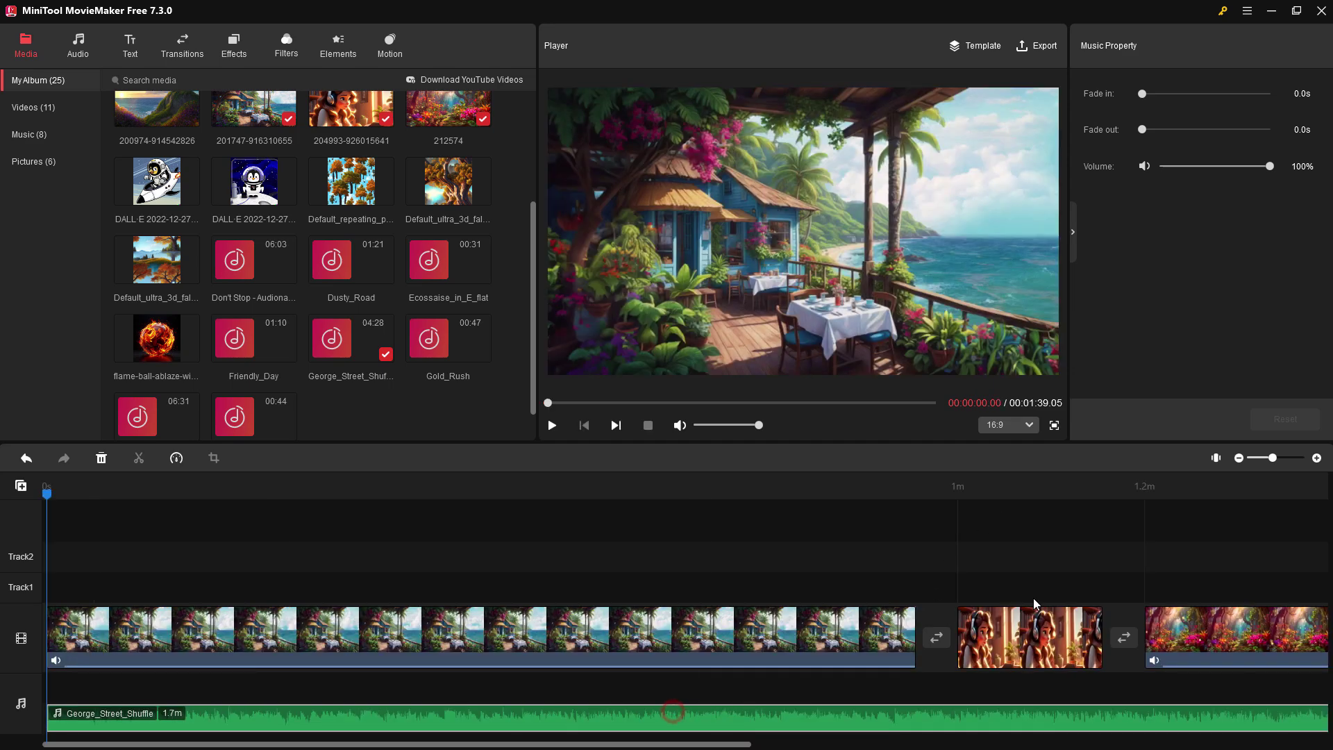
click(653, 625)
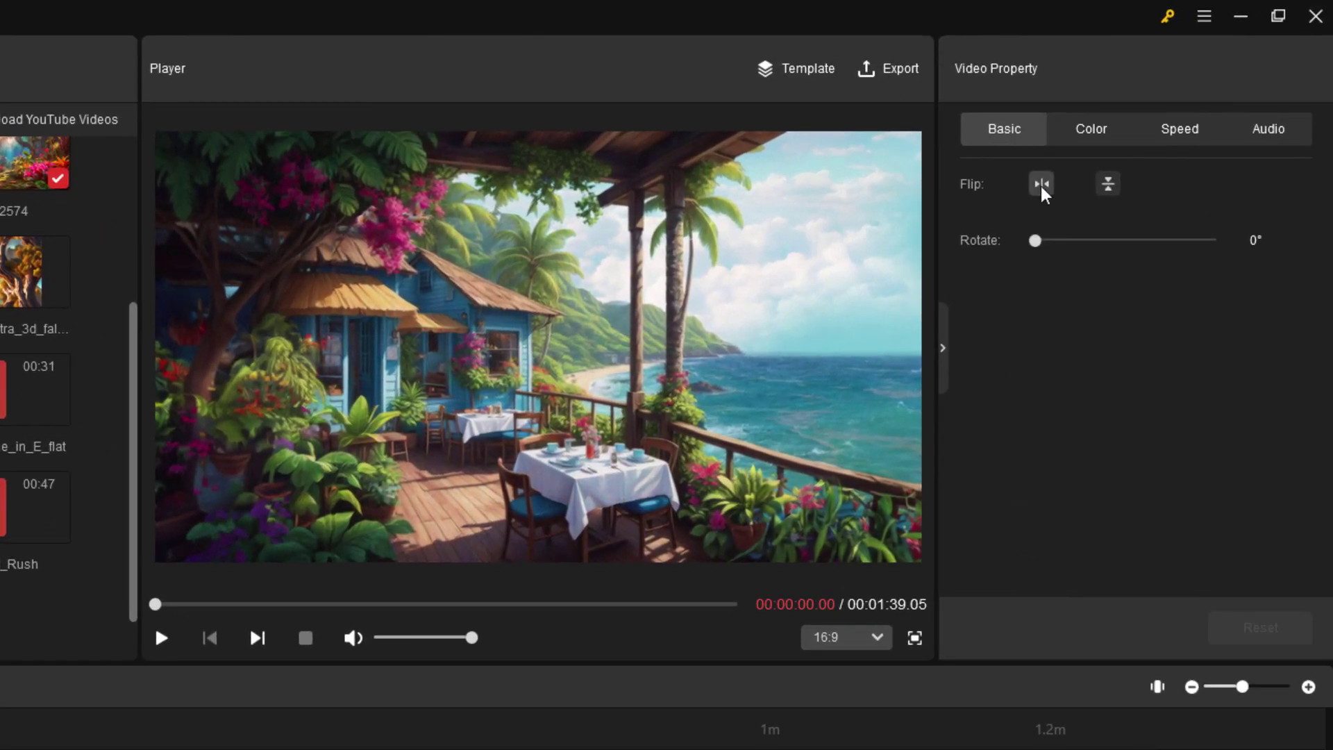
click(1041, 184)
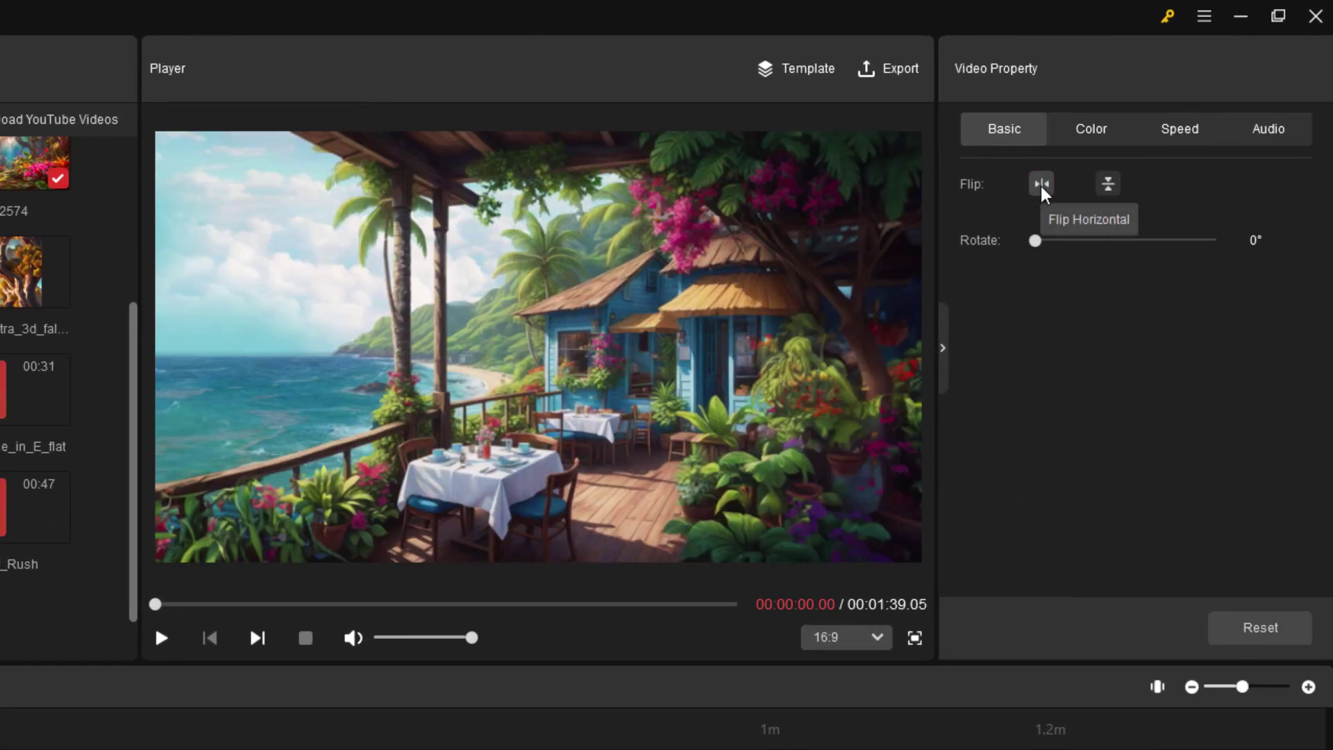
click(1041, 184)
click(1041, 185)
click(1108, 184)
click(1108, 184)
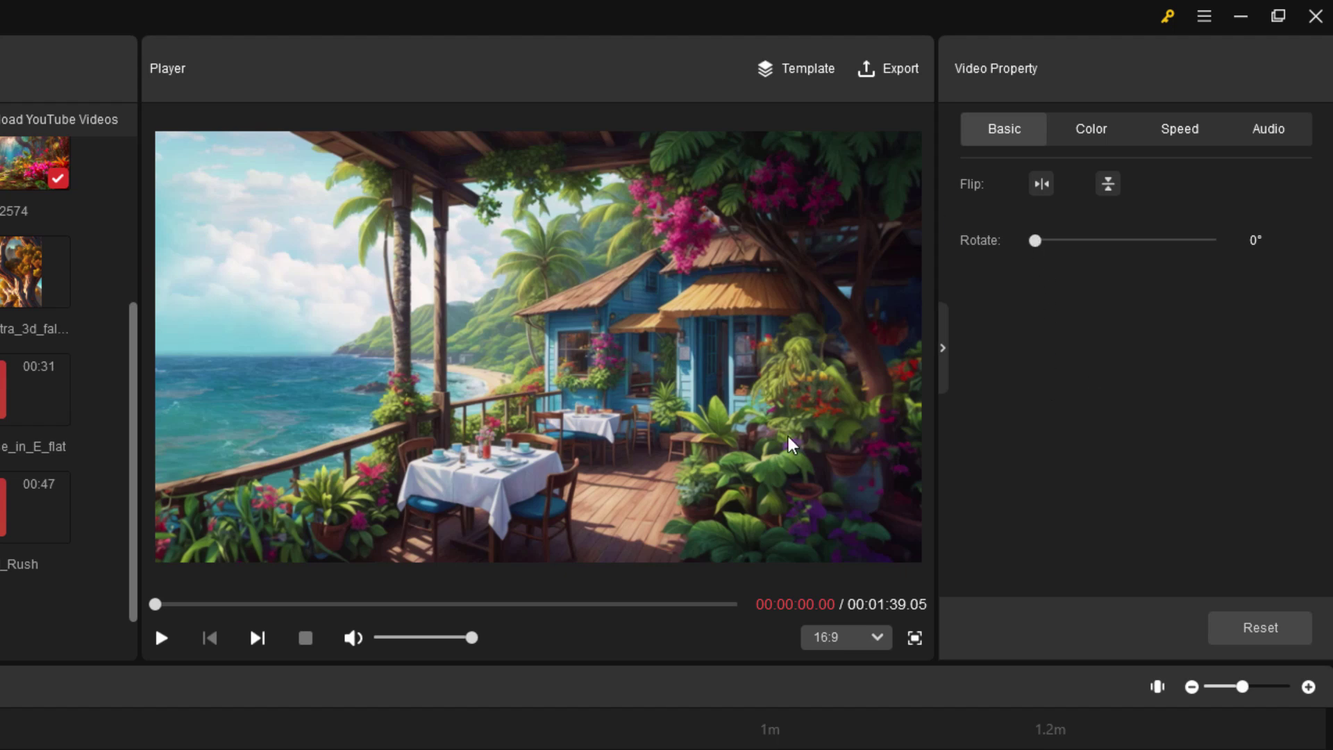
click(1096, 139)
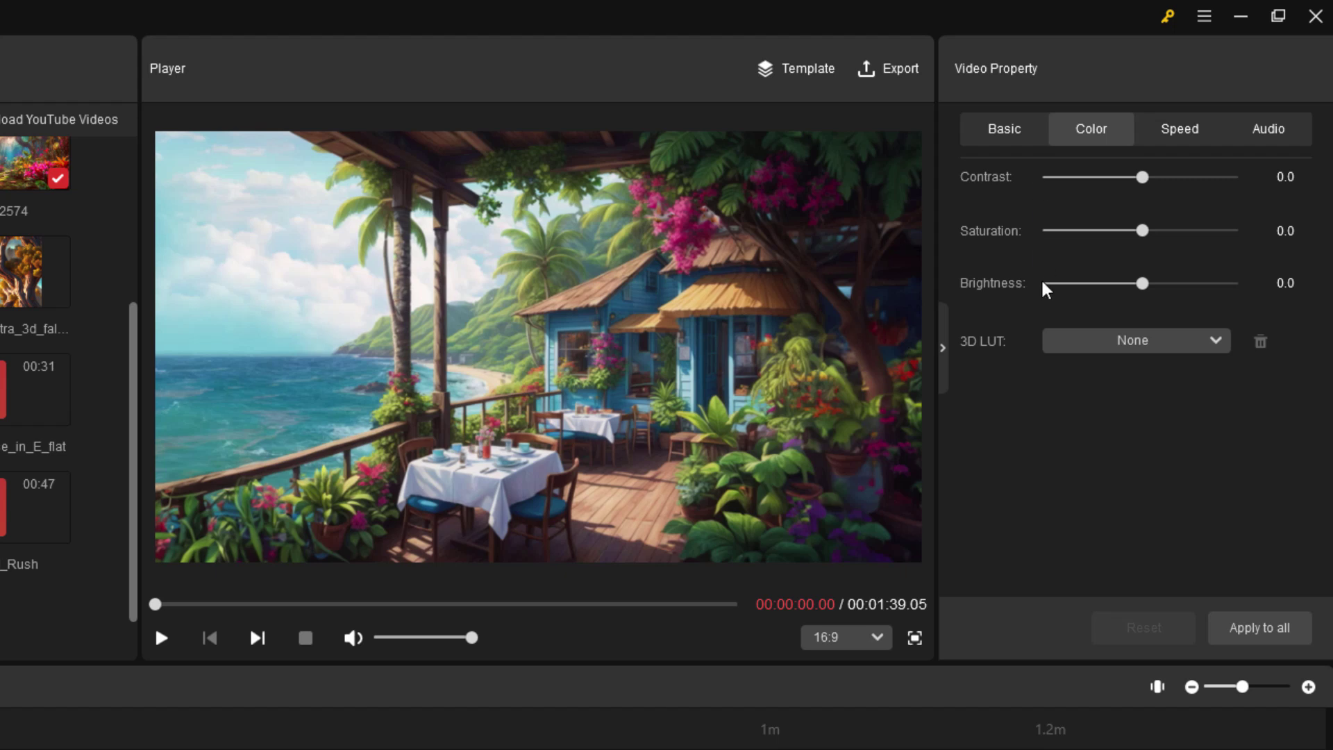
drag(1142, 231, 1175, 236)
double_click(1175, 233)
mouse_move(1142, 283)
mouse_down()
mouse_move(1175, 288)
mouse_move(1137, 285)
mouse_move(1148, 285)
mouse_up()
double_click(1146, 284)
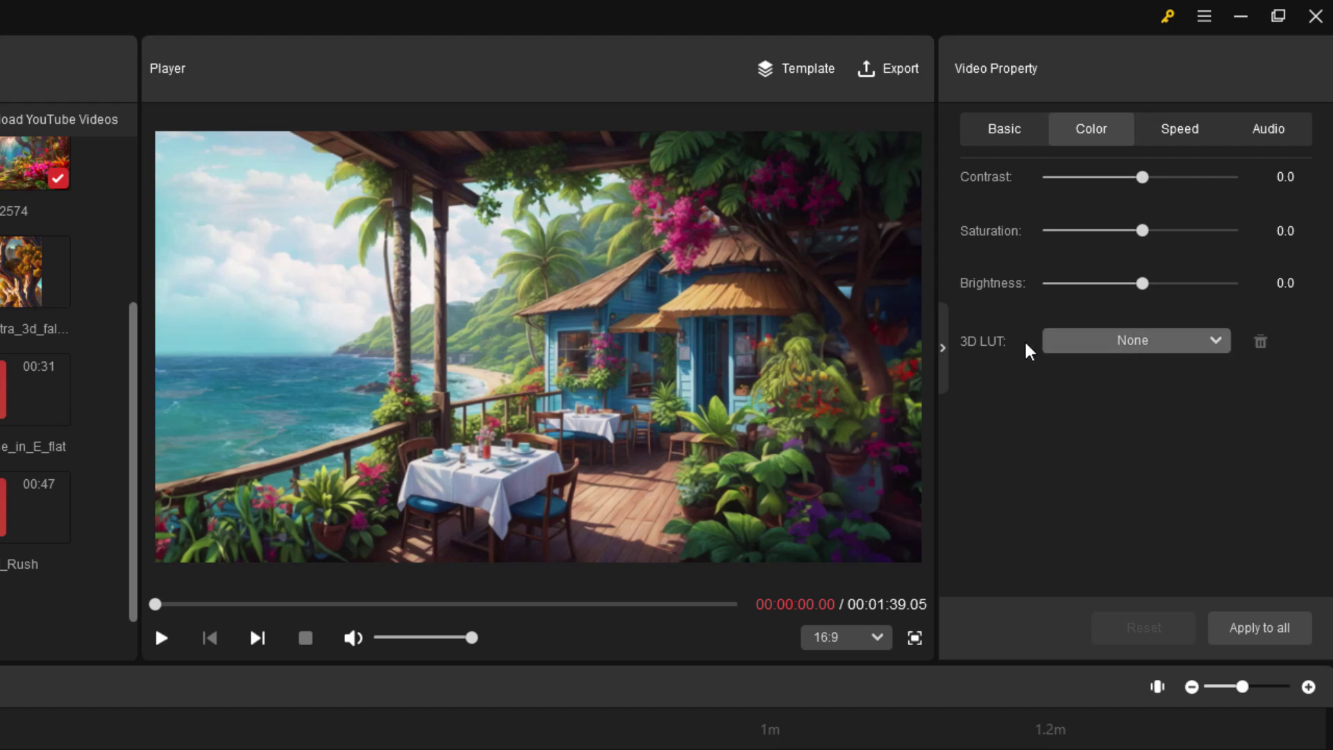
click(1219, 341)
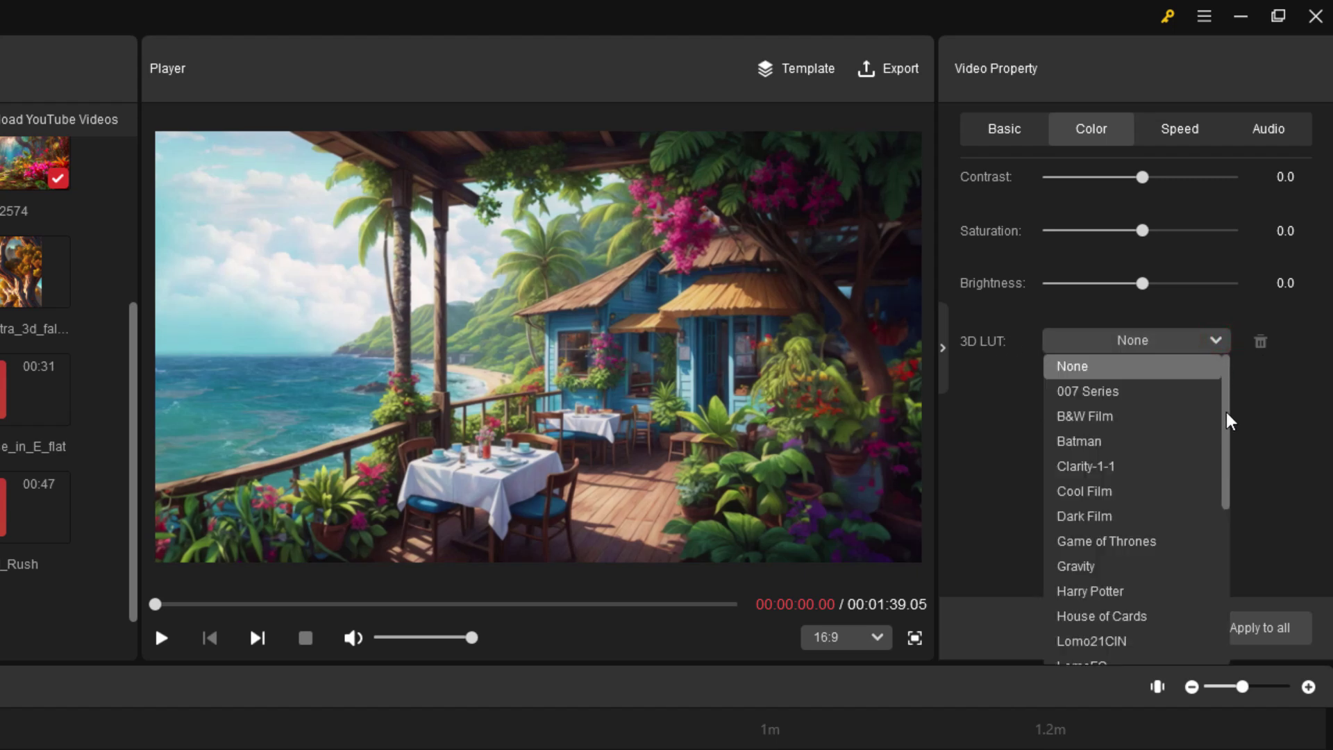
scroll(1225, 425, down, 3)
click(1131, 443)
key(Down)
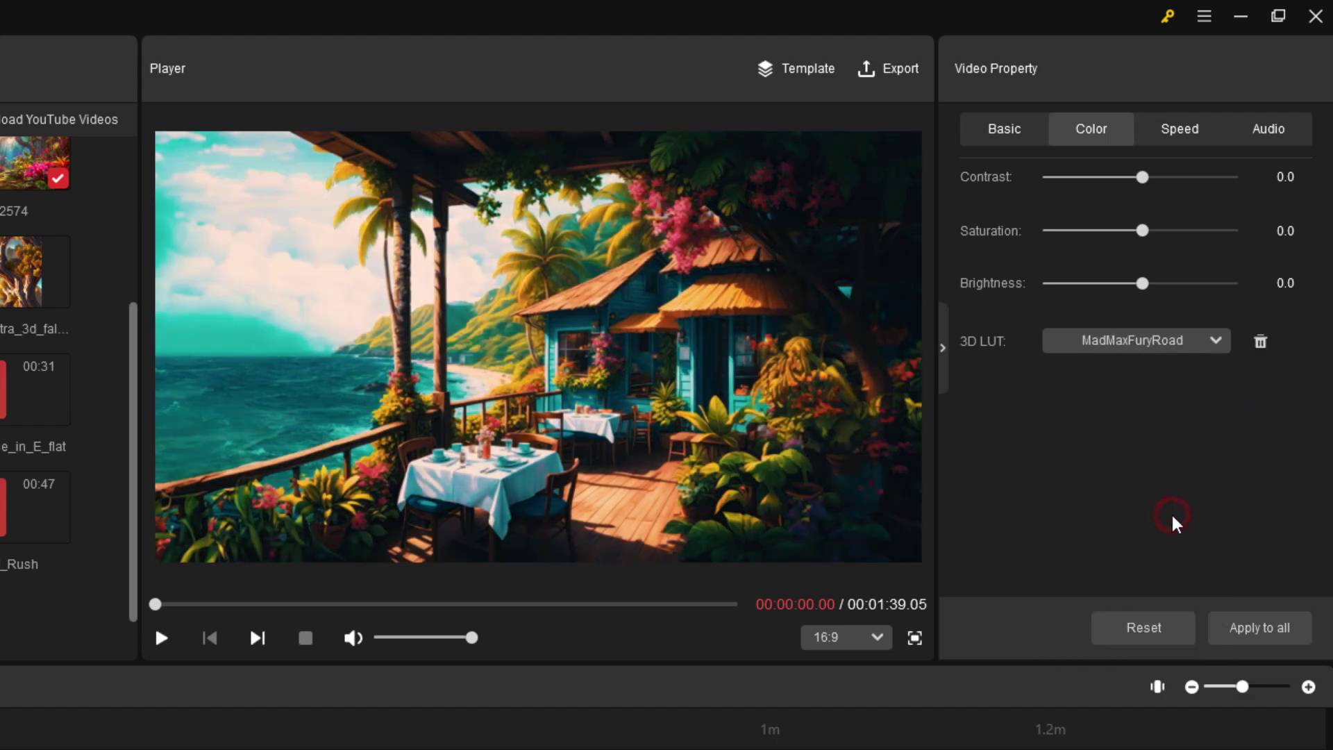
click(1213, 347)
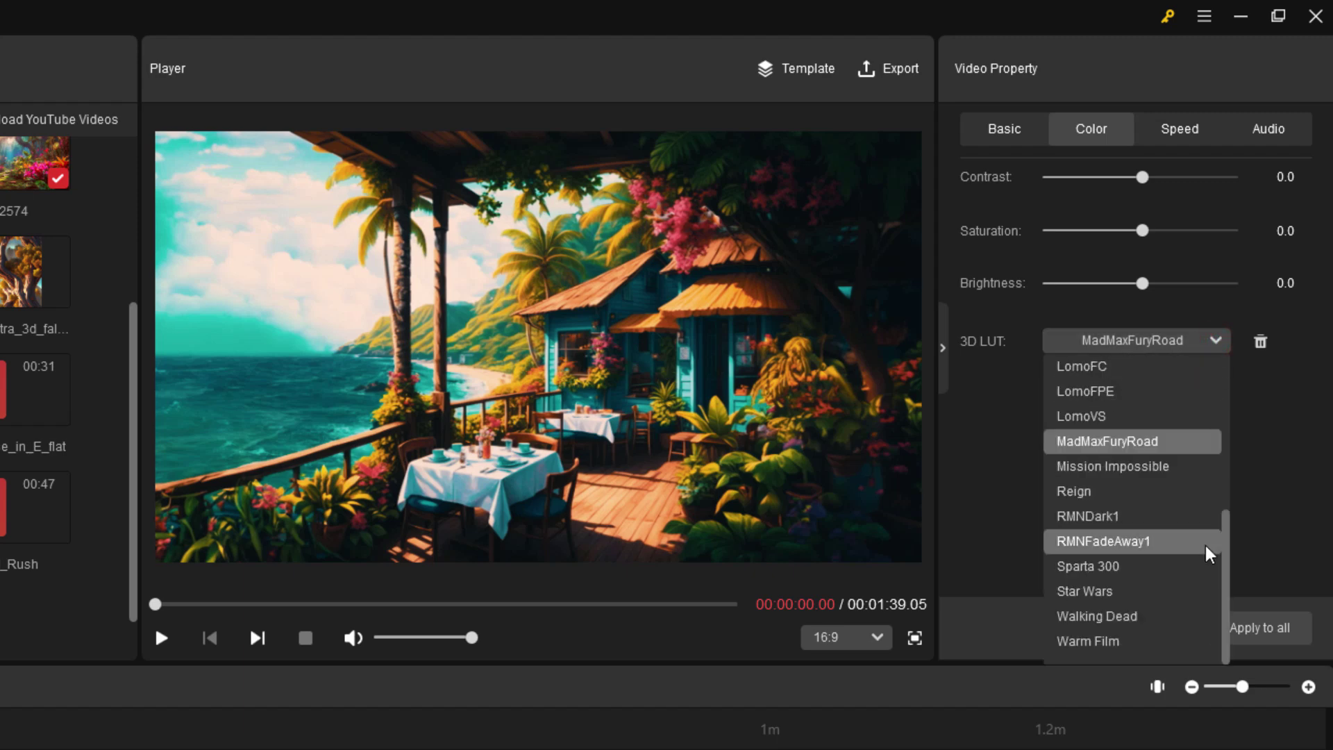
click(1226, 548)
click(1142, 592)
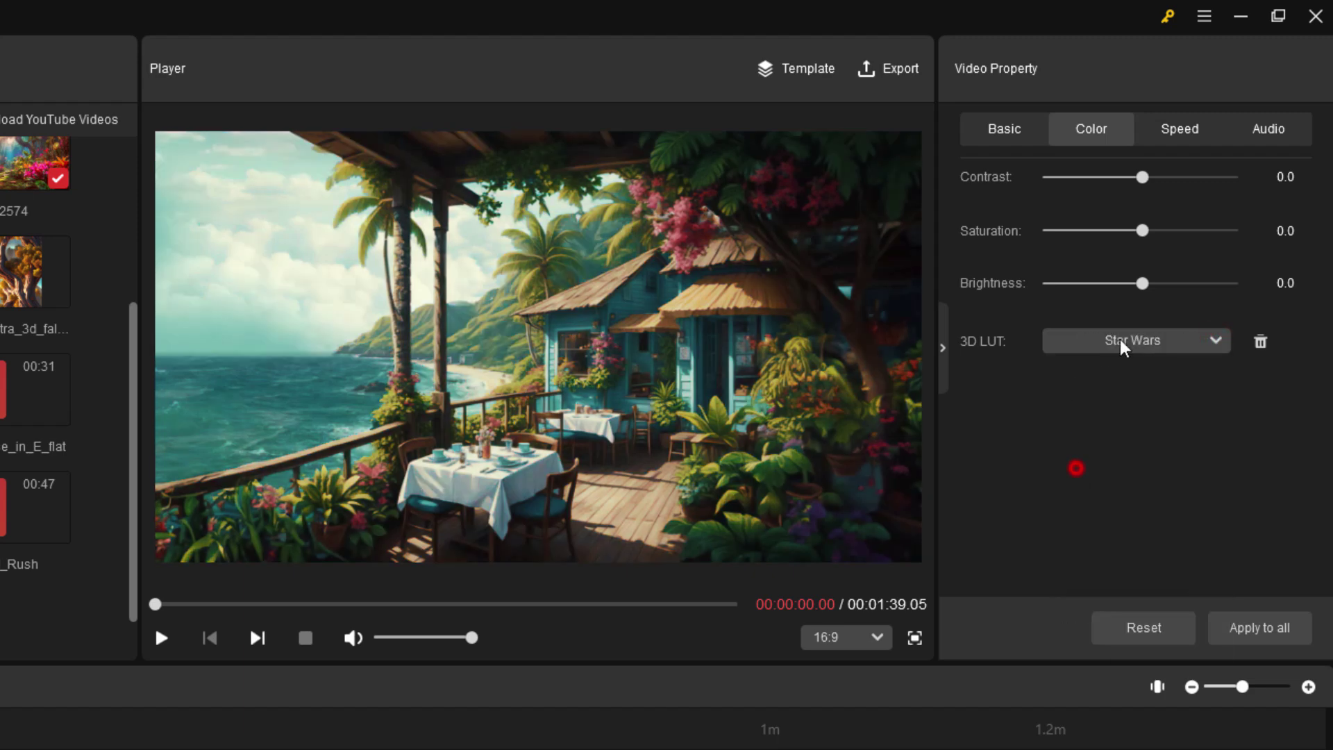
click(1211, 347)
drag(1226, 547, 1204, 375)
click(1145, 365)
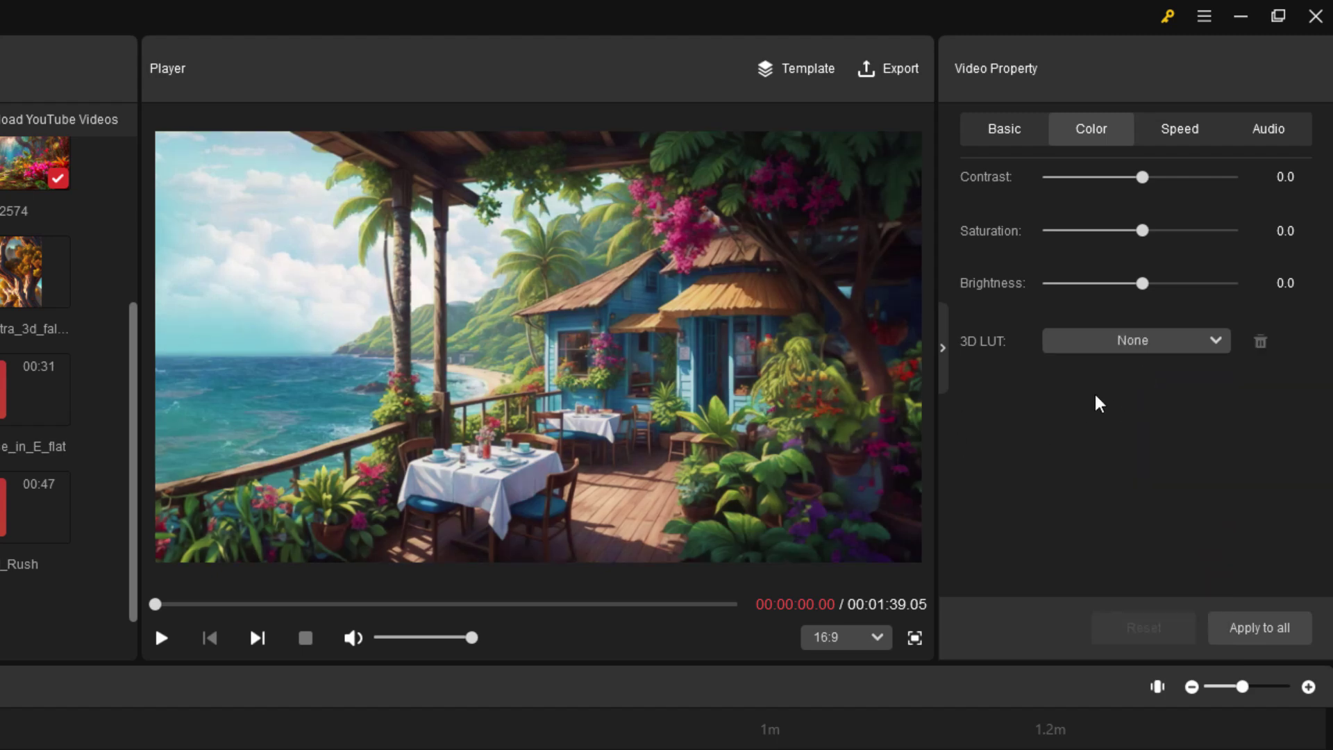
Turn on Reverse speed for the beach-house clip, then view its audio settings
click(1183, 132)
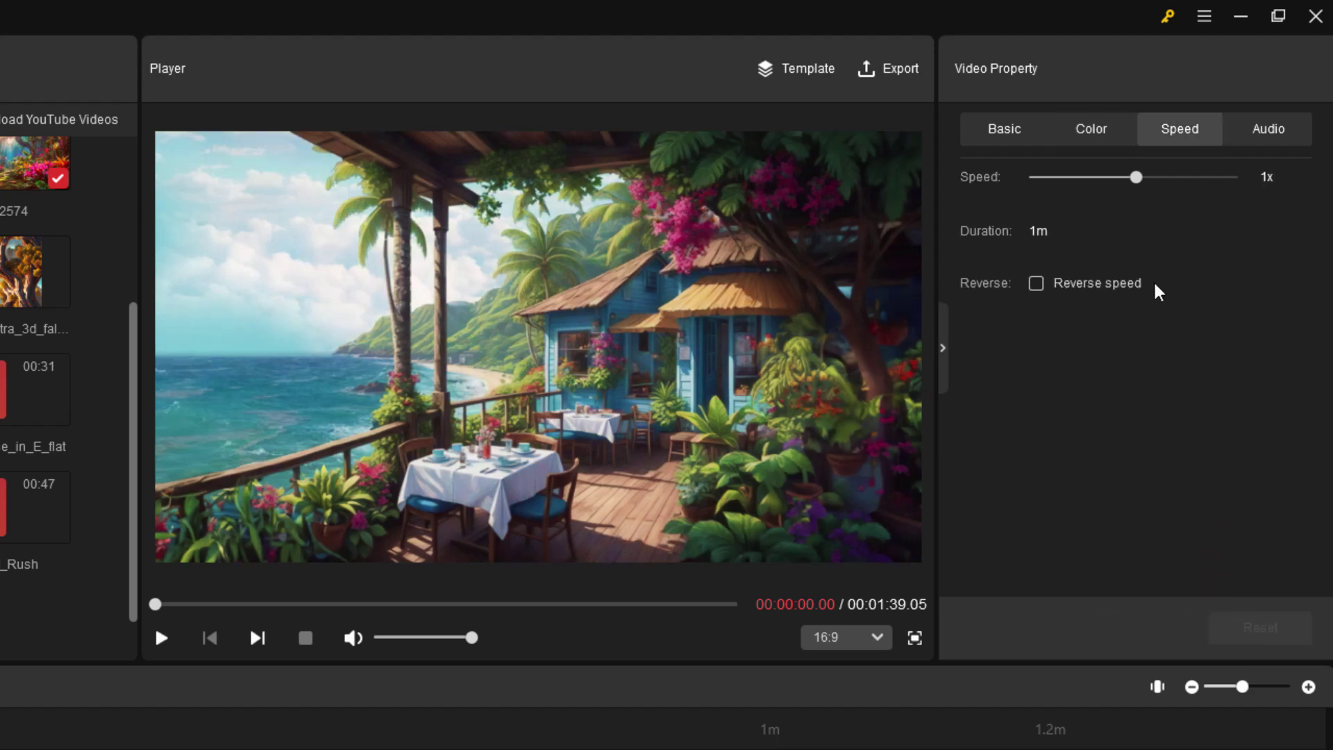
click(1036, 284)
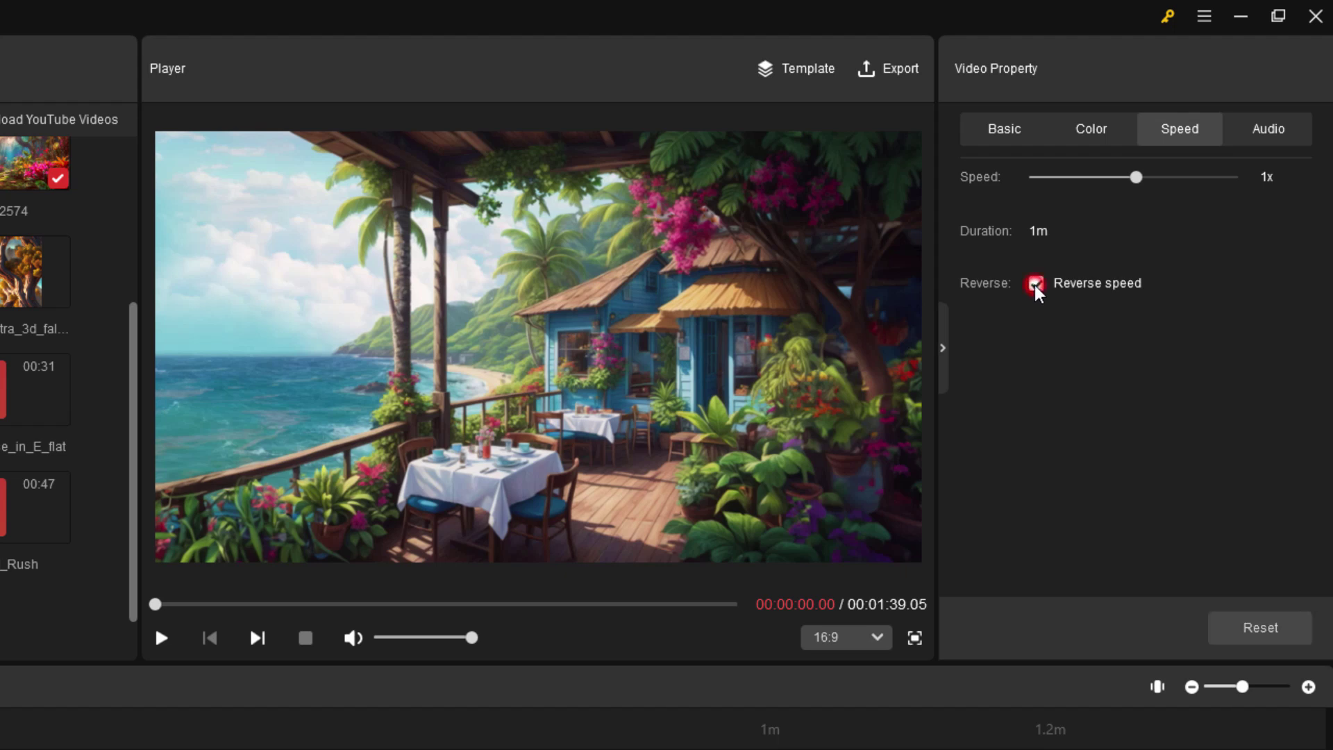
click(1277, 138)
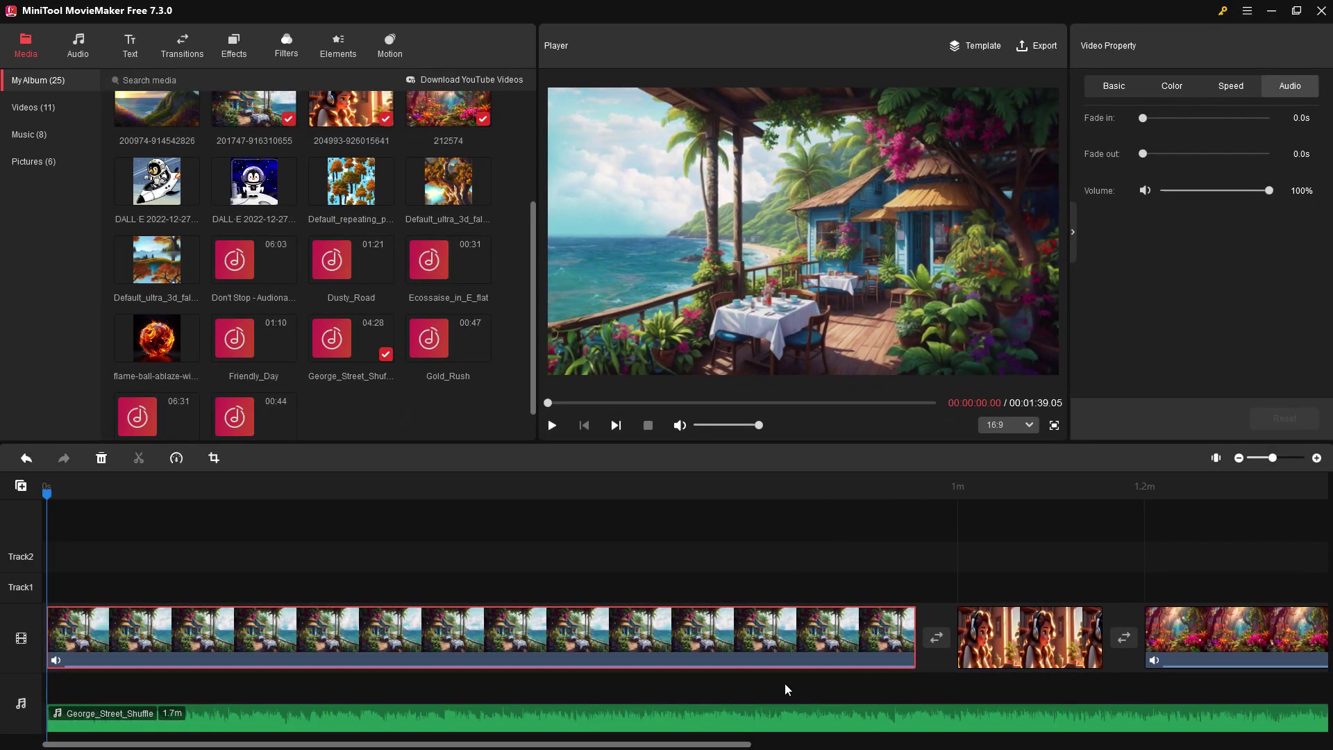
Give the George_Street_Shuffle music a 6.0s fade-out and collapse the property panel
click(759, 718)
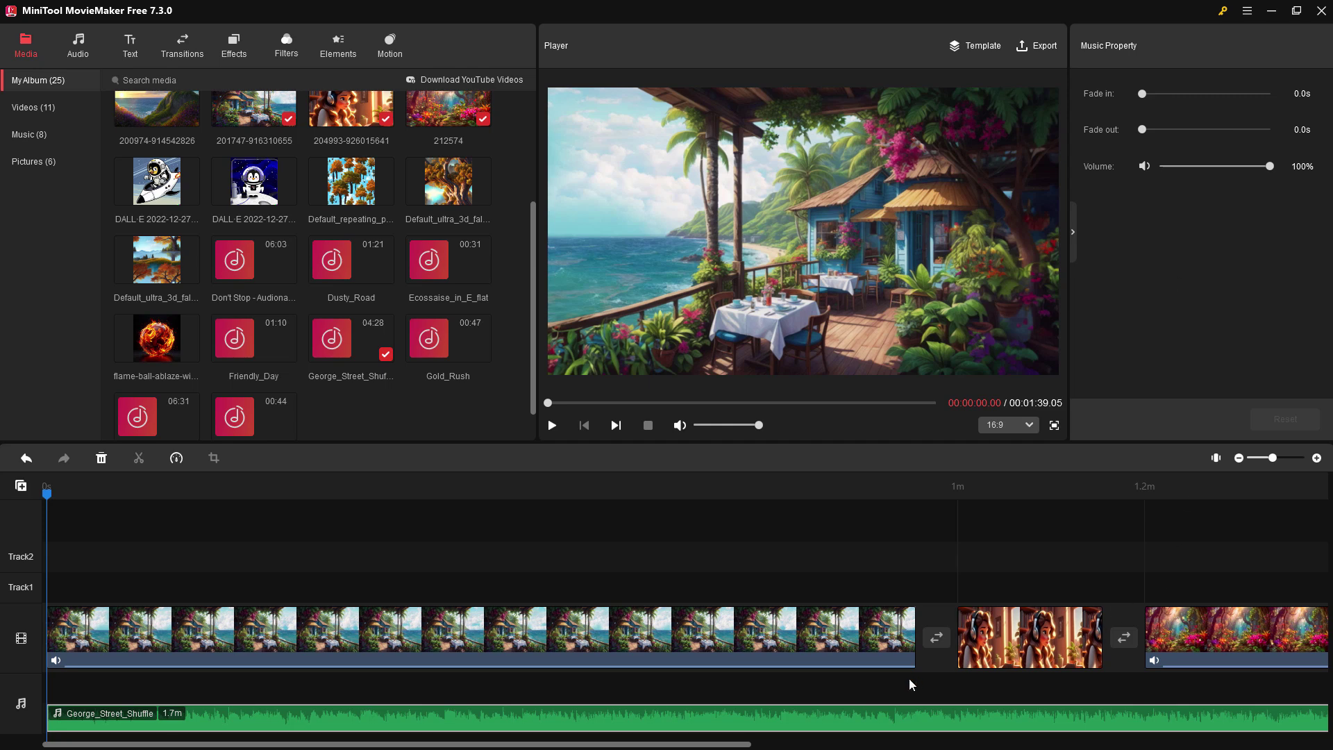
drag(736, 745, 1041, 745)
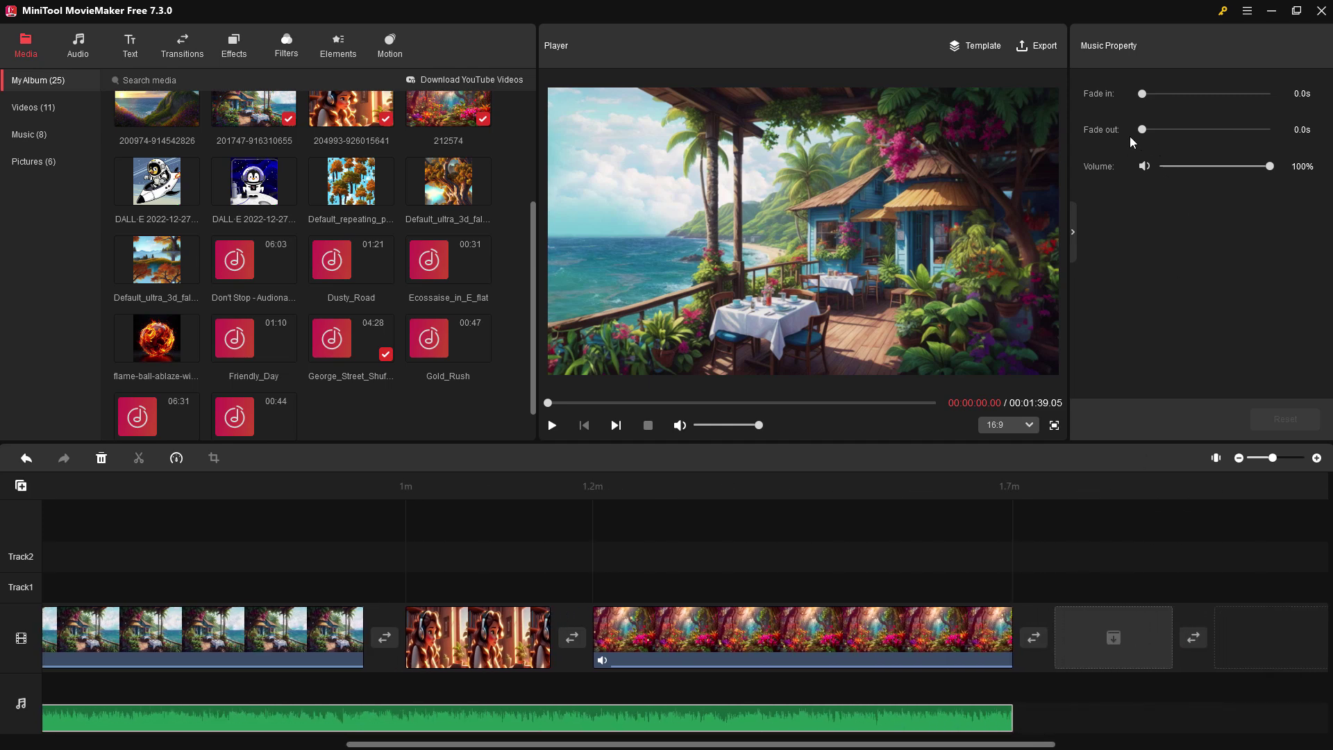
drag(1142, 129, 1155, 135)
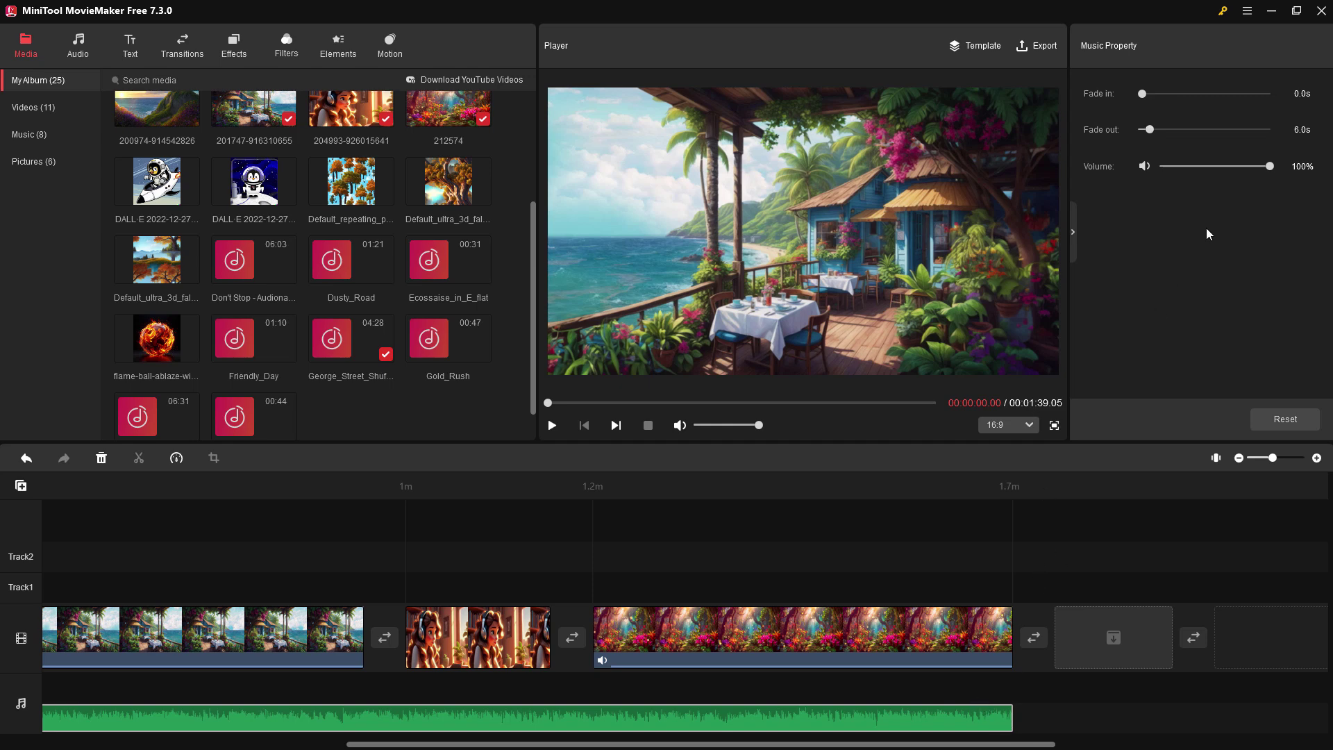
click(1074, 233)
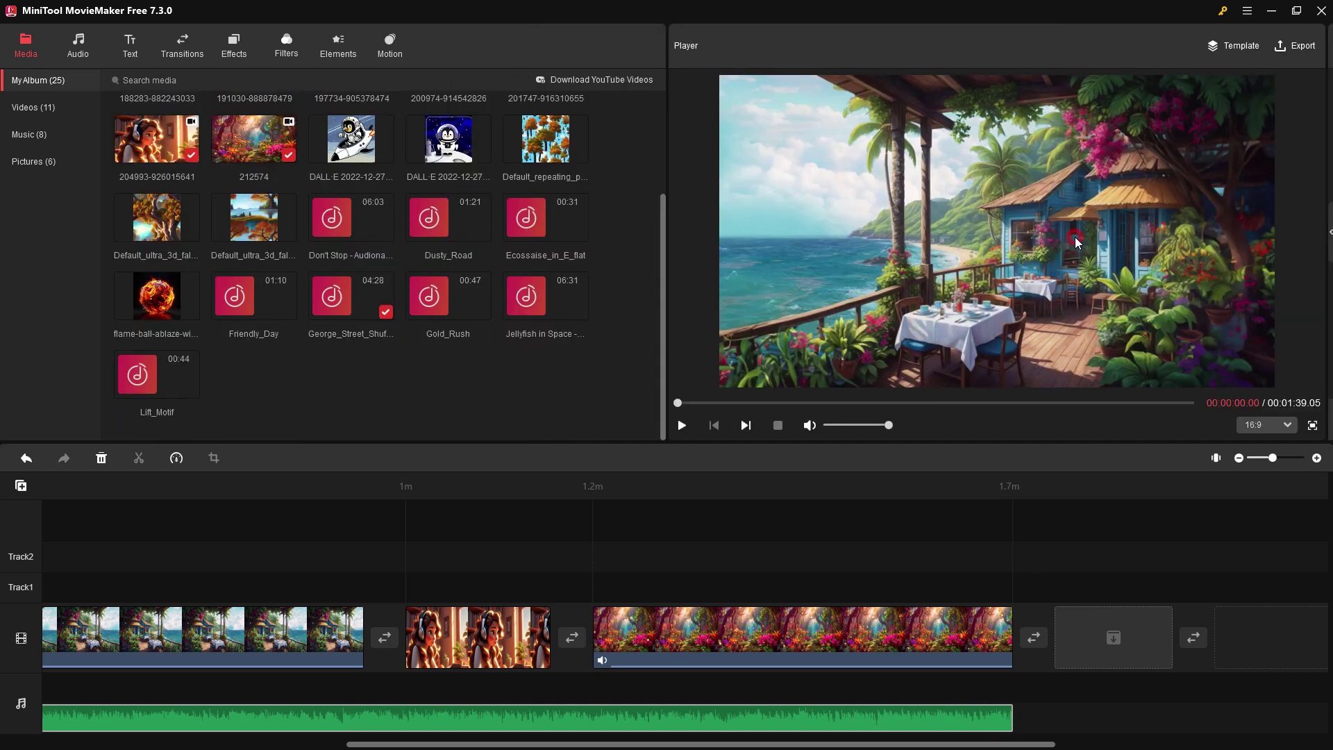
Split the opening café clip at the 55-second mark
click(1330, 240)
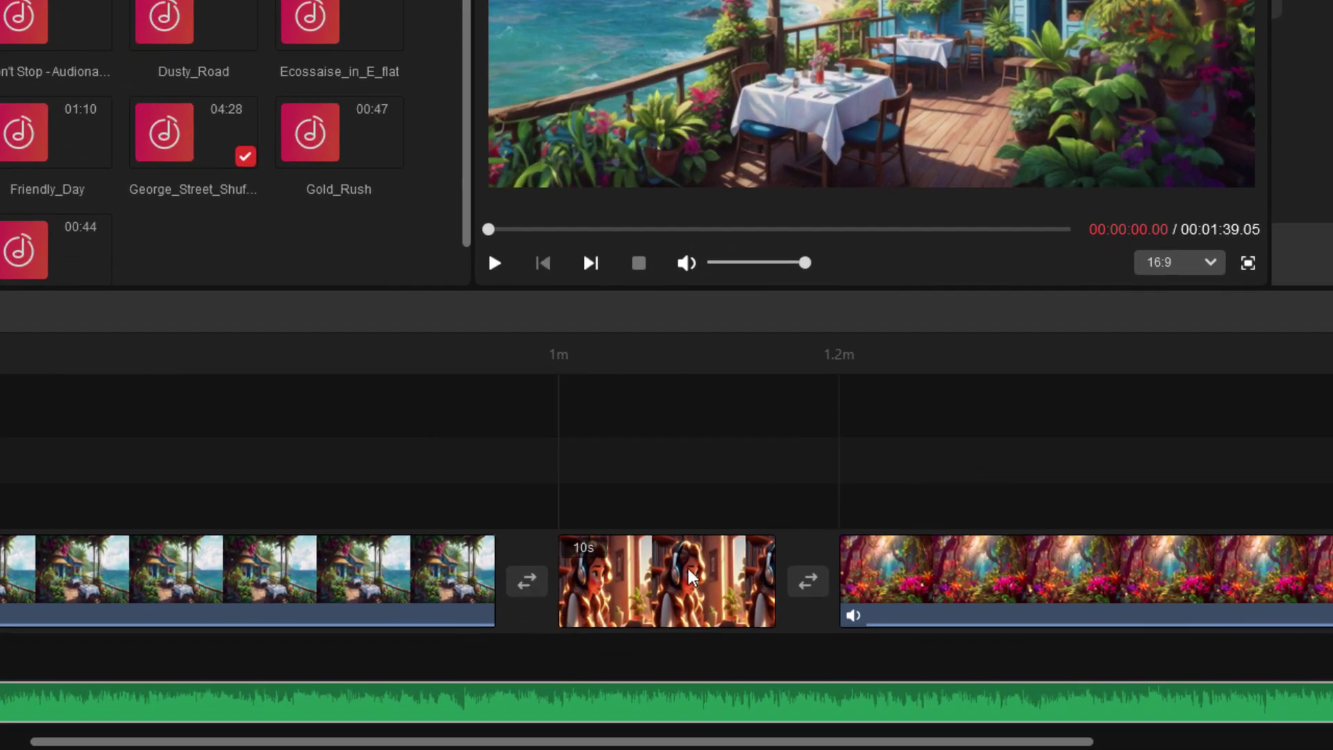
scroll(324, 743, left, 5)
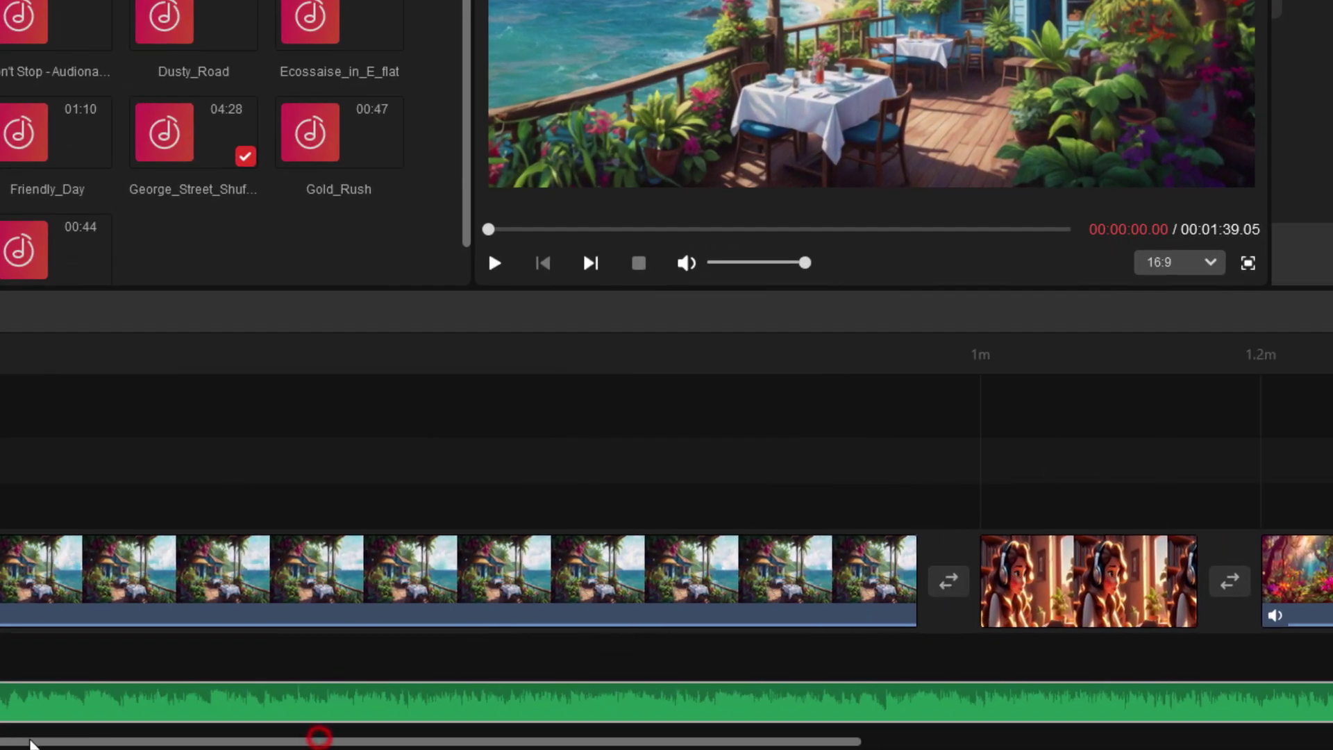
click(601, 539)
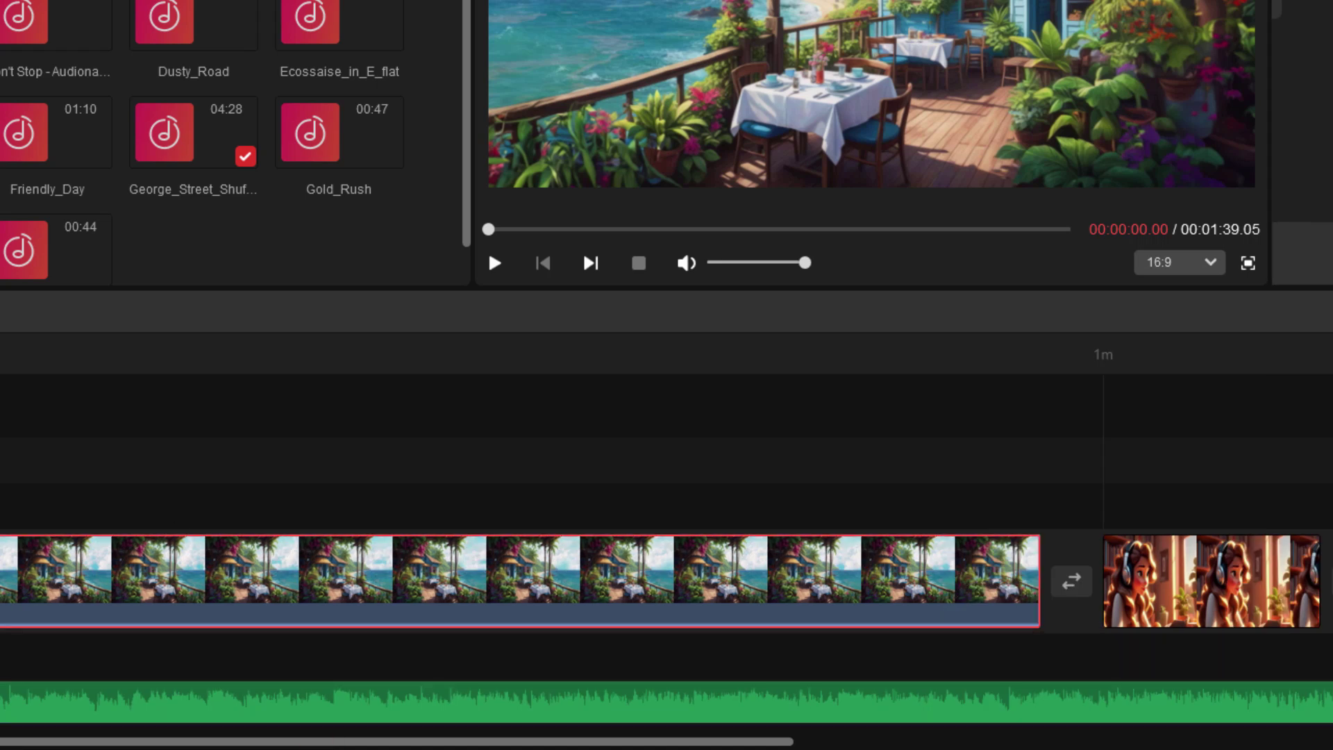
click(749, 404)
click(937, 402)
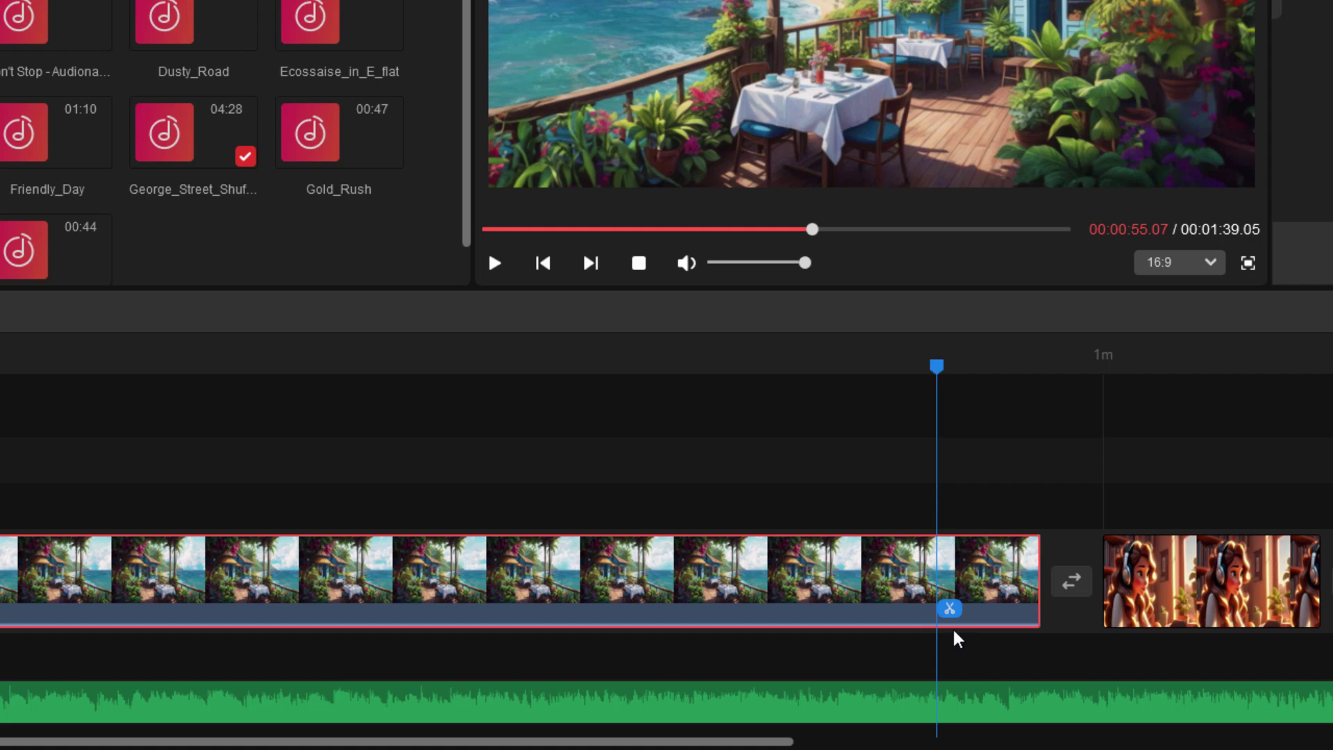
click(950, 609)
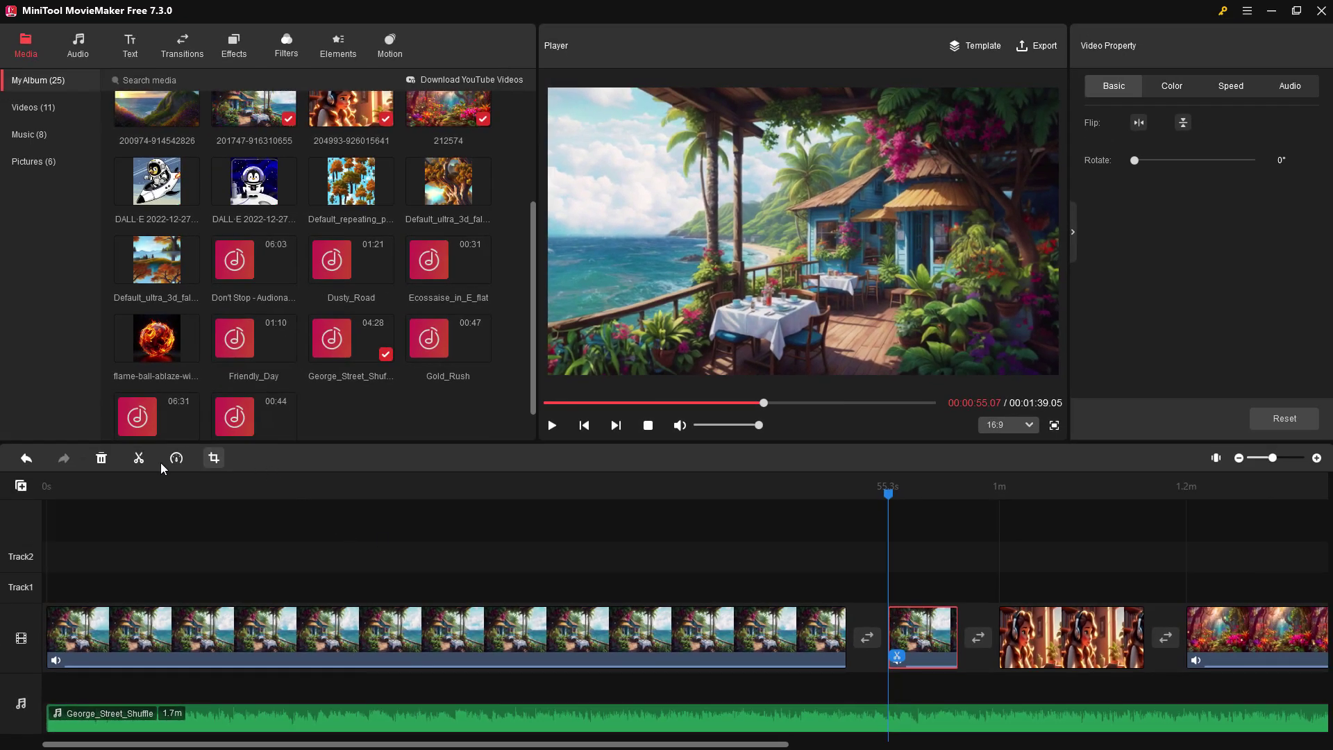
Undo the split so the 4.8s piece rejoins the beach clip
right_click(921, 642)
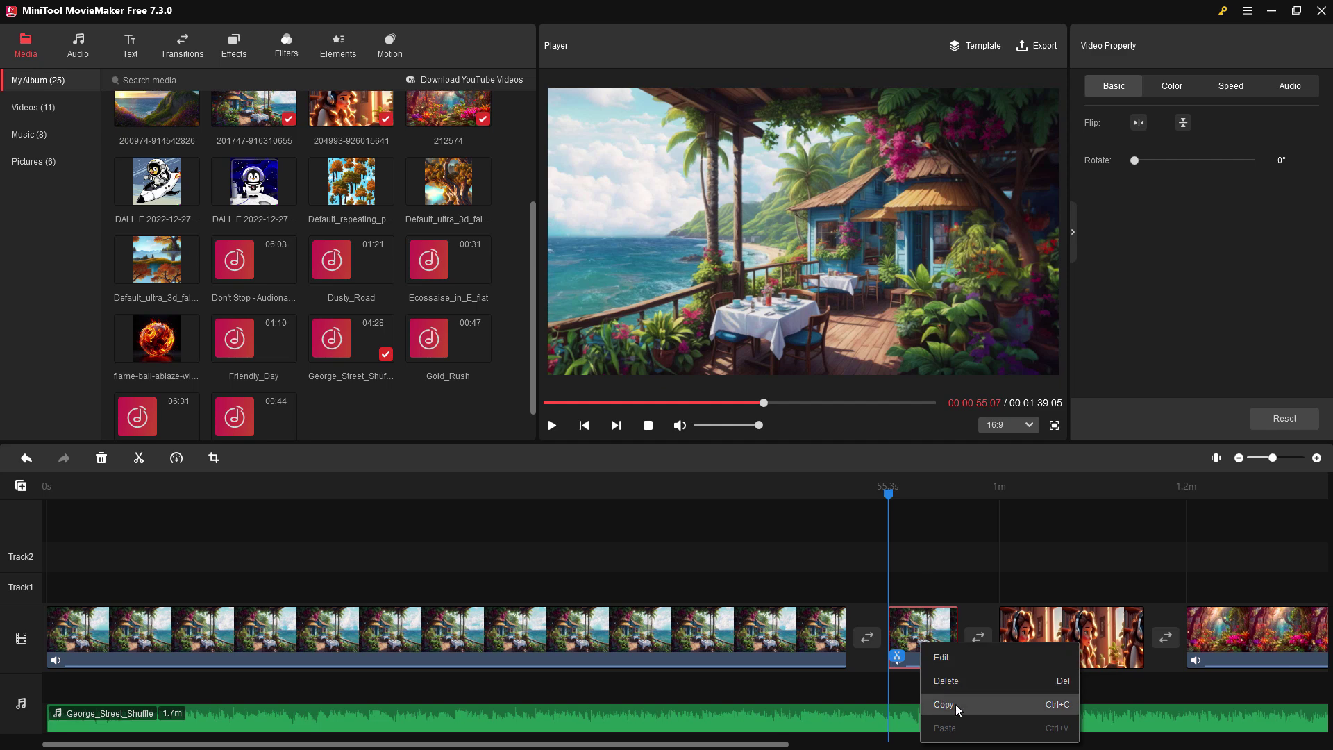
click(918, 574)
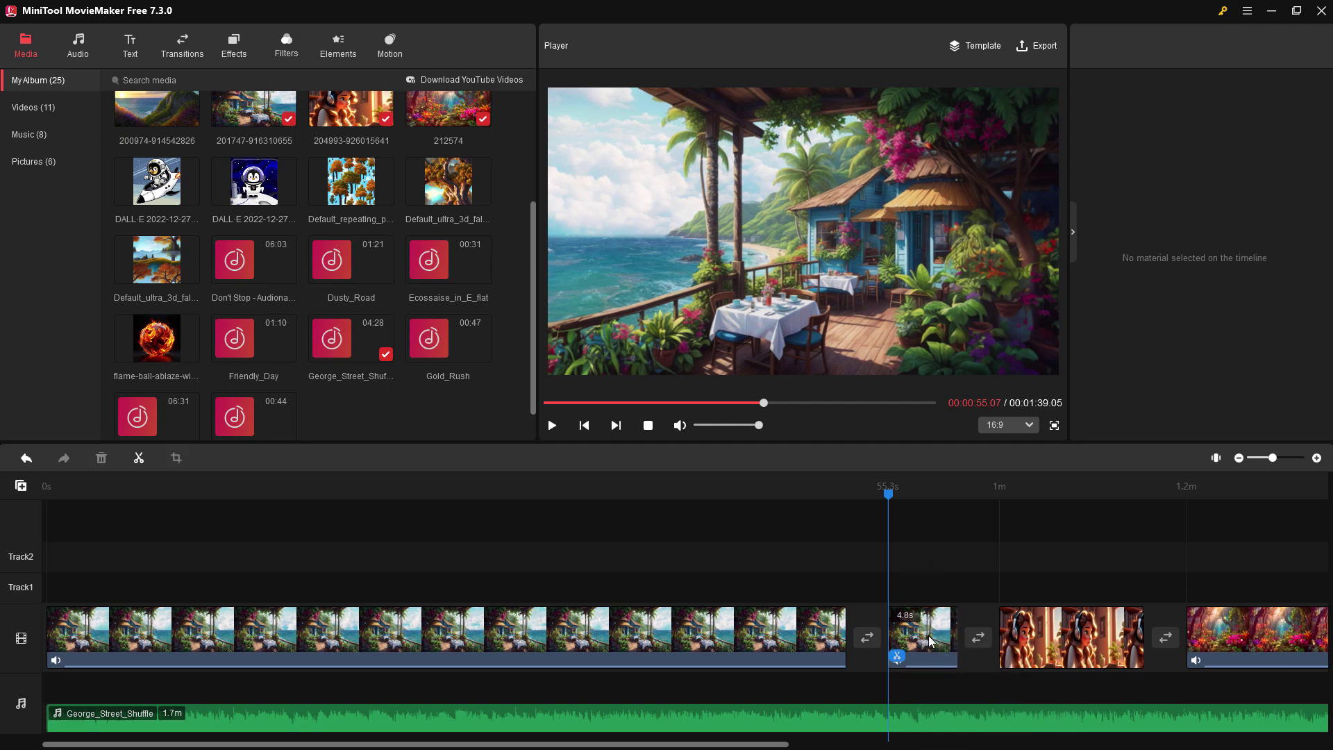
key(ctrl+z)
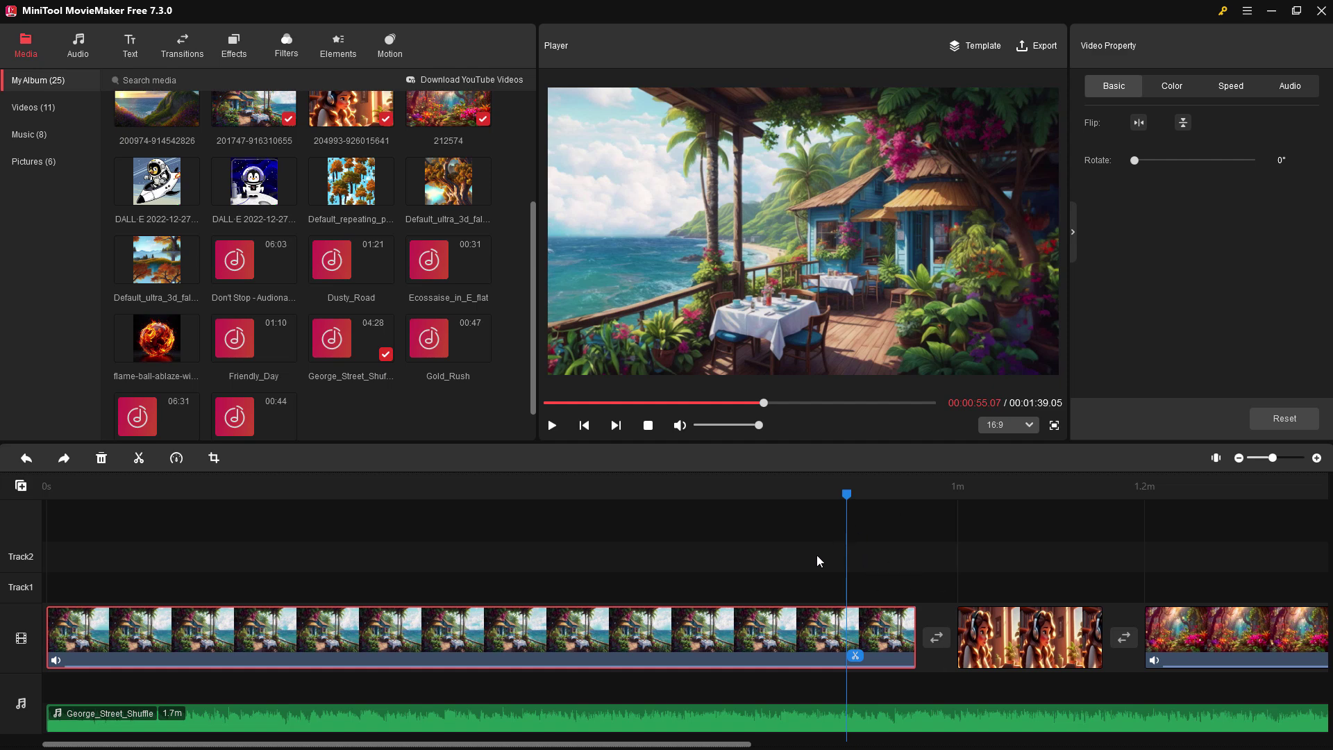
scroll(750, 727, right, 5)
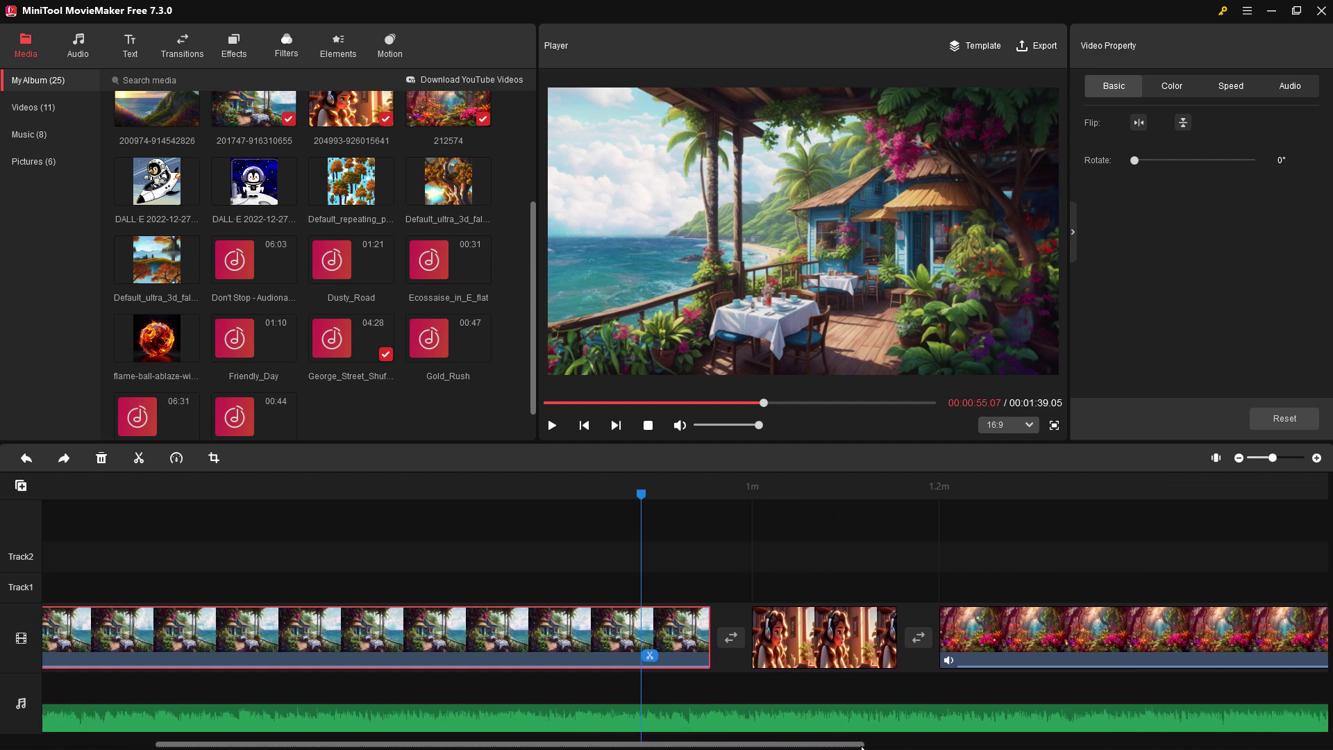
mouse_move(620, 493)
mouse_down()
mouse_move(595, 494)
mouse_move(607, 493)
mouse_up()
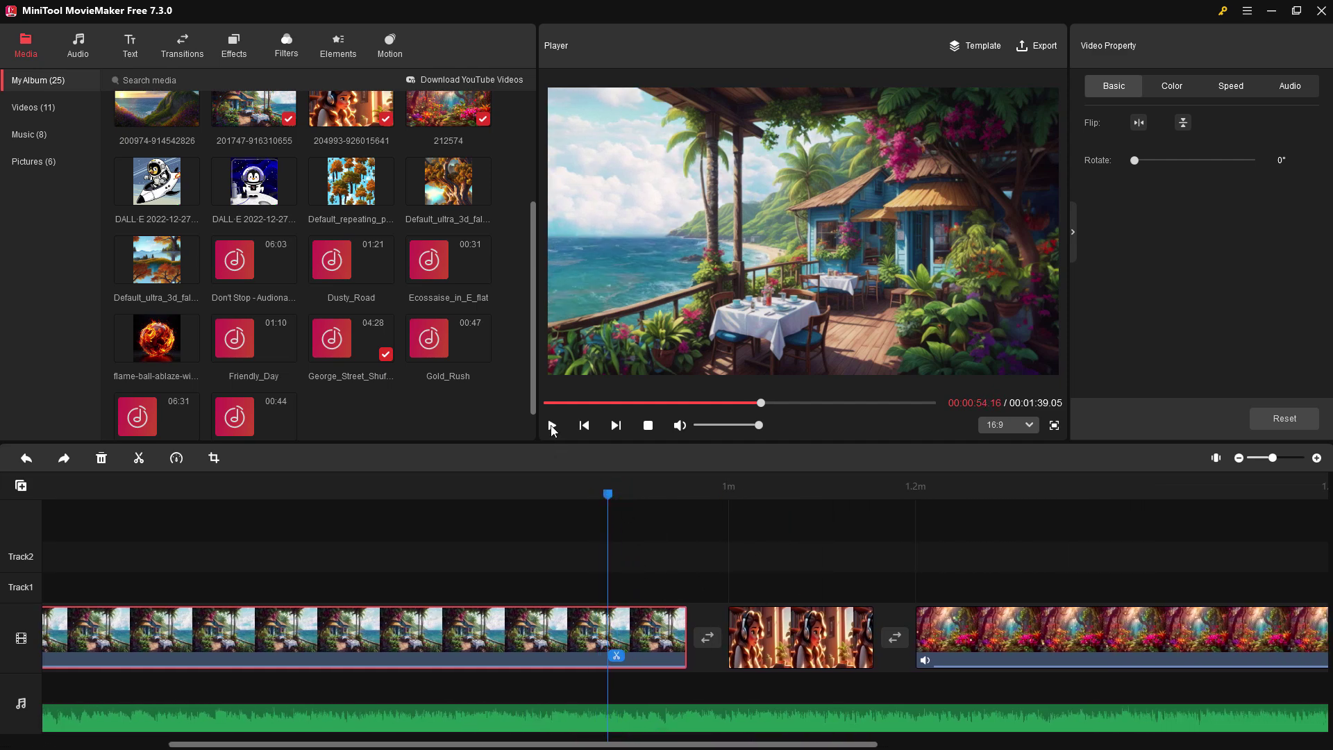
click(552, 425)
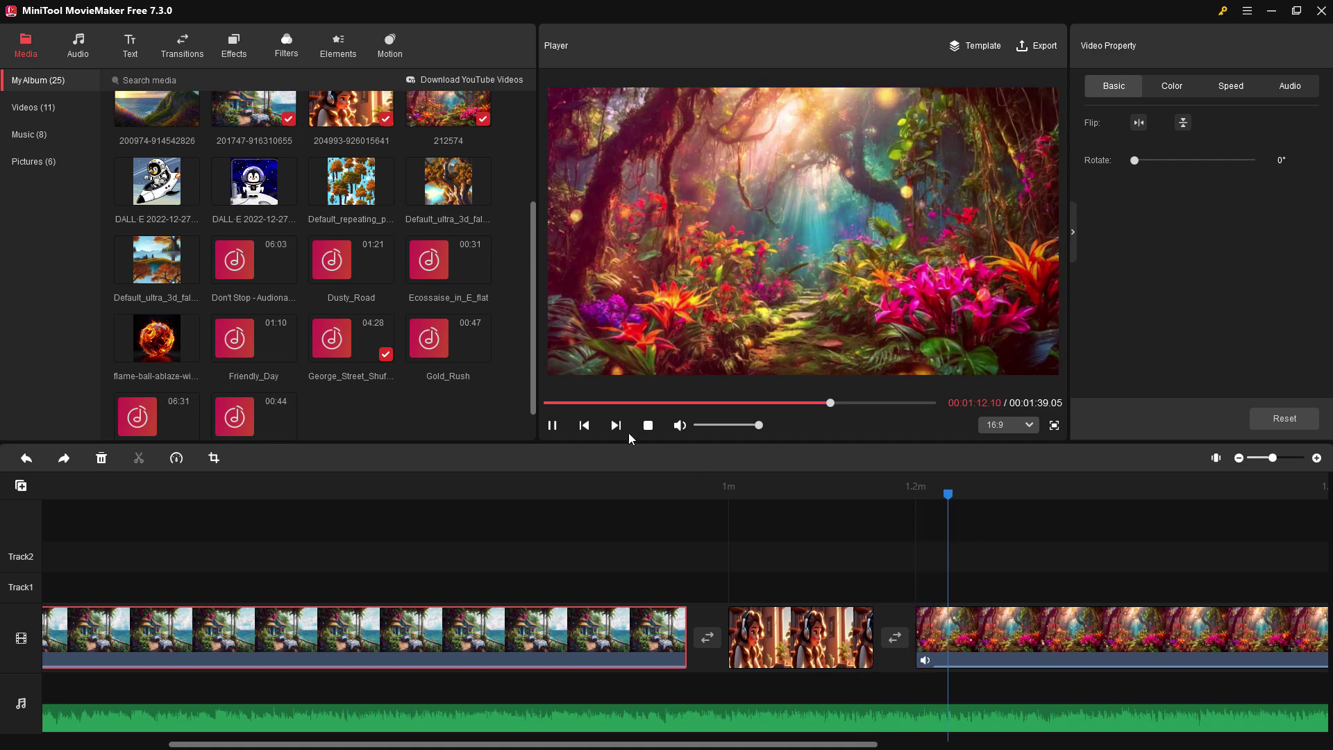
click(646, 426)
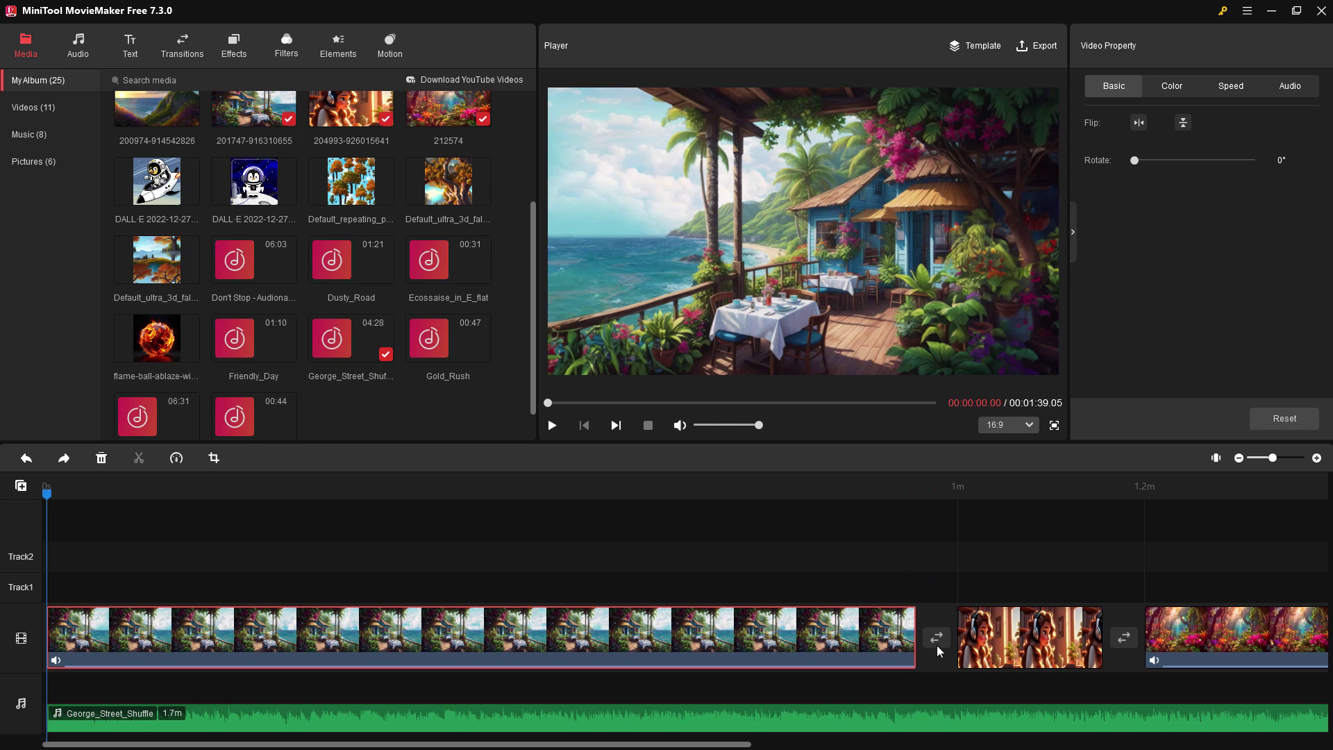
drag(747, 744, 868, 743)
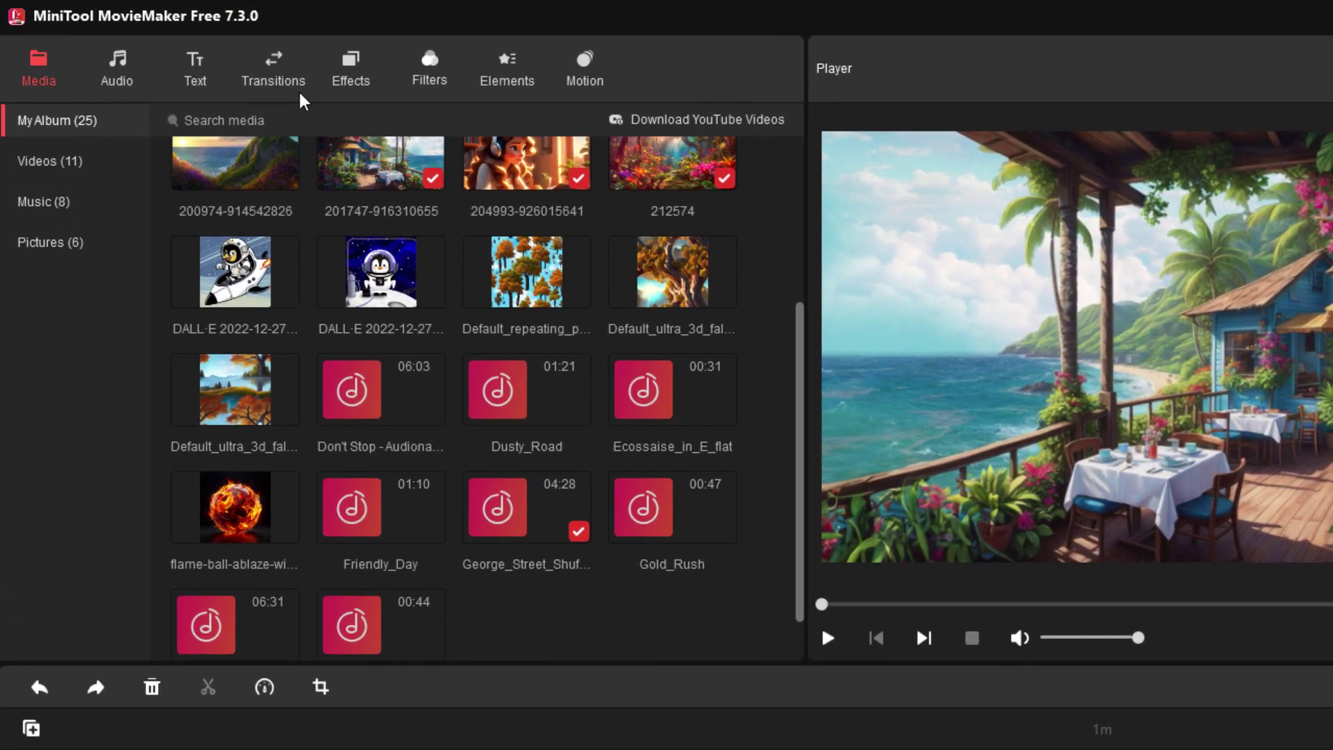
Preview the Trending transition thumbnails in the Transitions library
click(283, 79)
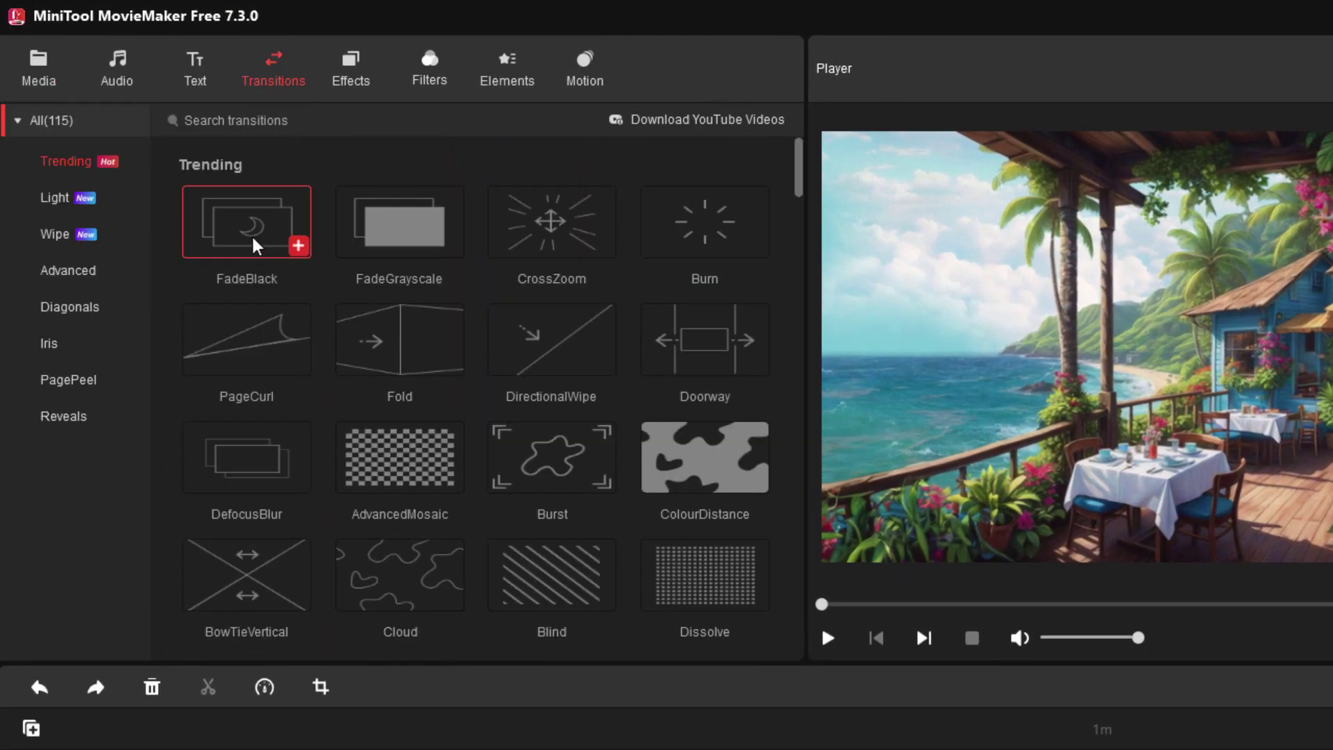
mouse_move(251, 243)
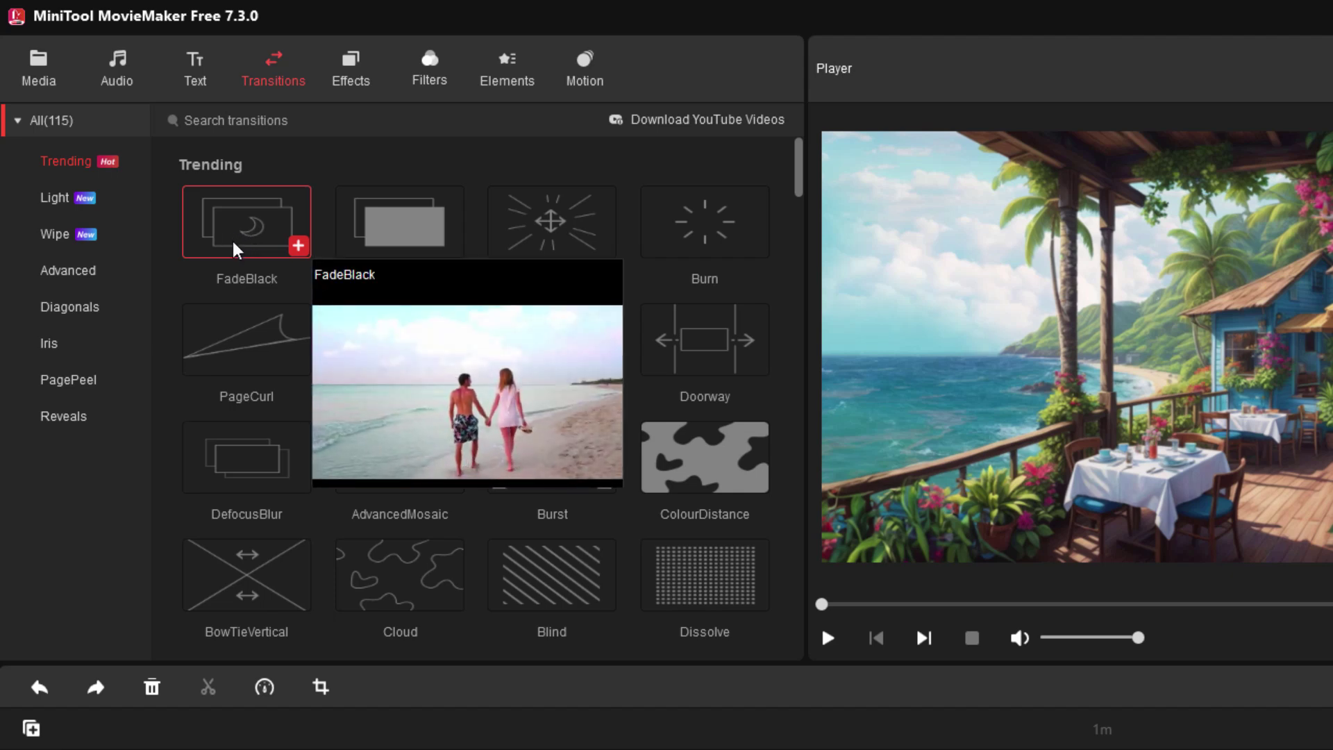
mouse_move(401, 228)
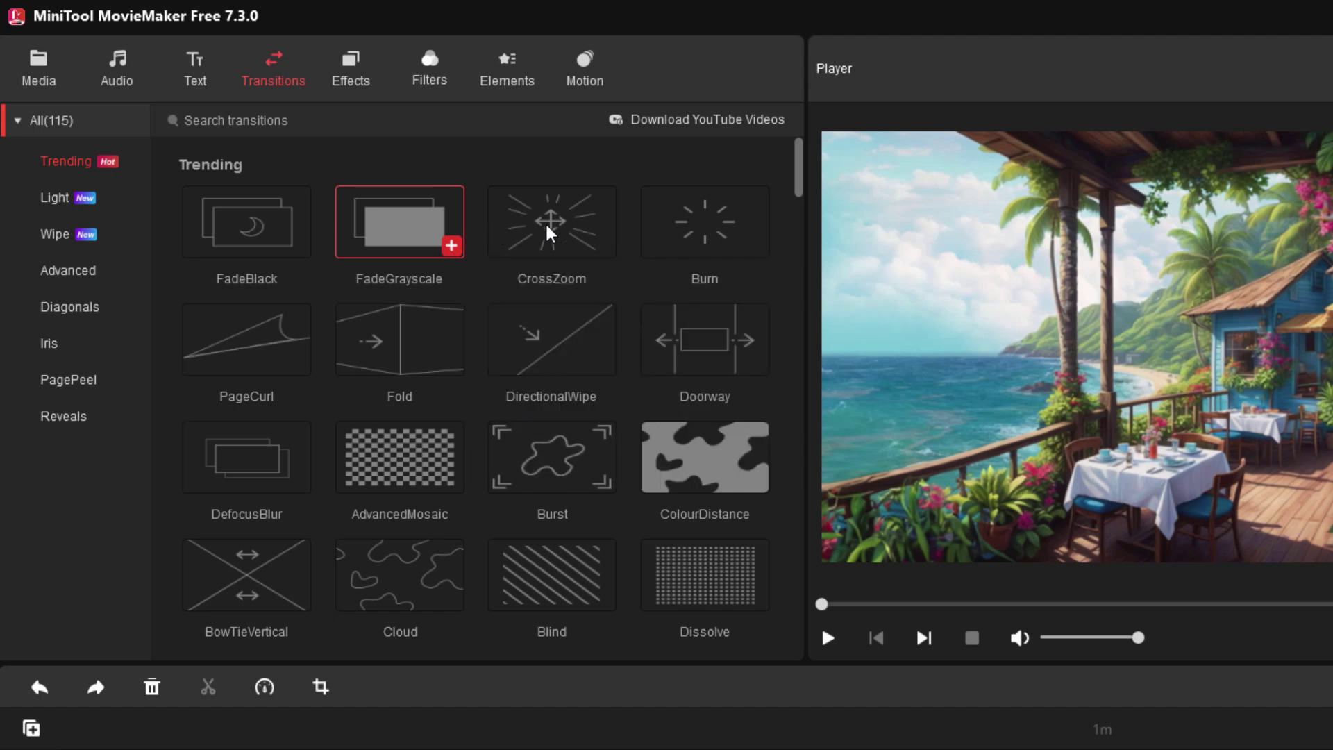
mouse_move(547, 230)
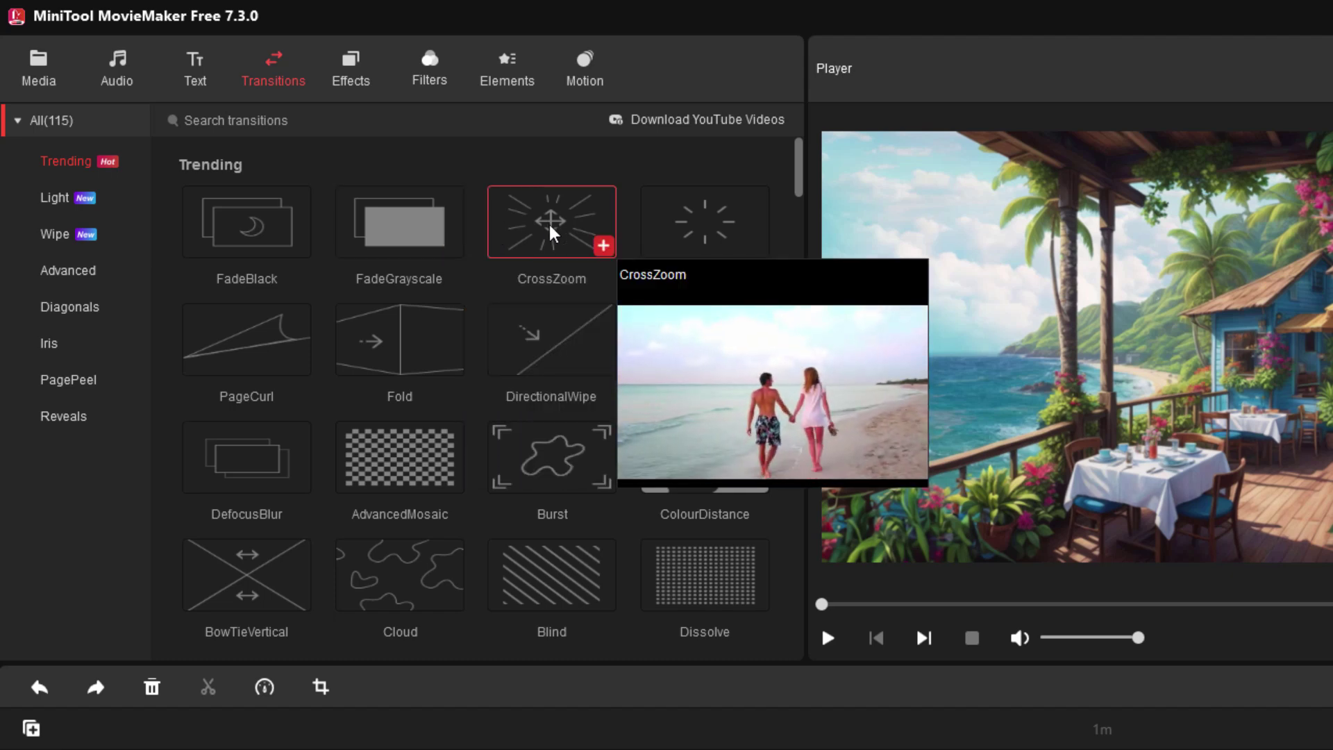
mouse_move(536, 448)
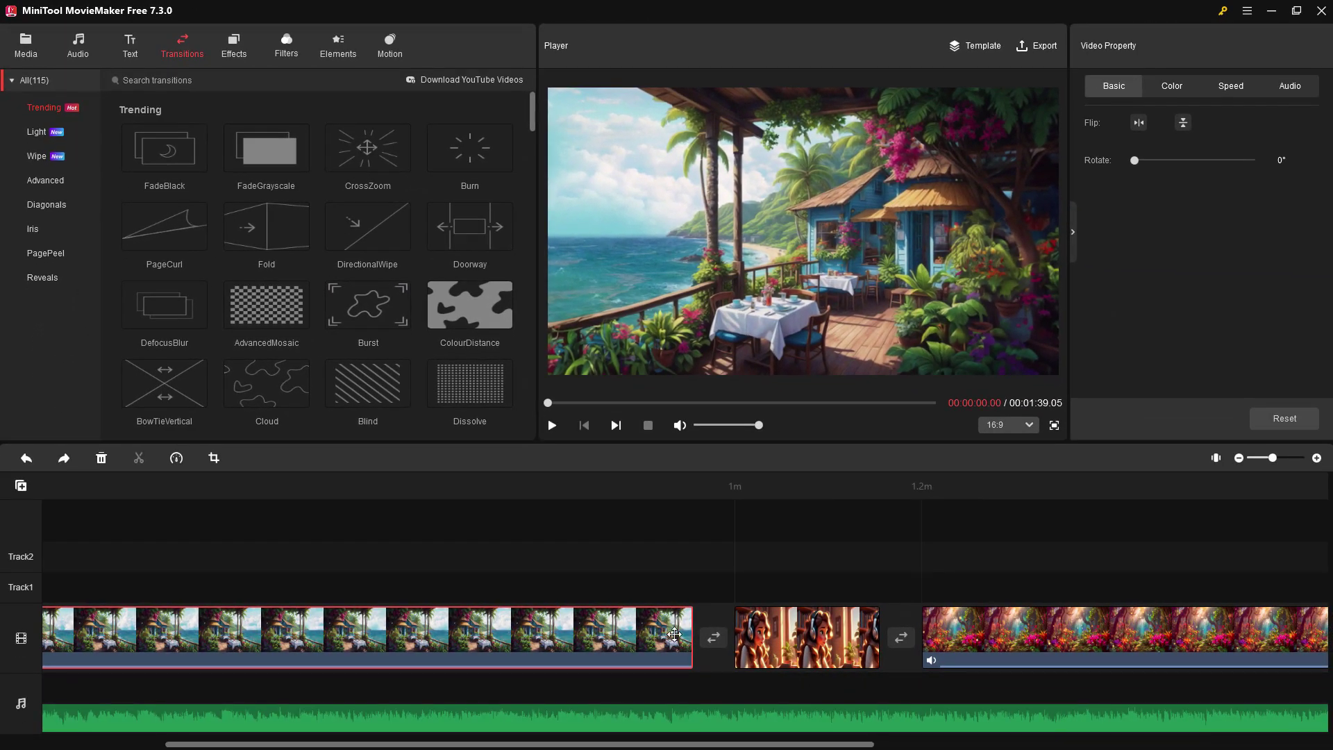
scroll(682, 495, left, 3)
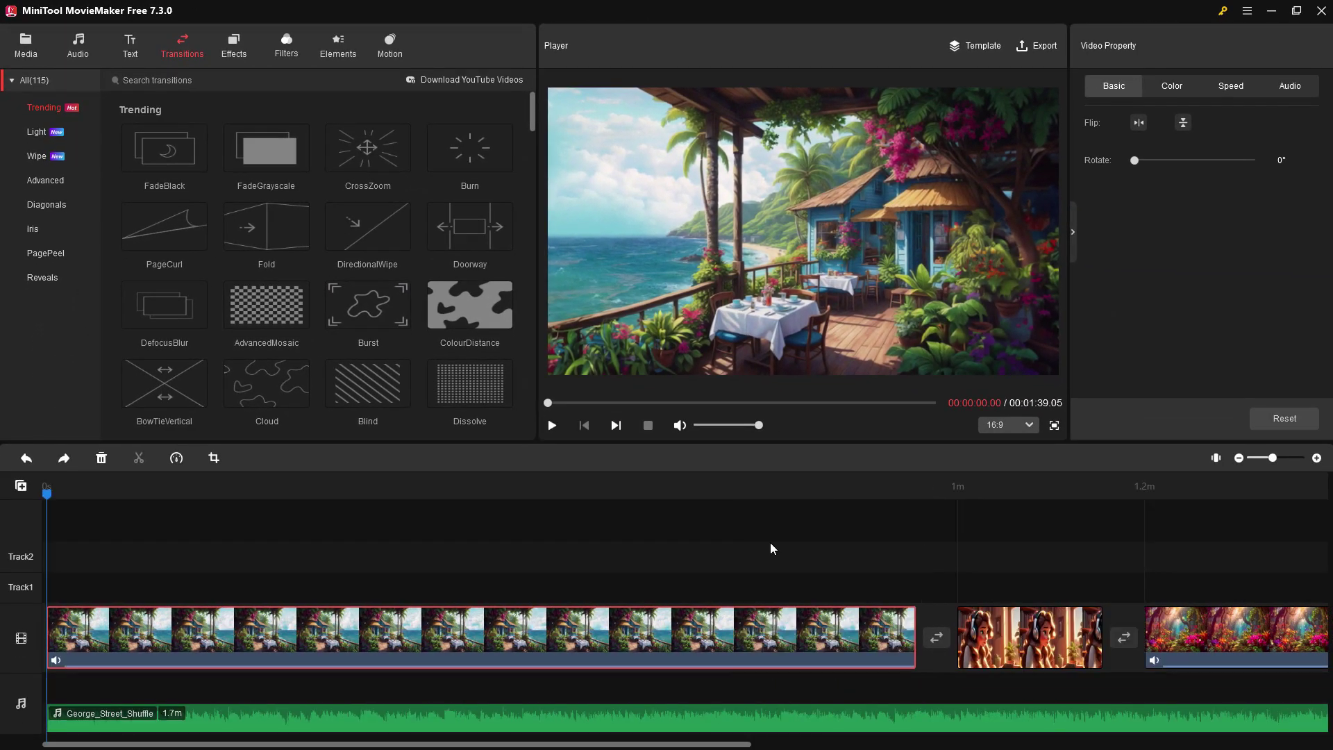
Insert a Burst transition between the first two clips and play back through it
click(402, 320)
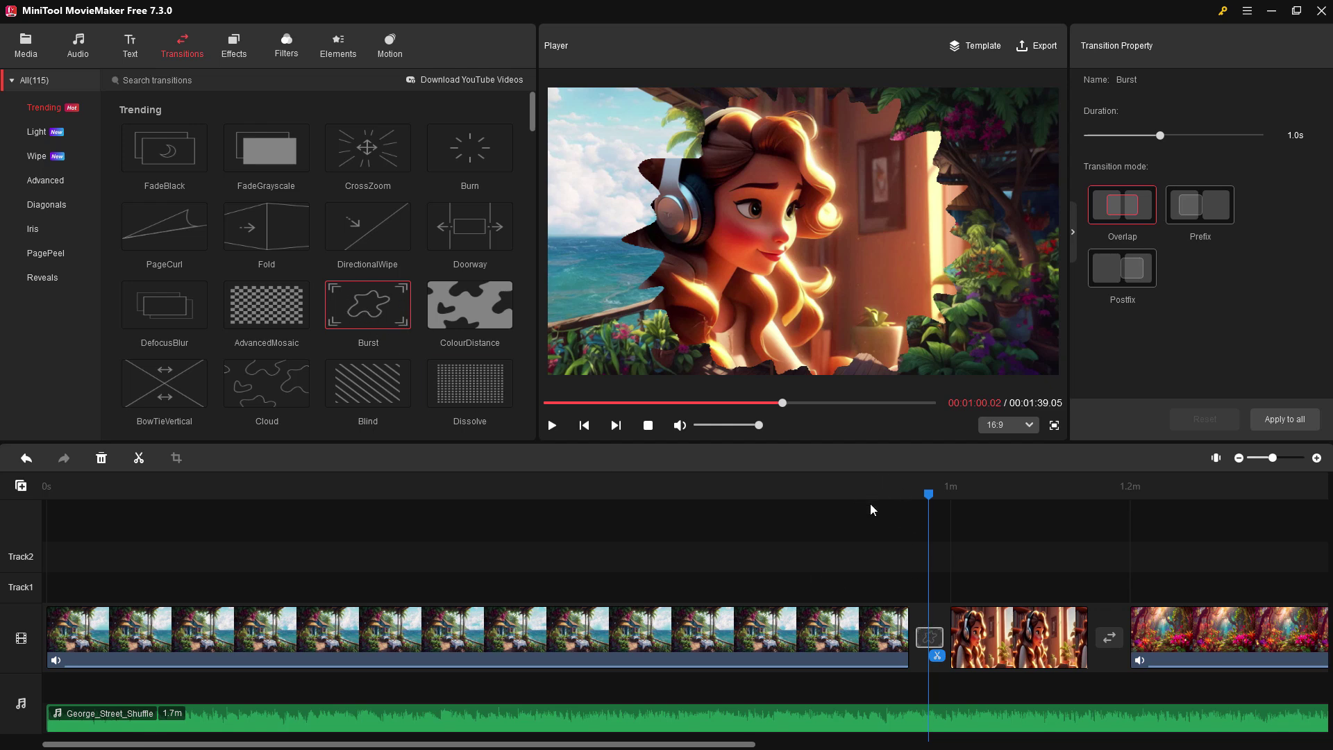
click(851, 491)
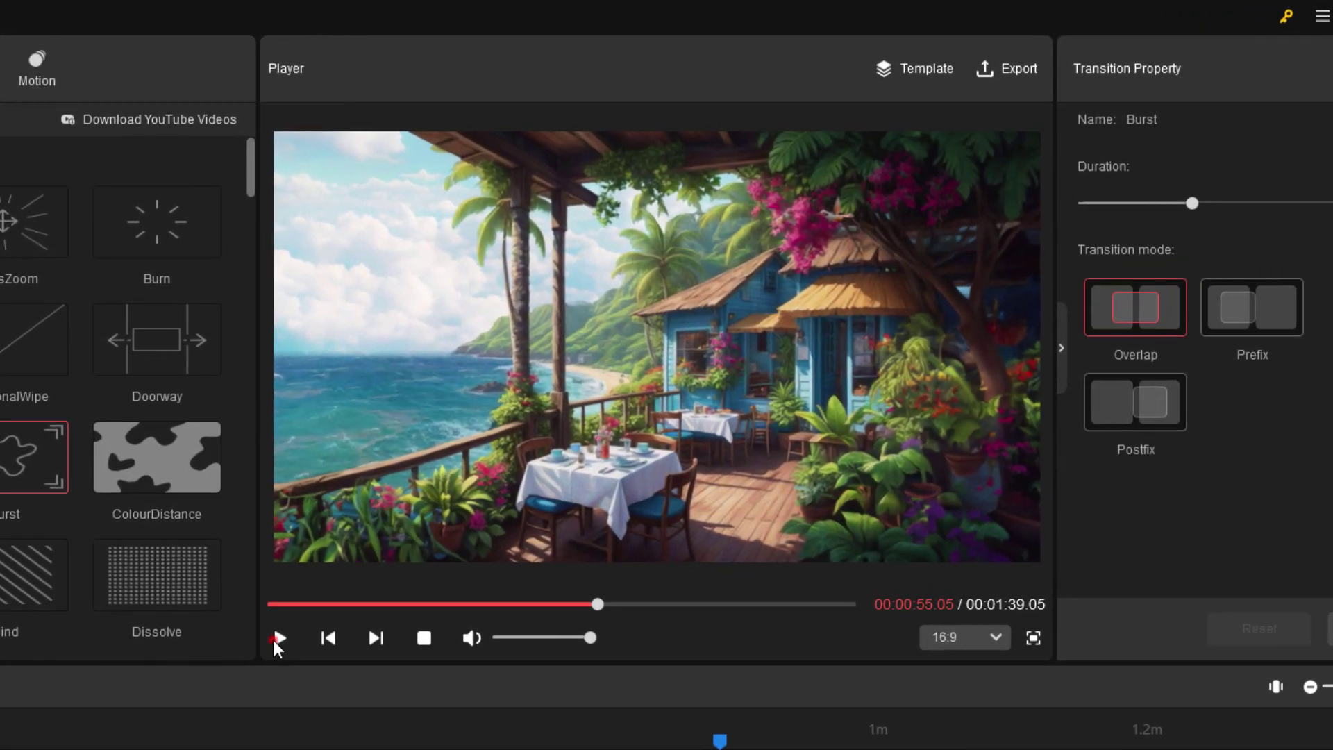
click(278, 640)
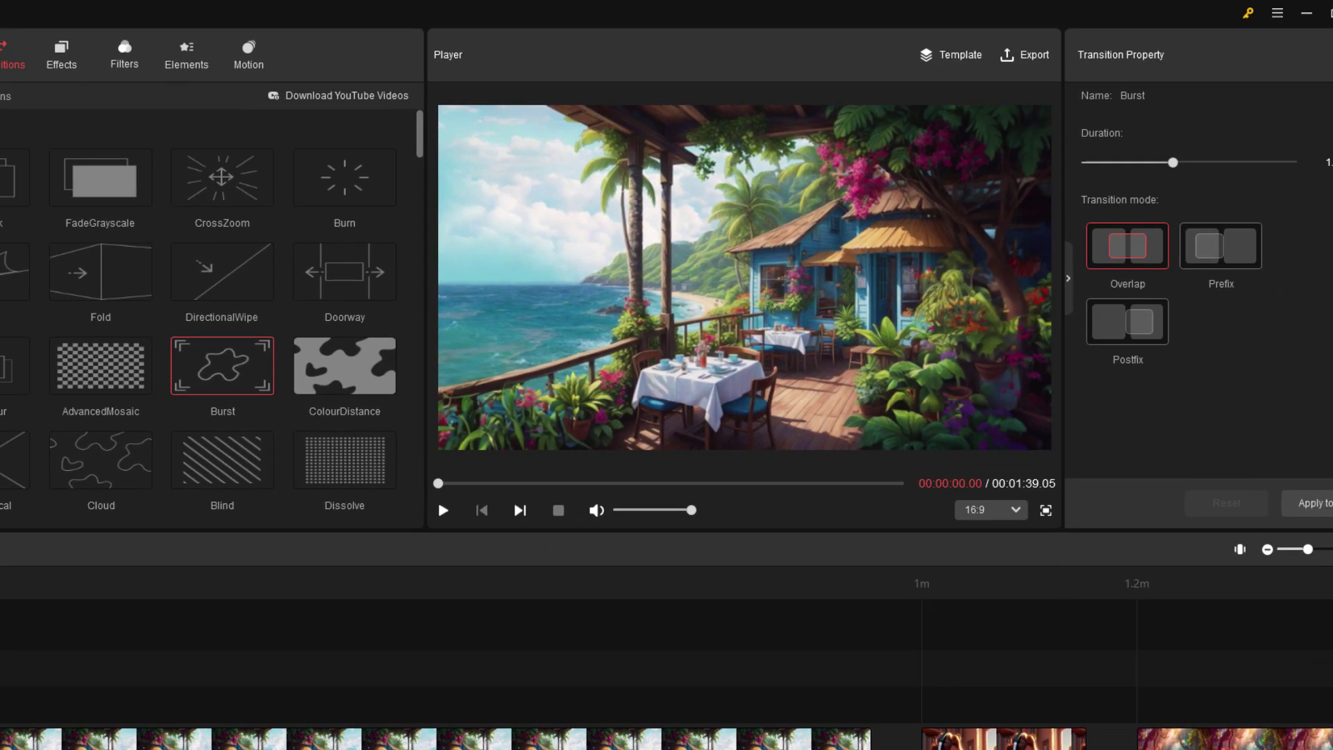
Swap the Burst transition between the beach-house and headphone-girl clips for Blind
click(928, 636)
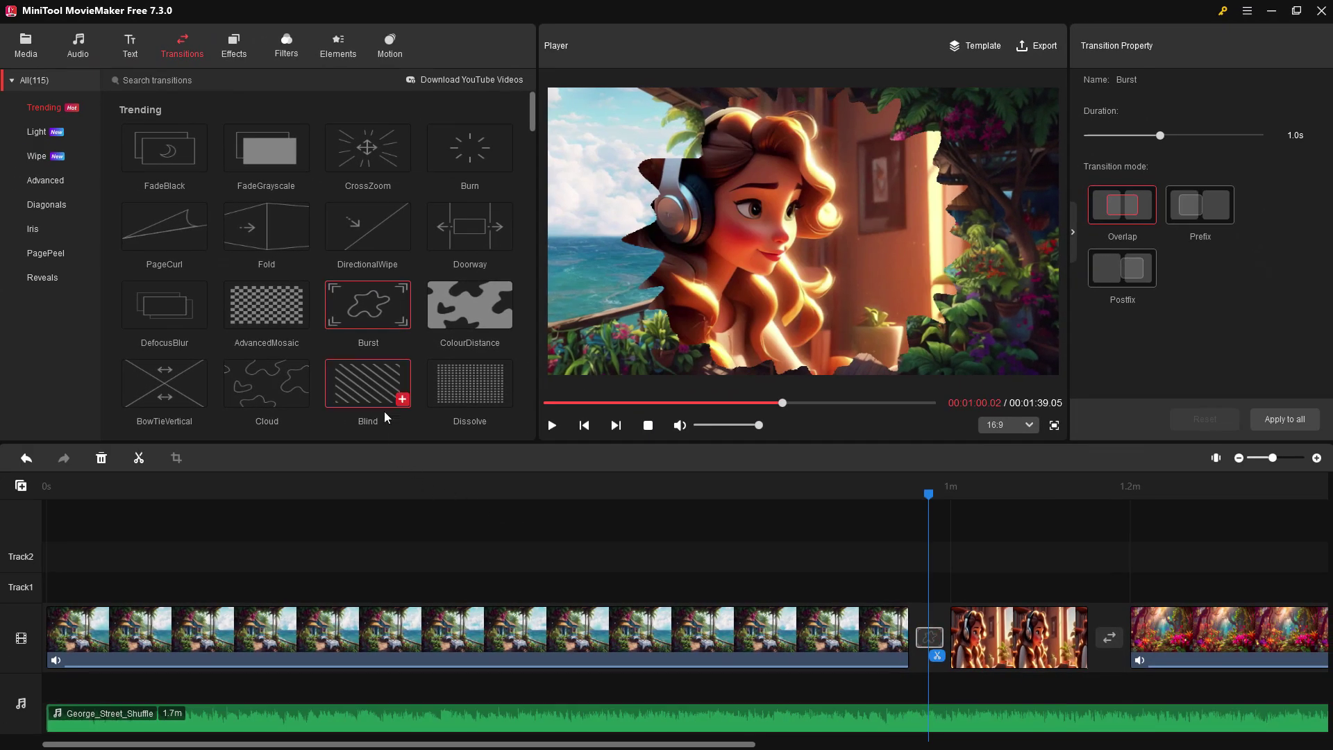
click(374, 394)
mouse_move(373, 395)
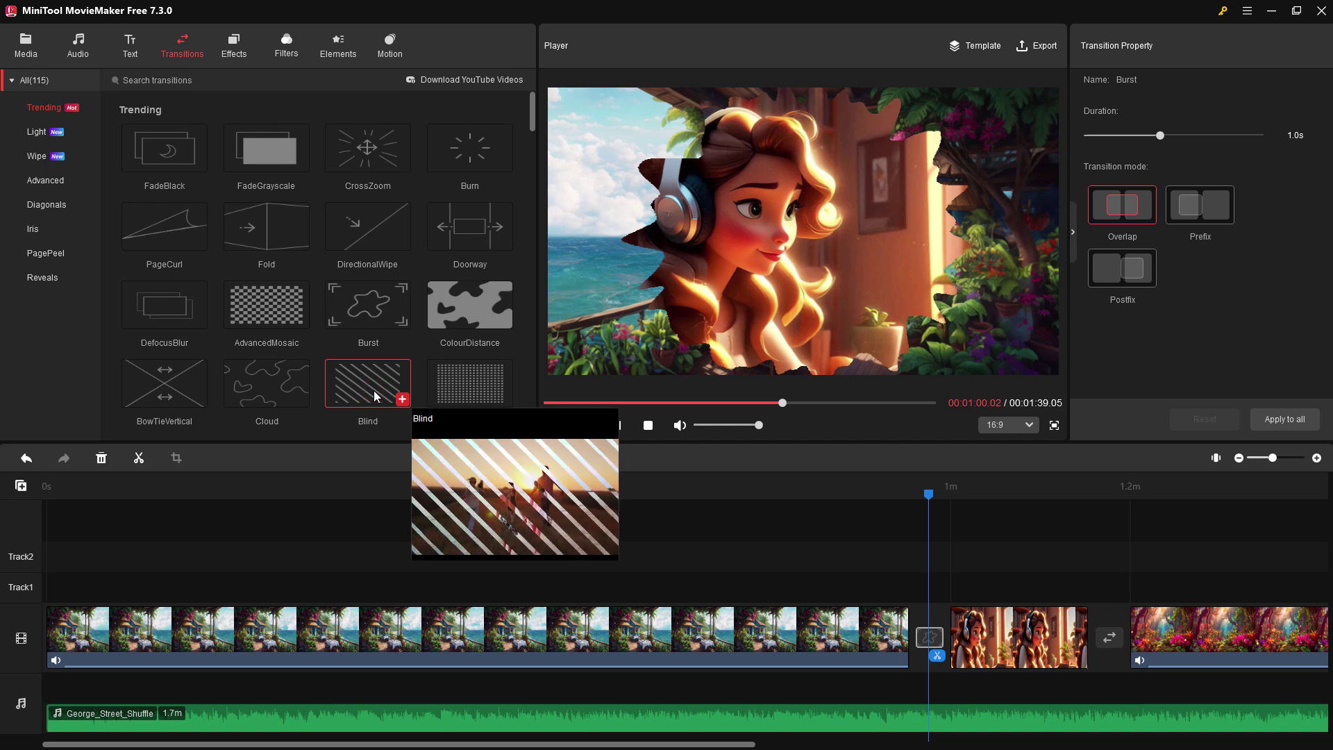
click(401, 401)
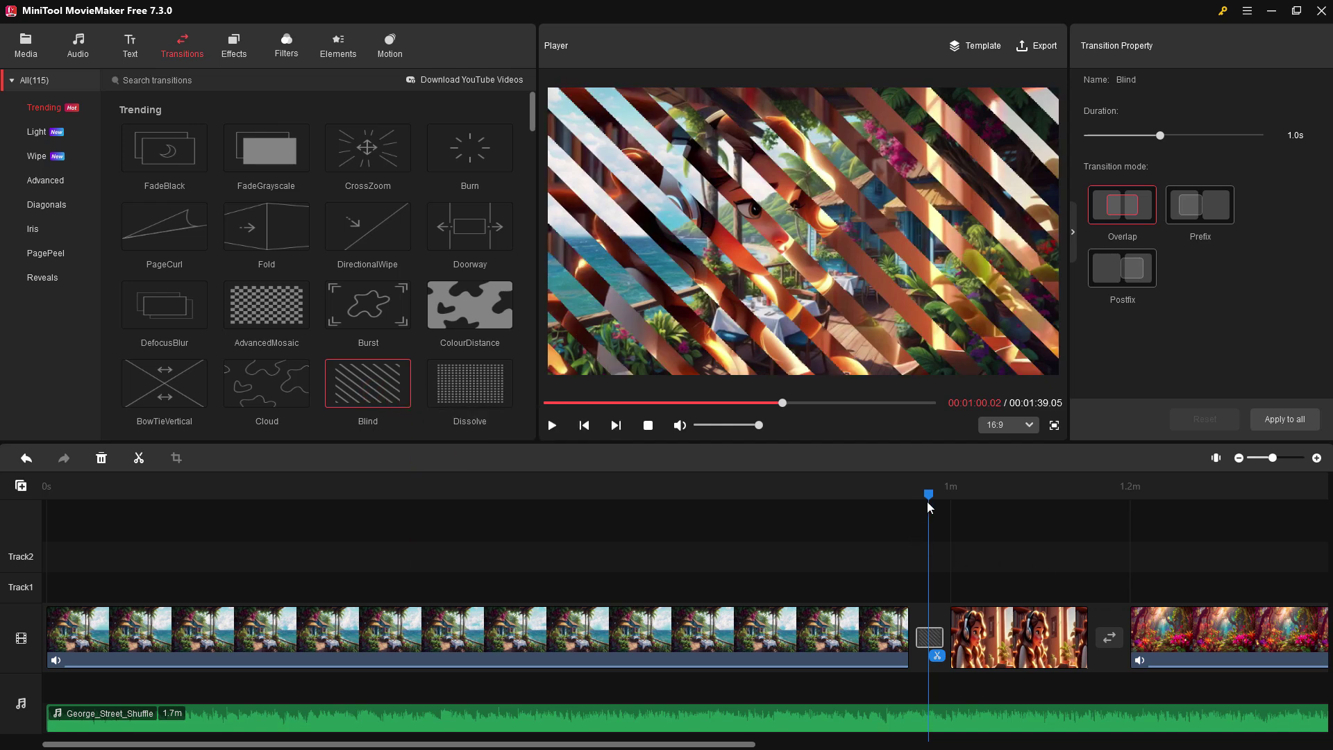
Preview the Blind transition from about 58 seconds, then stop playback
drag(931, 505, 888, 496)
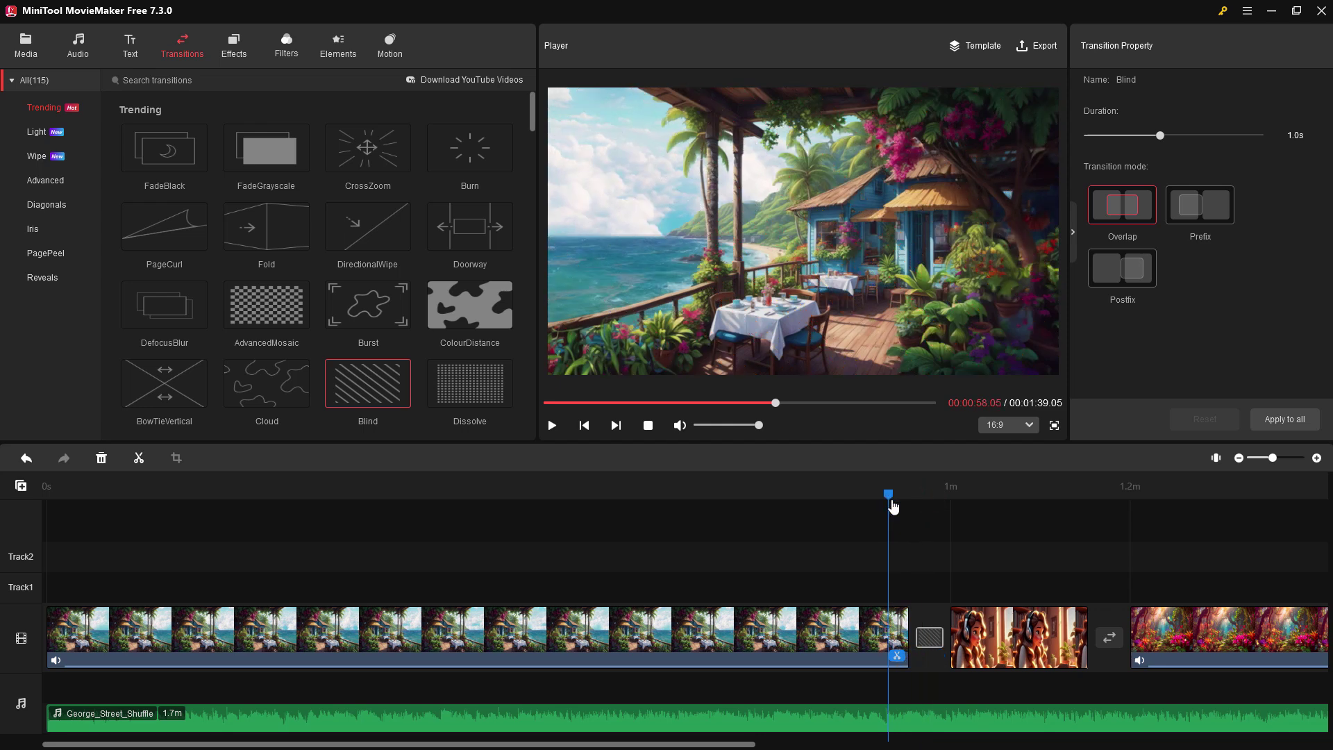
click(553, 426)
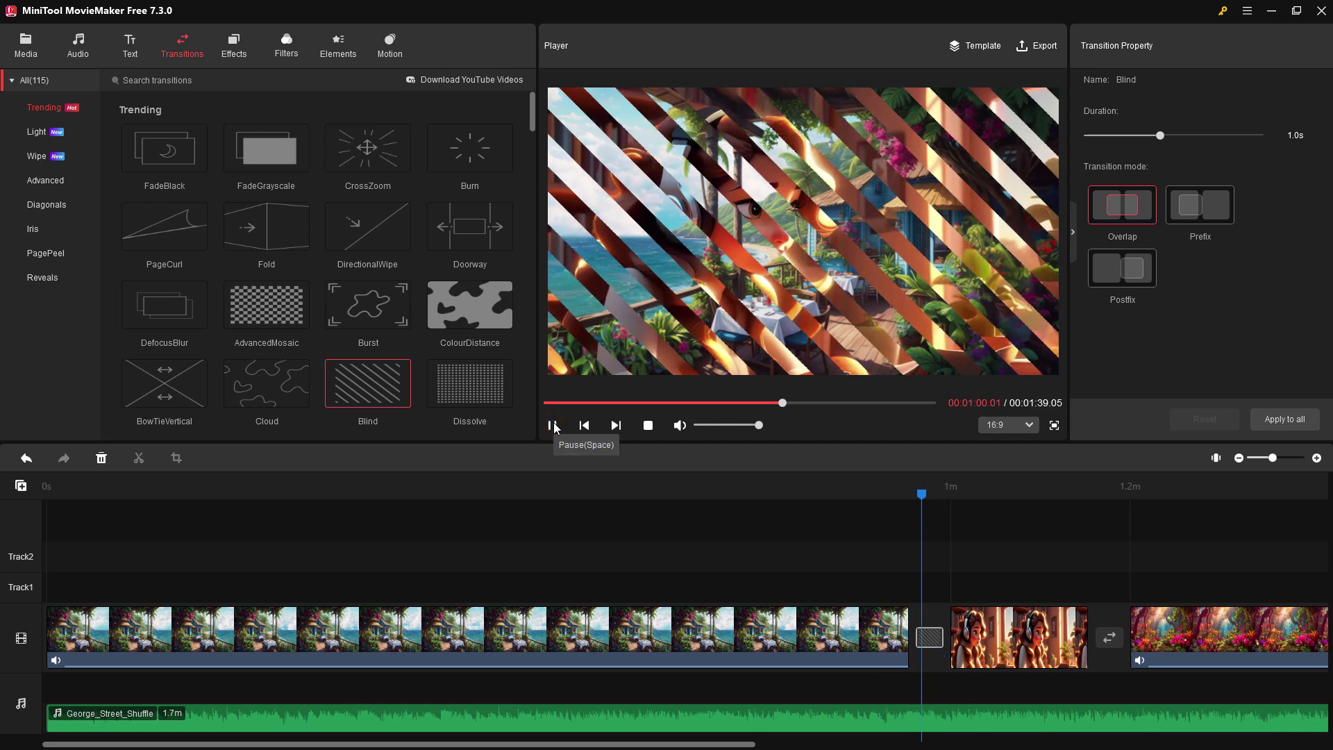
click(649, 425)
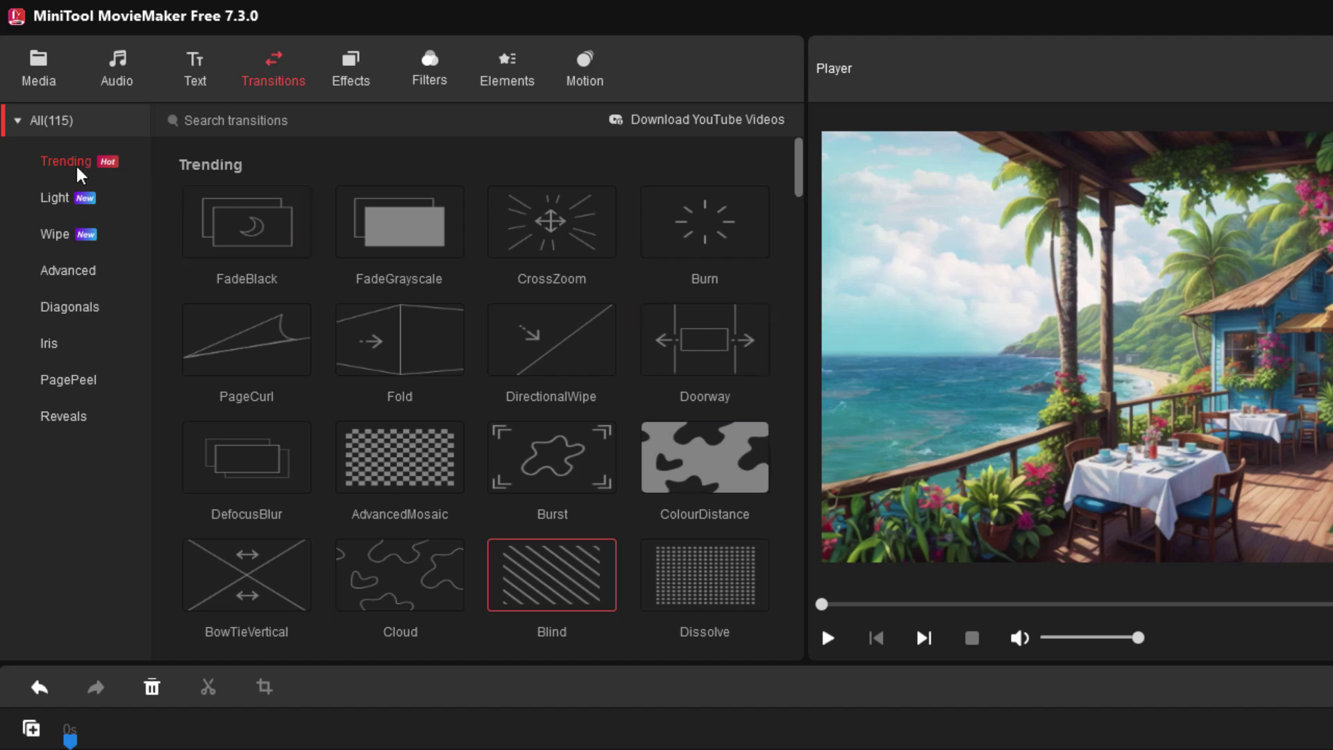
Browse to the Wipe transitions and download Brush transition 4 and Brush transition 3
click(57, 199)
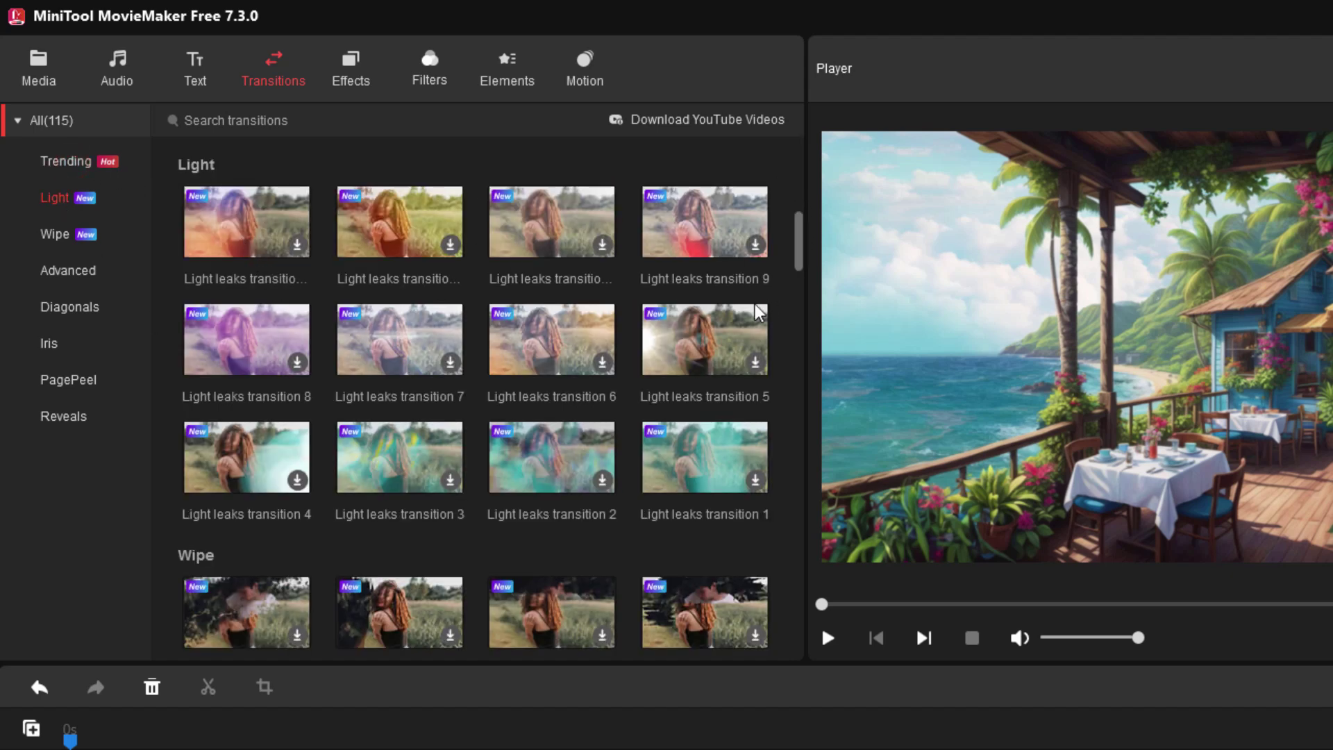
click(60, 237)
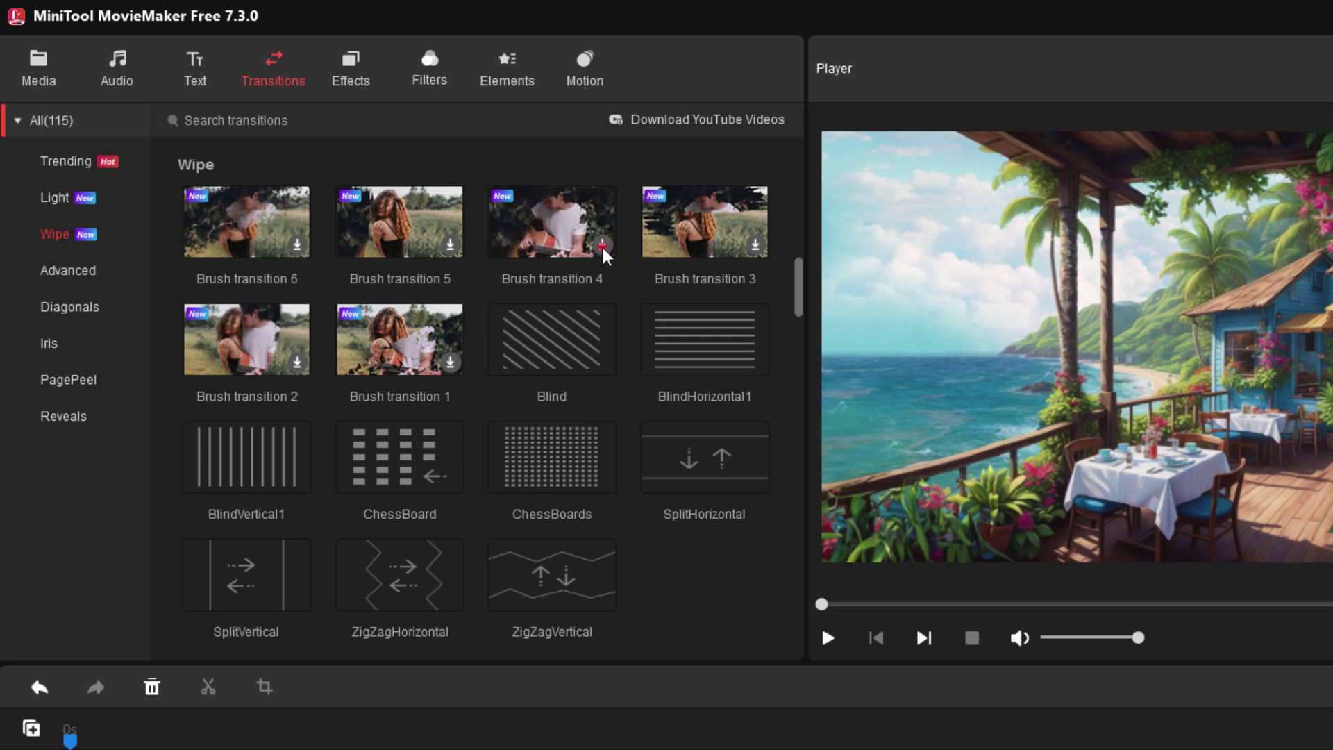
click(603, 248)
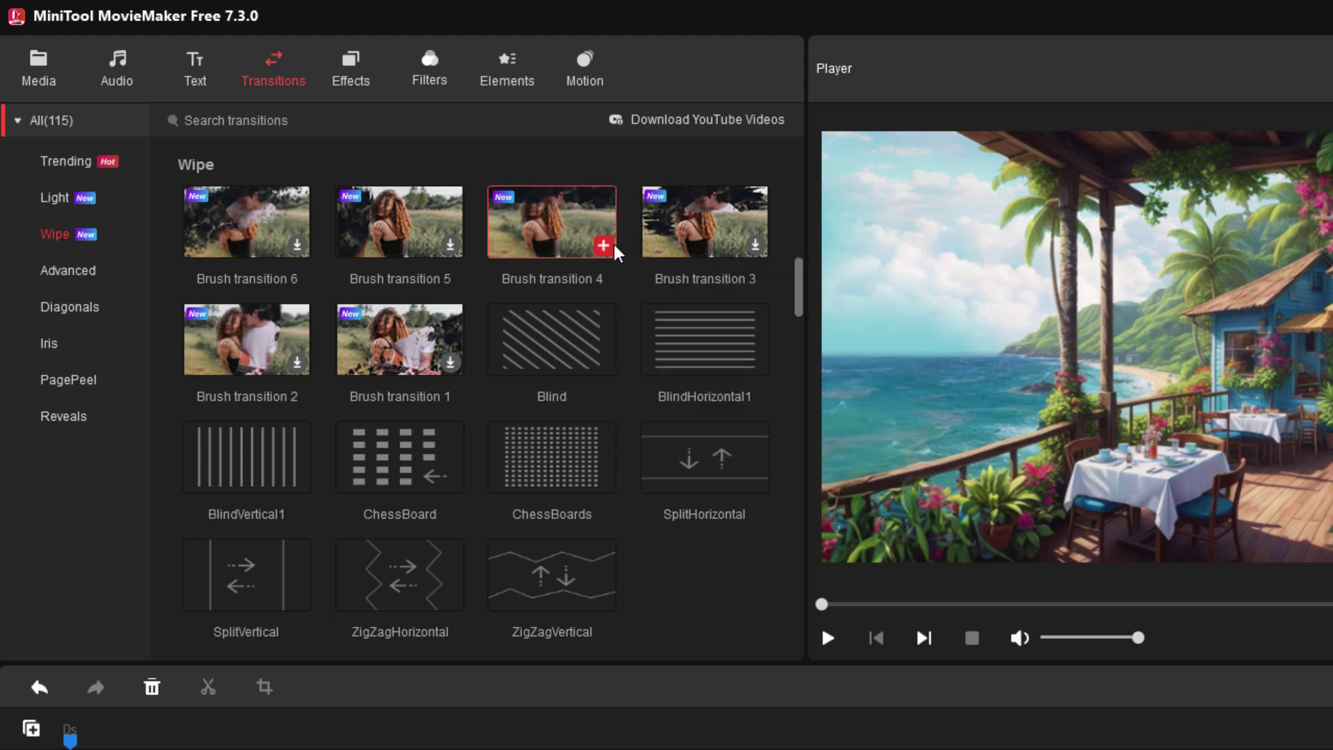
click(755, 246)
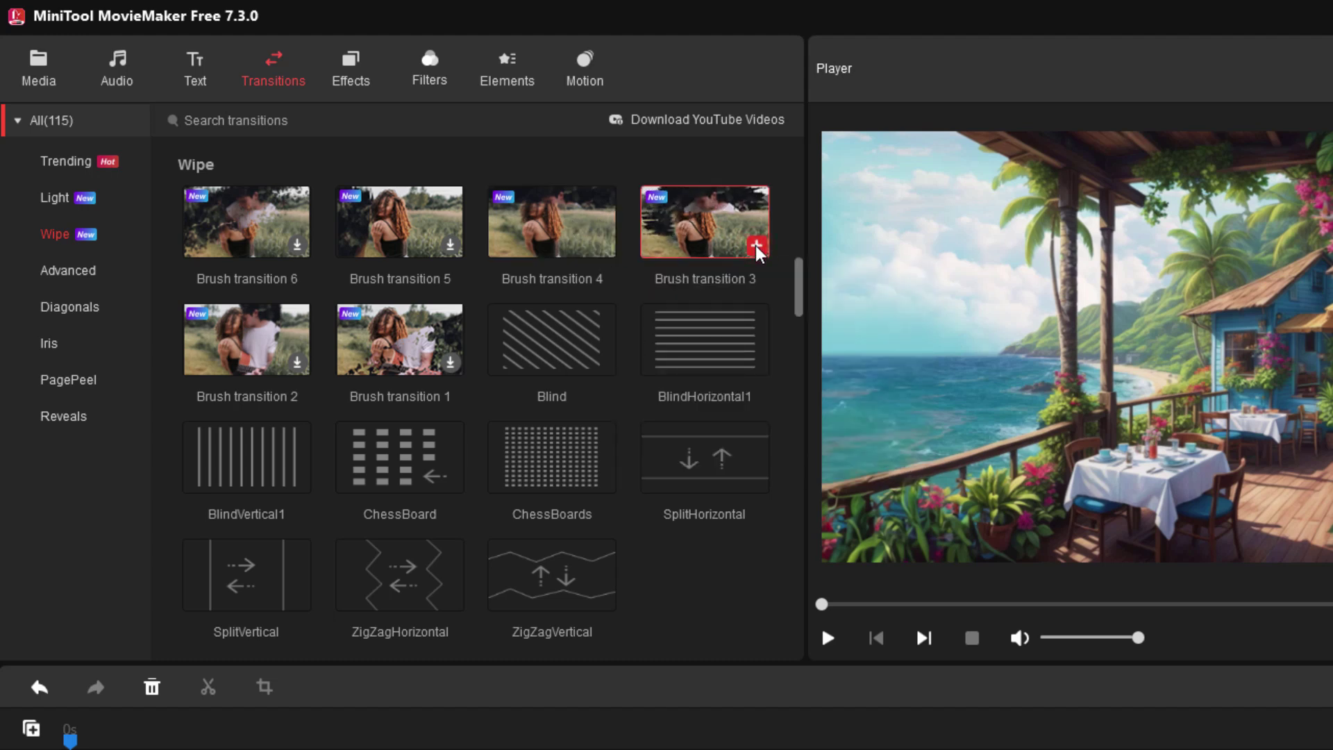
mouse_move(715, 238)
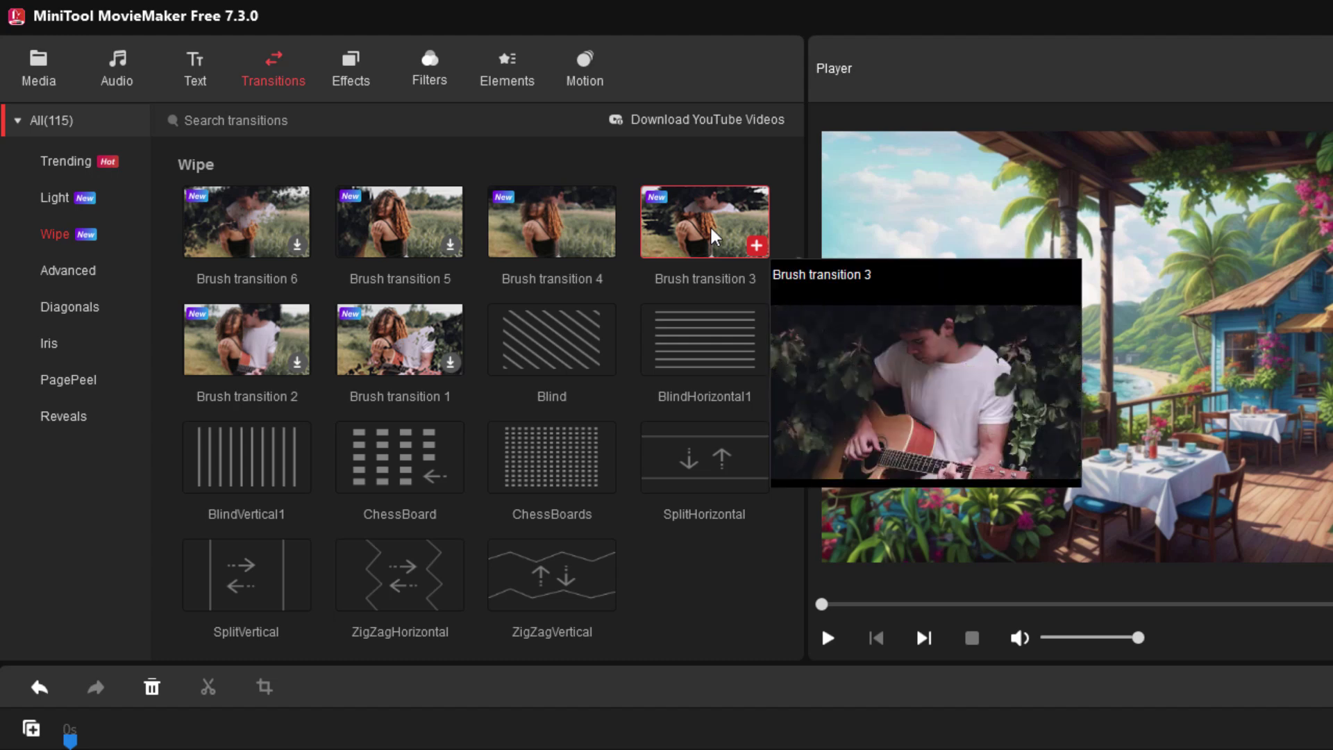
Go from the Trending transitions to the Effects library and download the Black out effect
click(290, 88)
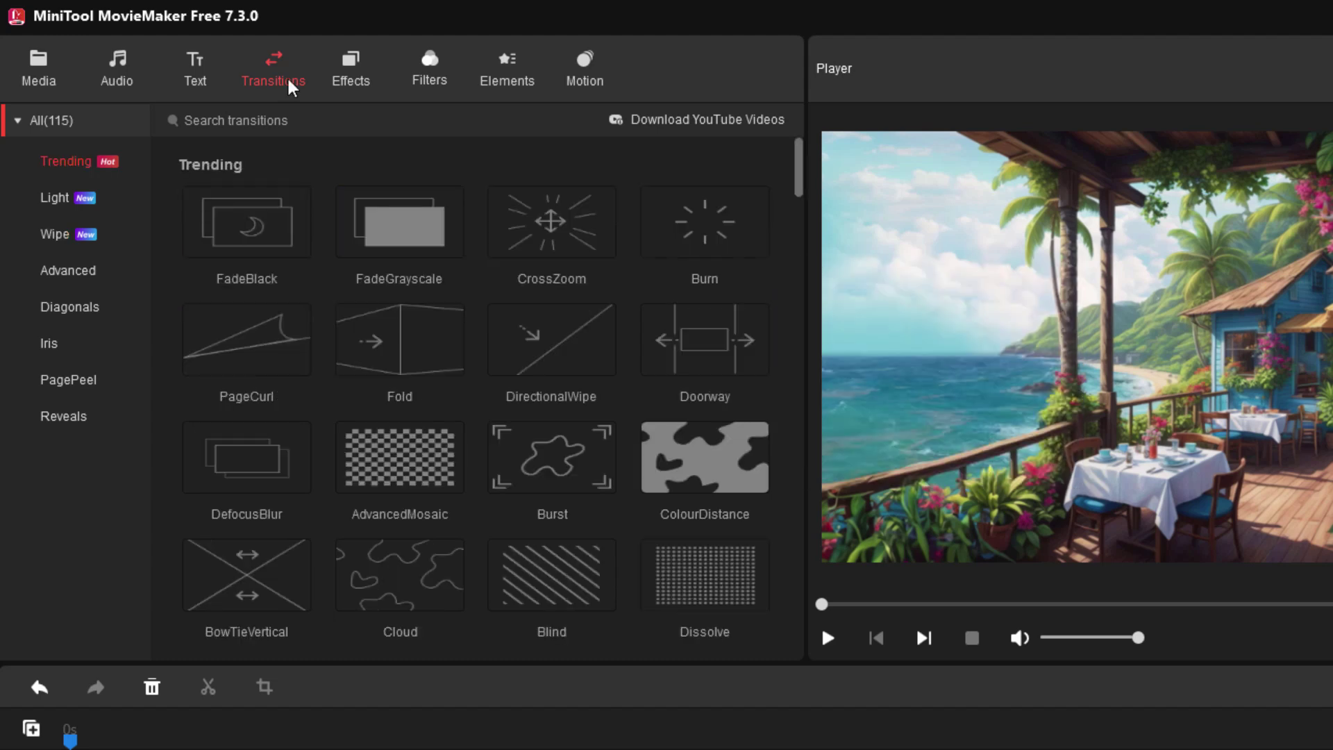
click(352, 70)
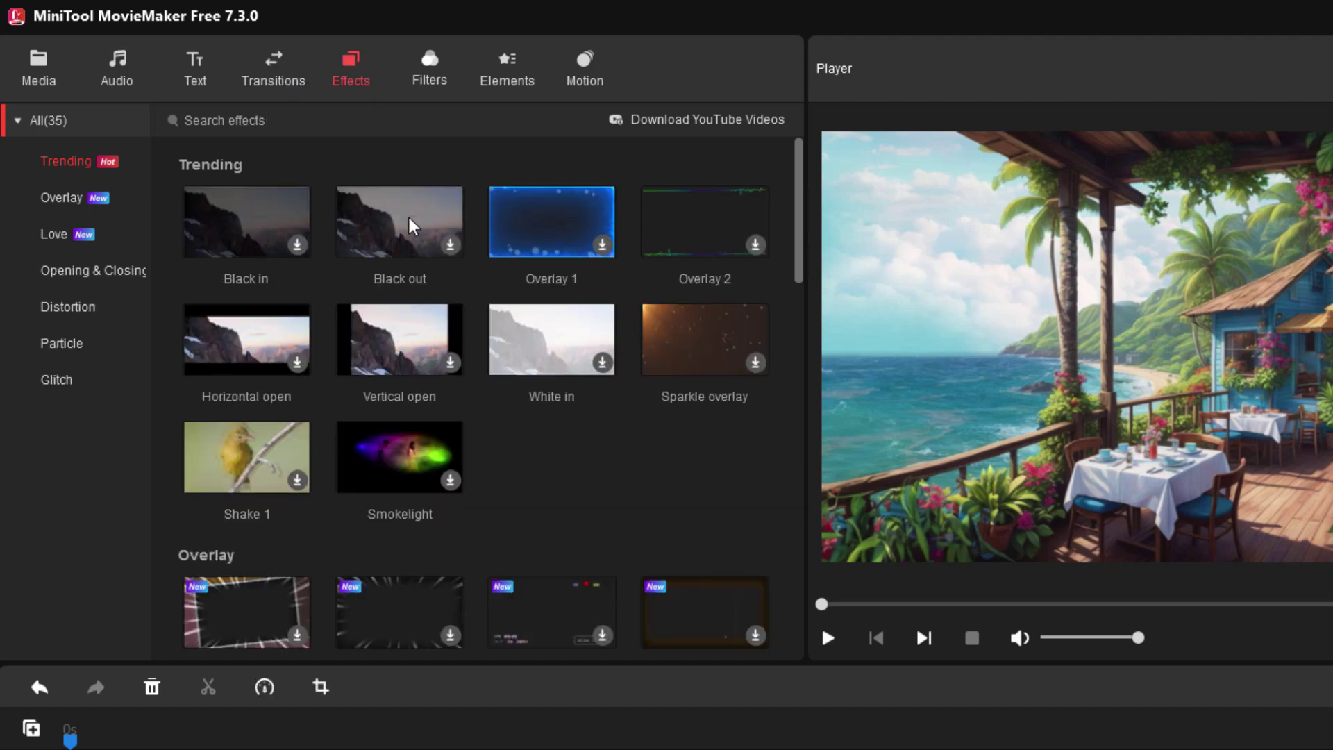
click(451, 245)
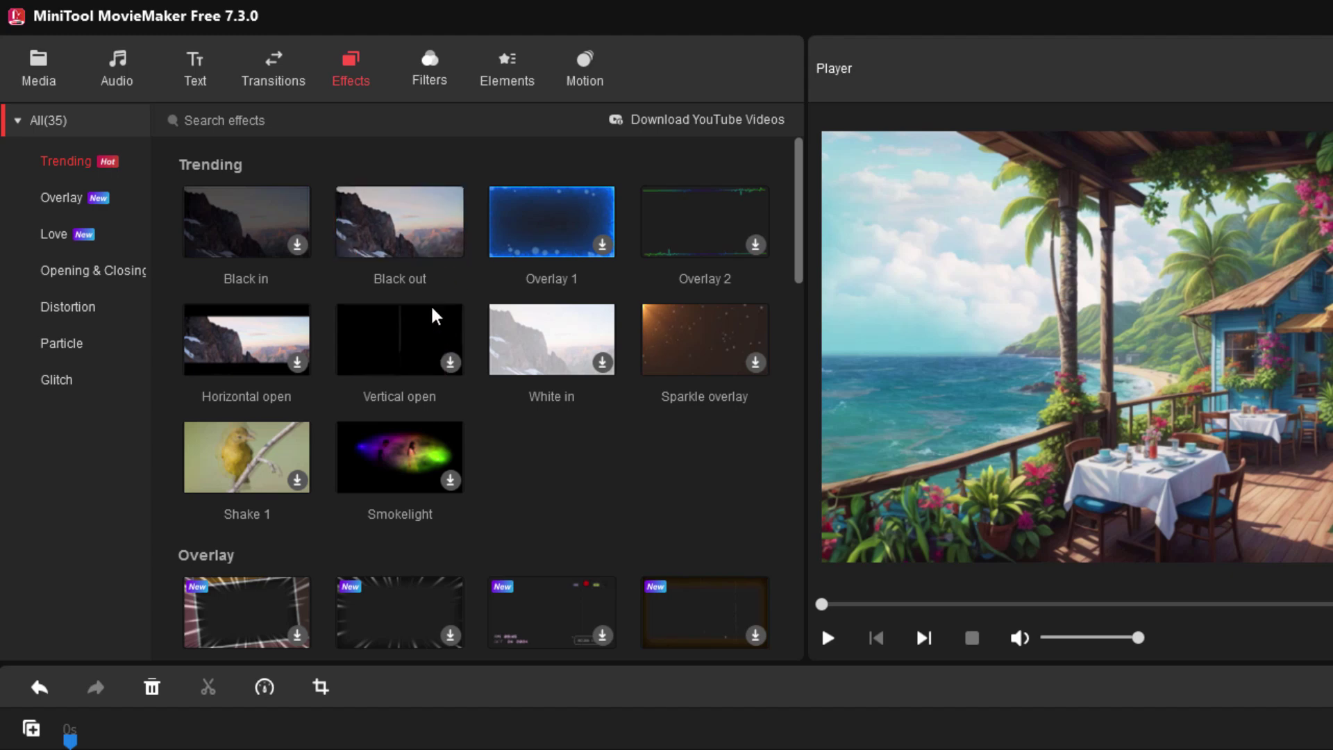
mouse_move(406, 226)
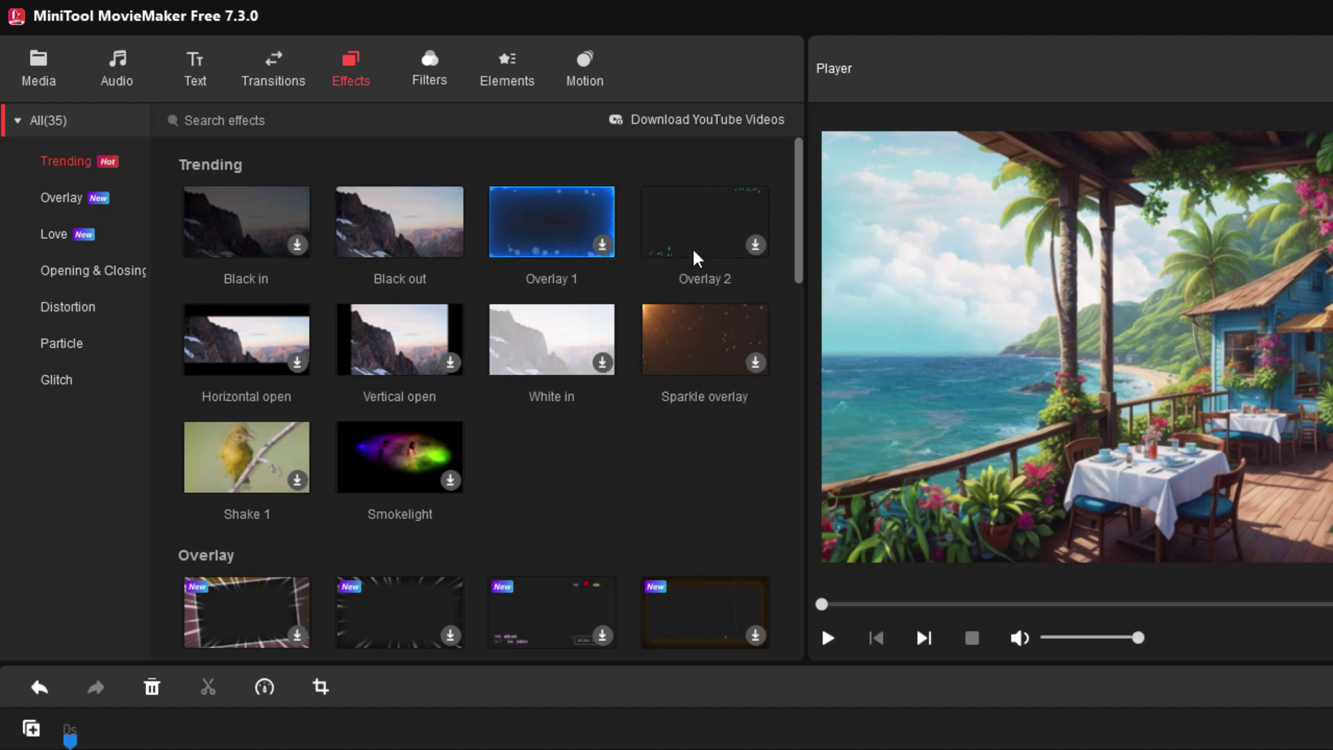
Scroll through the Overlay and Love effects, previewing several of them
scroll(624, 481, down, 4)
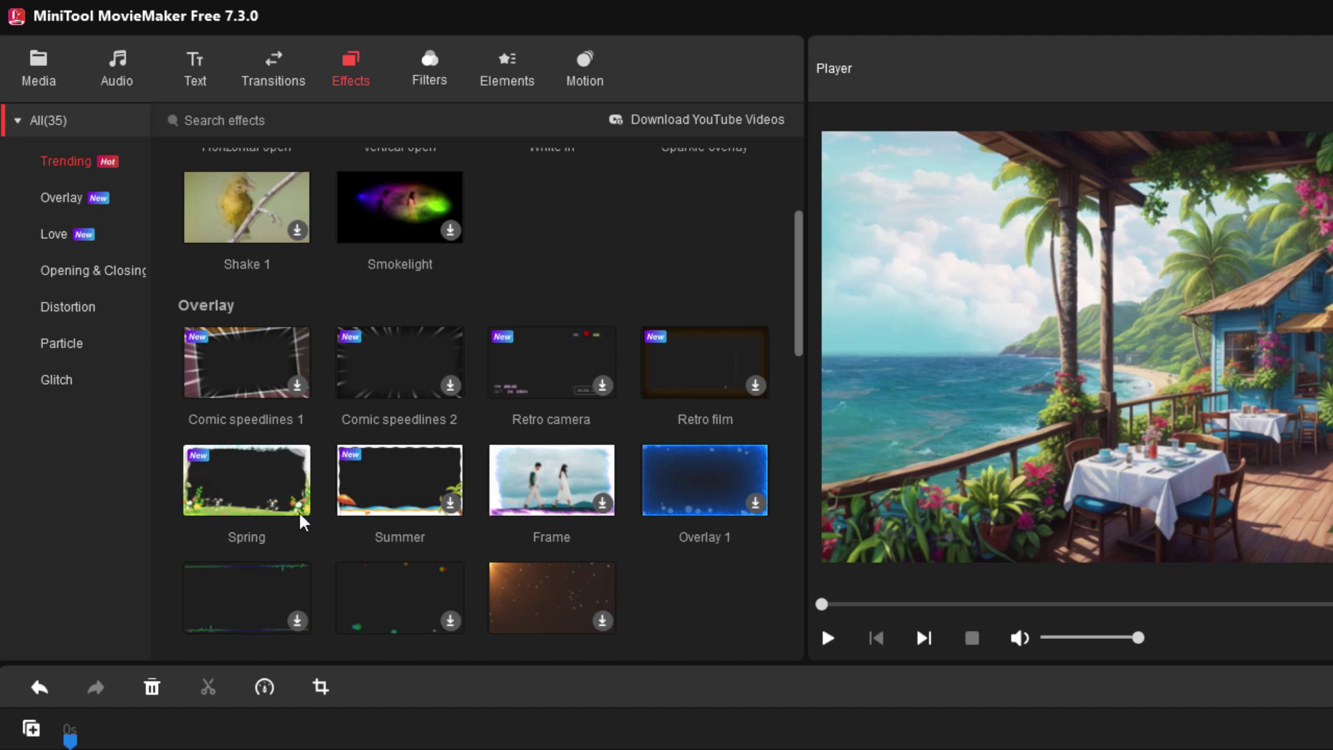
mouse_move(246, 490)
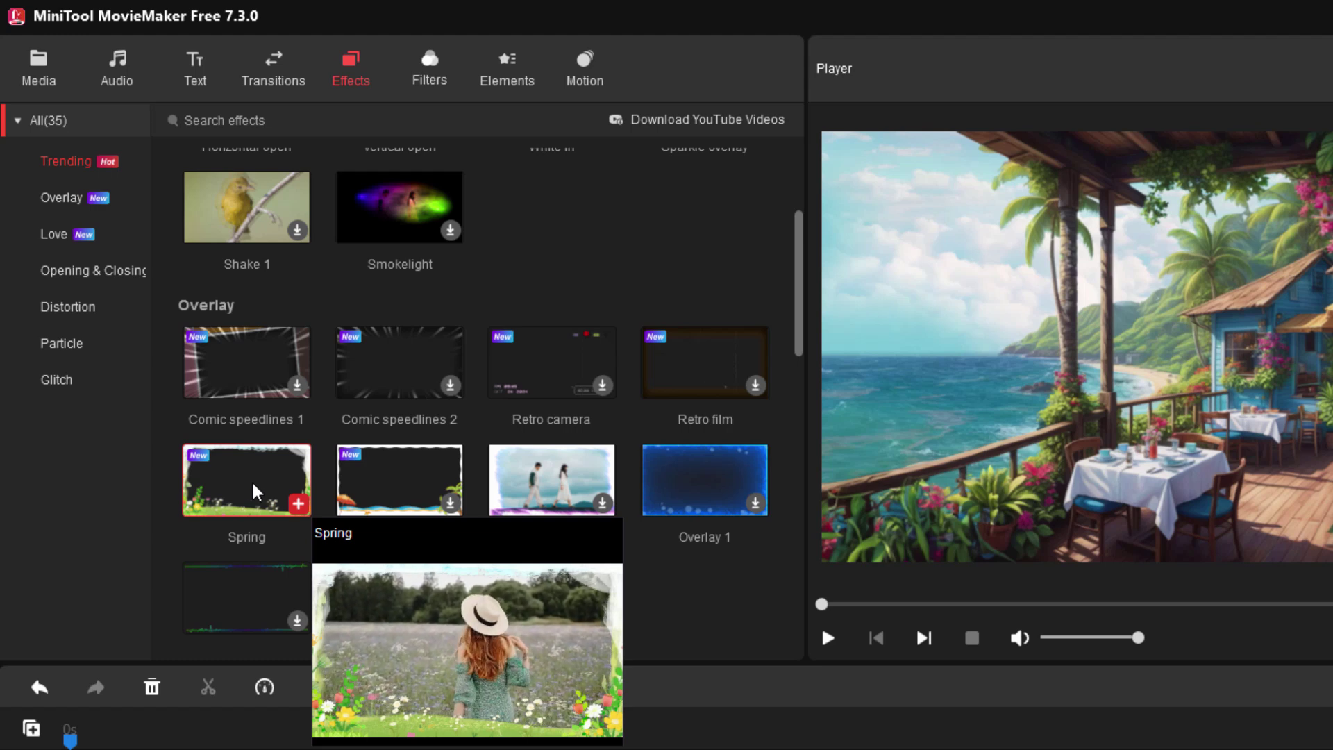
scroll(251, 503, down, 5)
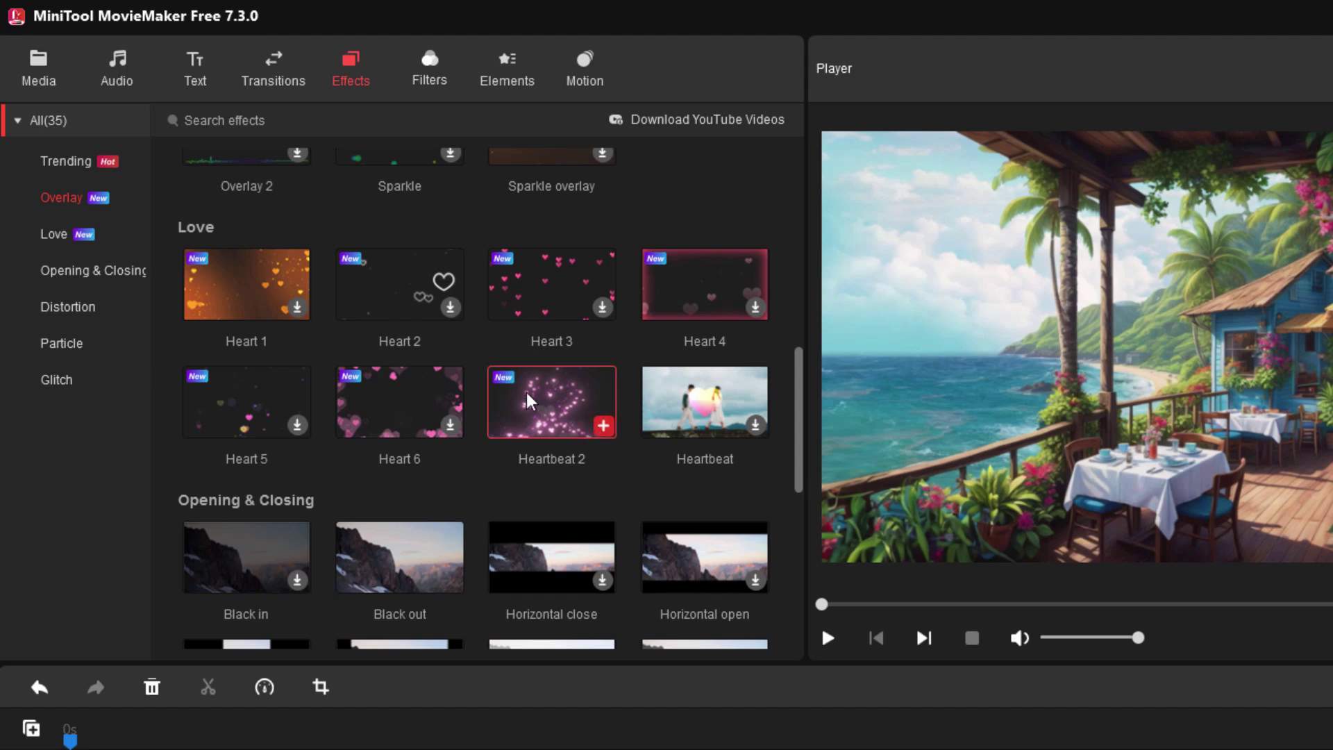
mouse_move(527, 401)
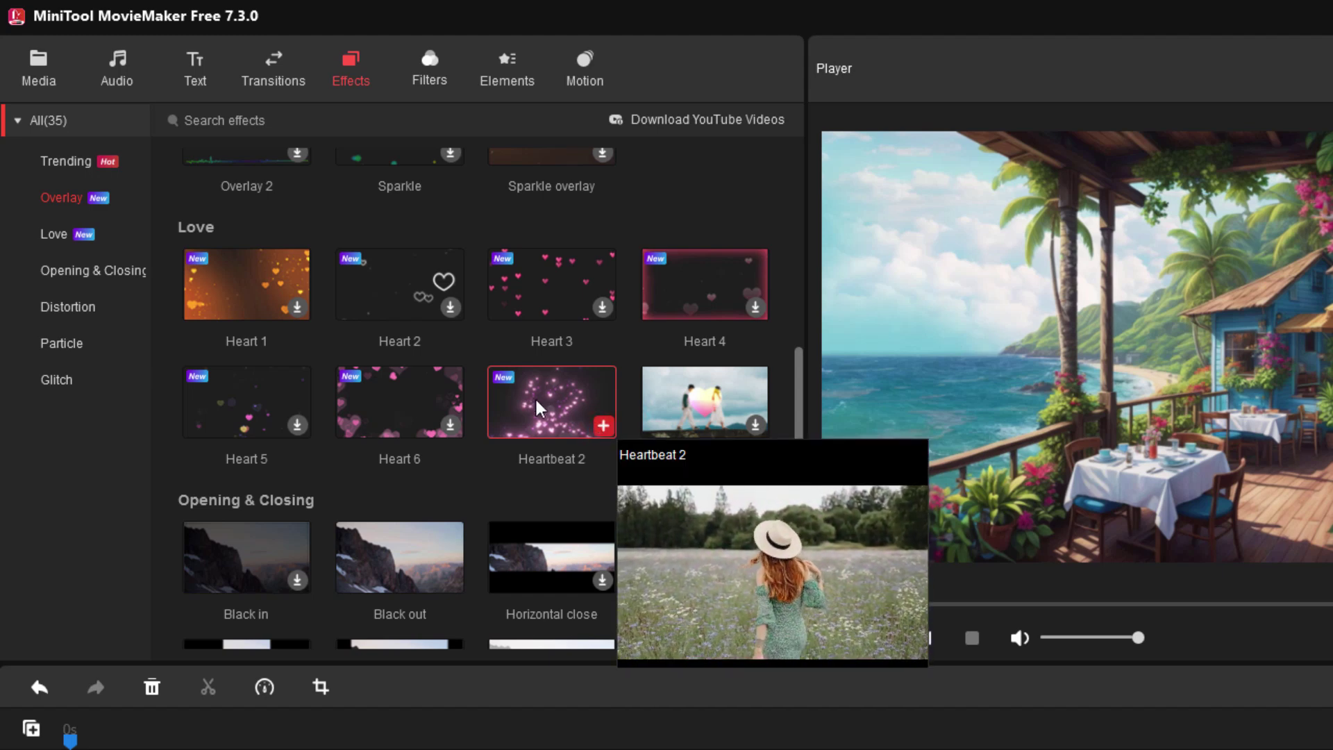
scroll(543, 149, up, 5)
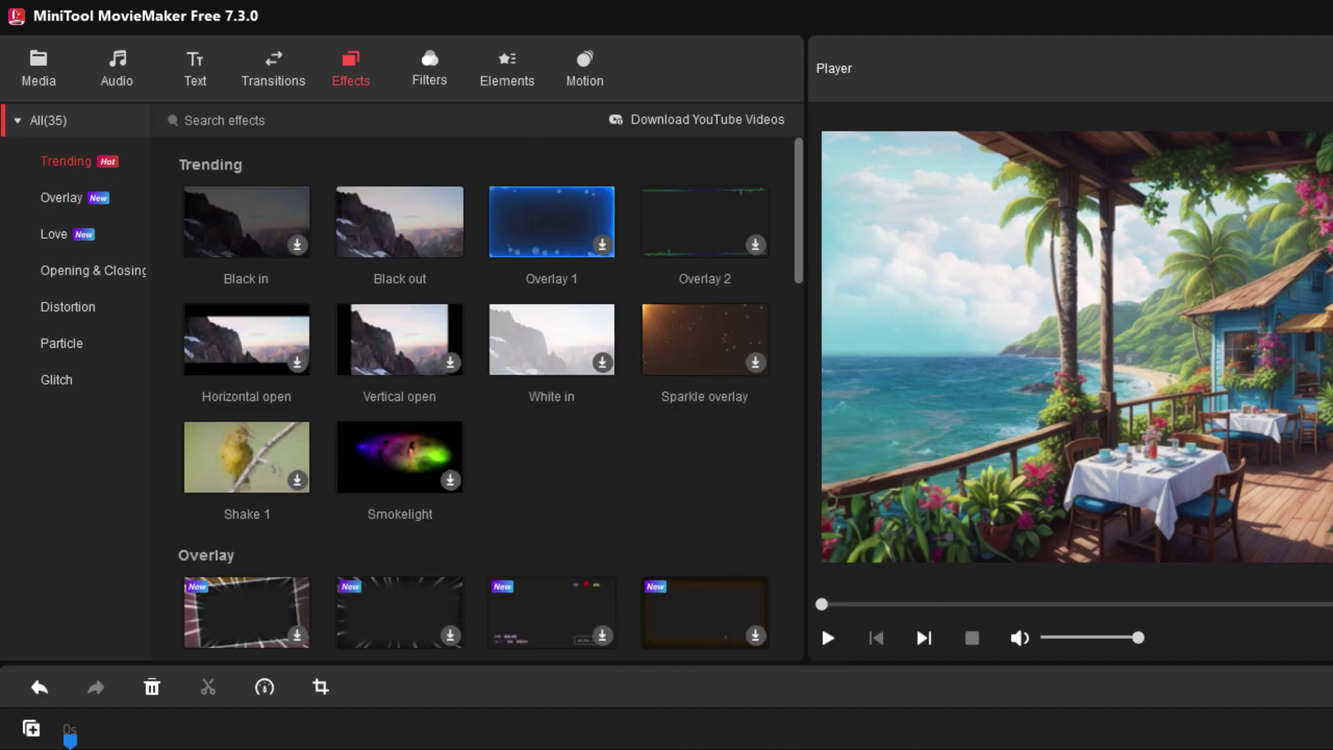
Open the Filters library, scroll to the LUT group, and download the Balanced filter
click(435, 71)
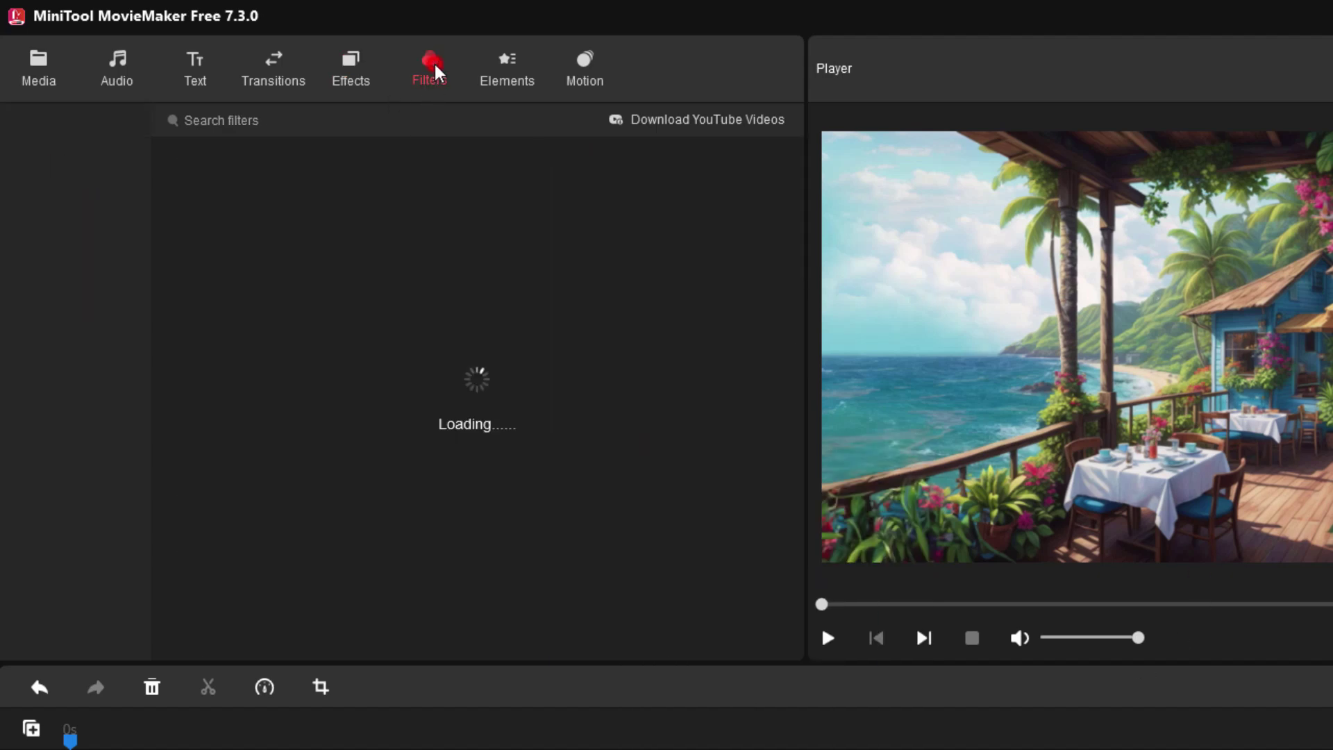
mouse_move(410, 336)
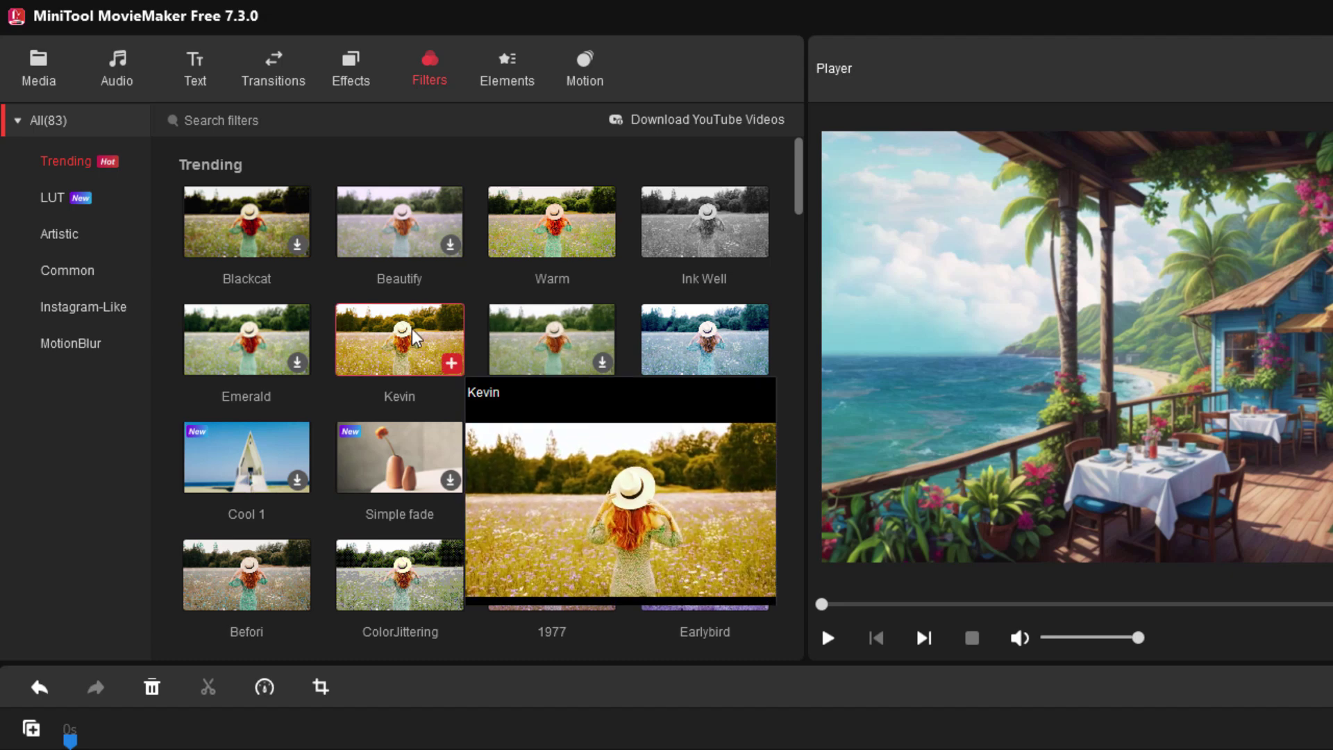
scroll(673, 320, down, 5)
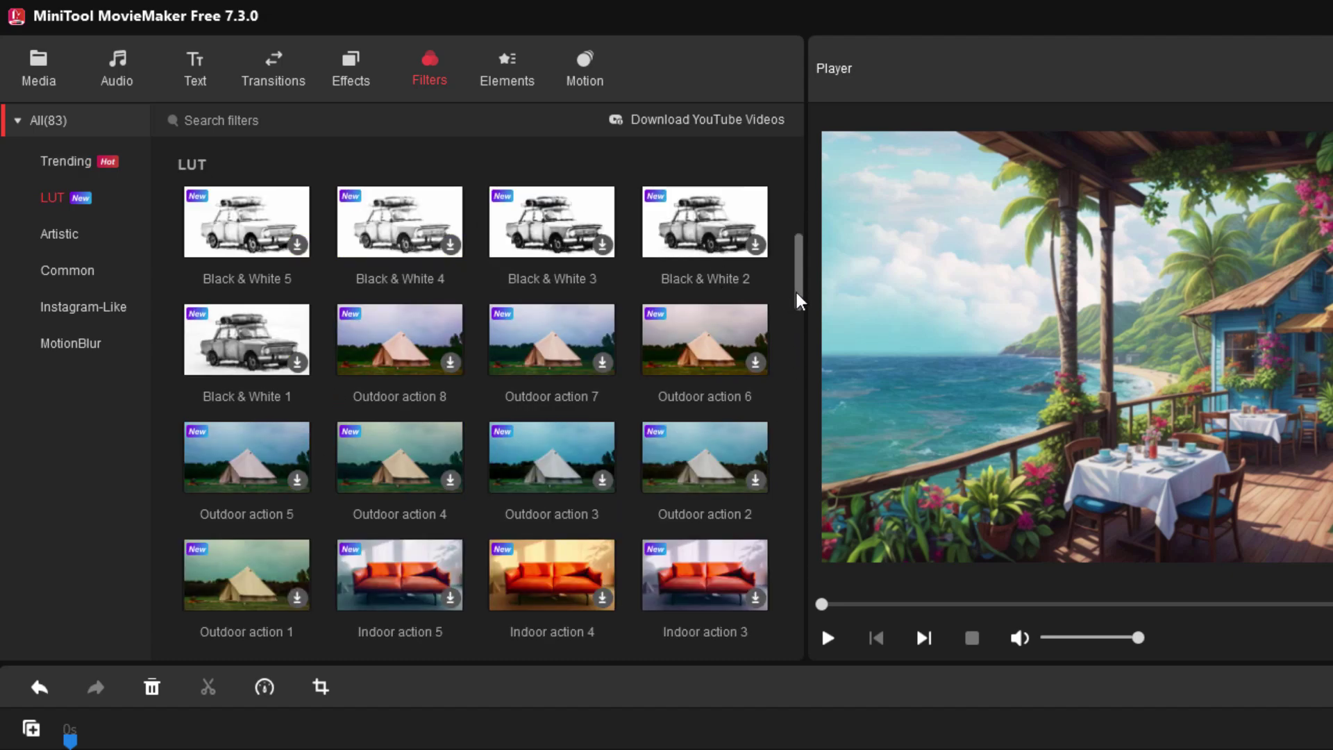
mouse_move(797, 304)
mouse_down()
mouse_move(796, 372)
mouse_move(797, 295)
mouse_move(797, 326)
mouse_up()
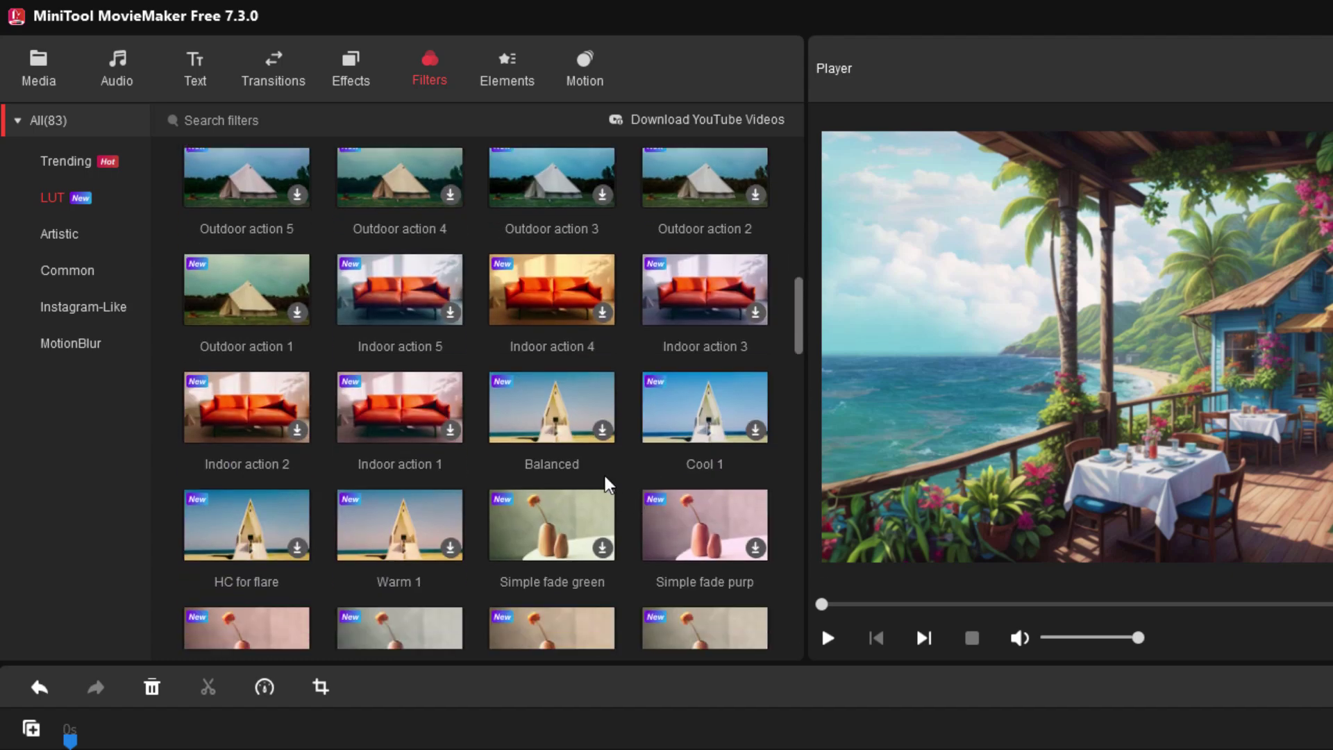
click(602, 430)
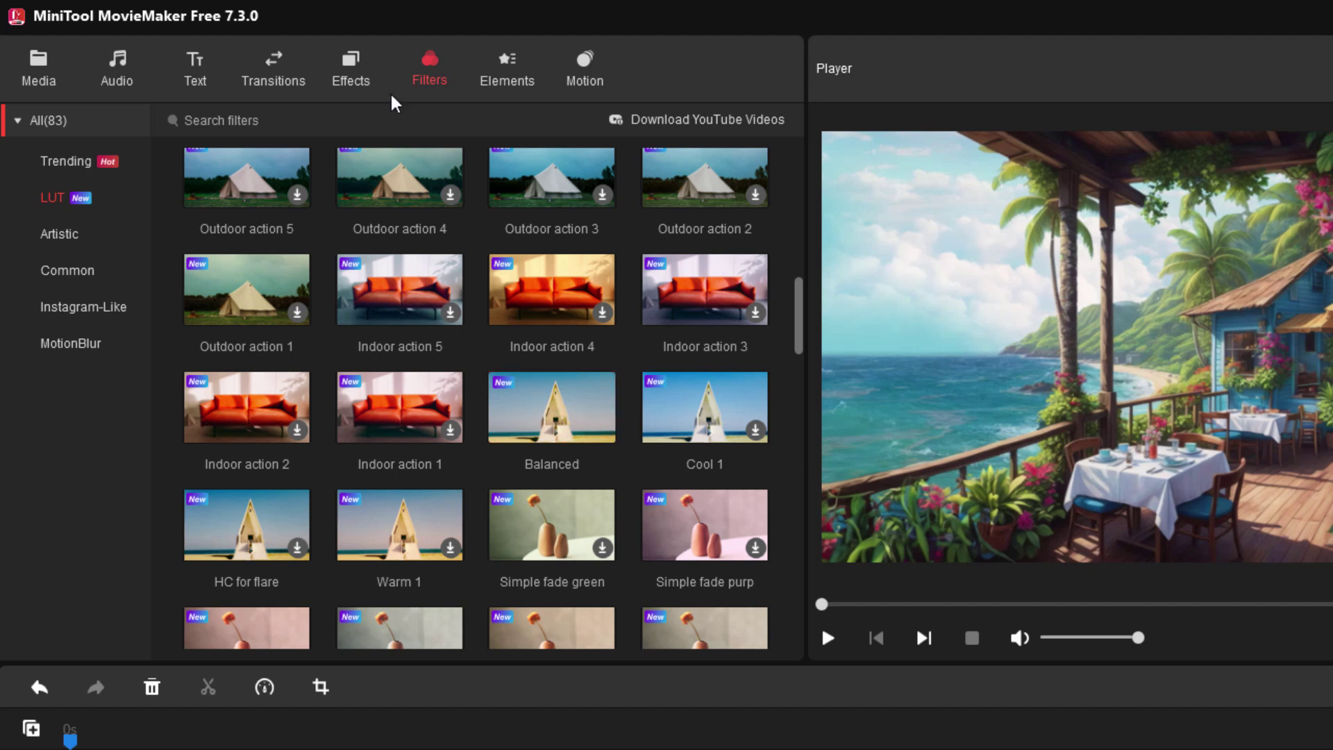
Open the Text library and download the Caption26 template
click(197, 67)
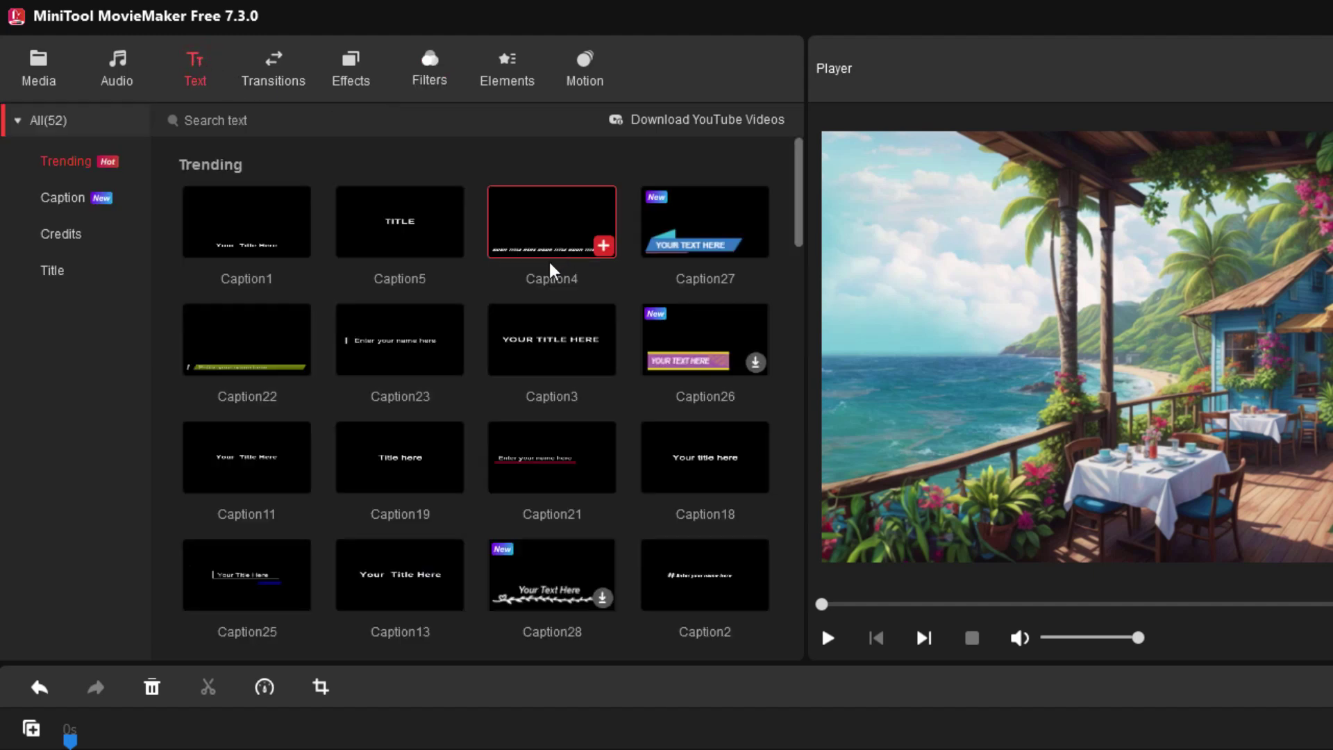
mouse_move(539, 231)
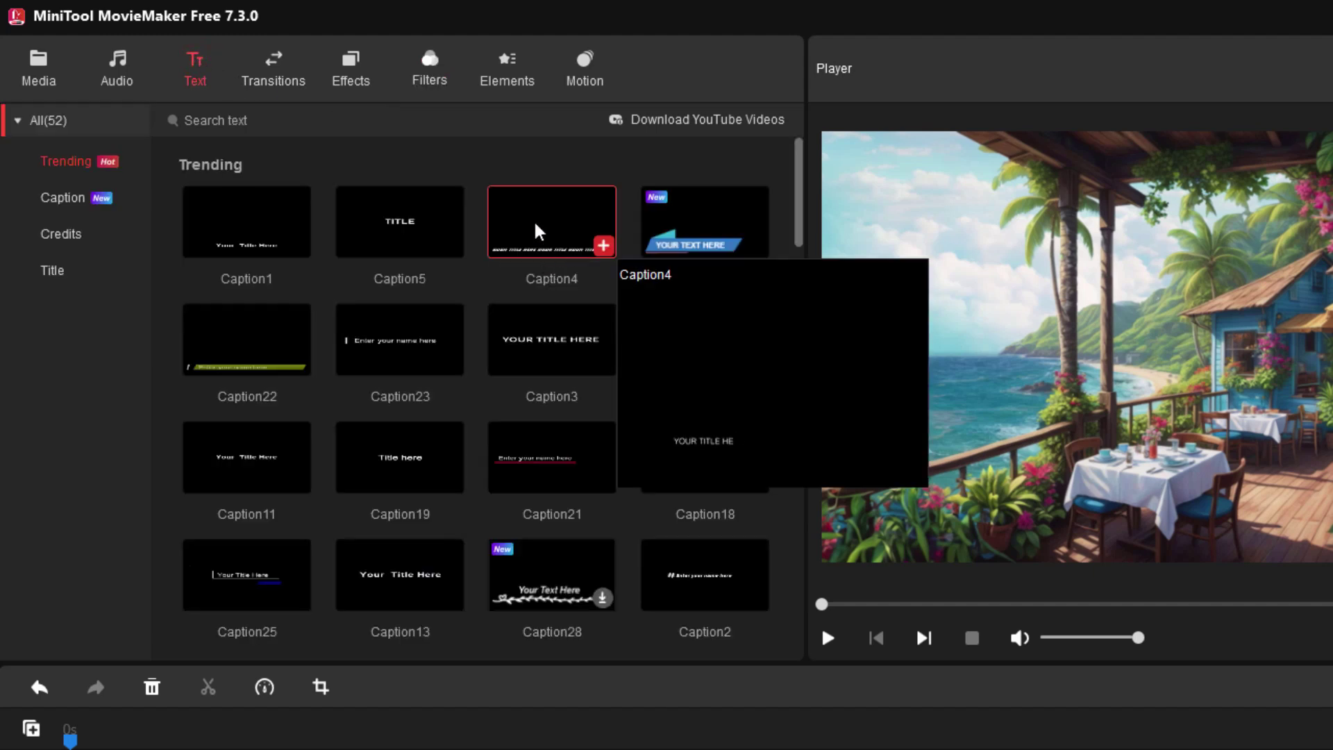
mouse_move(692, 232)
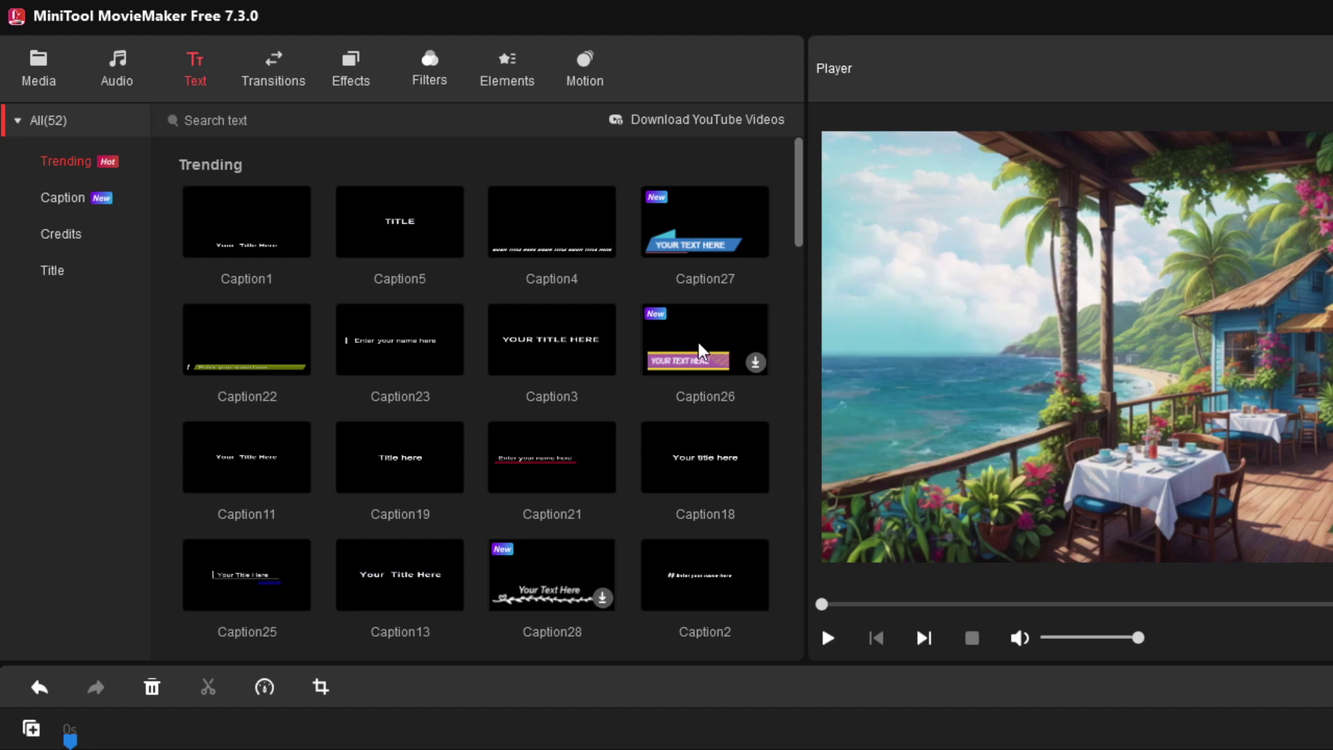
click(701, 363)
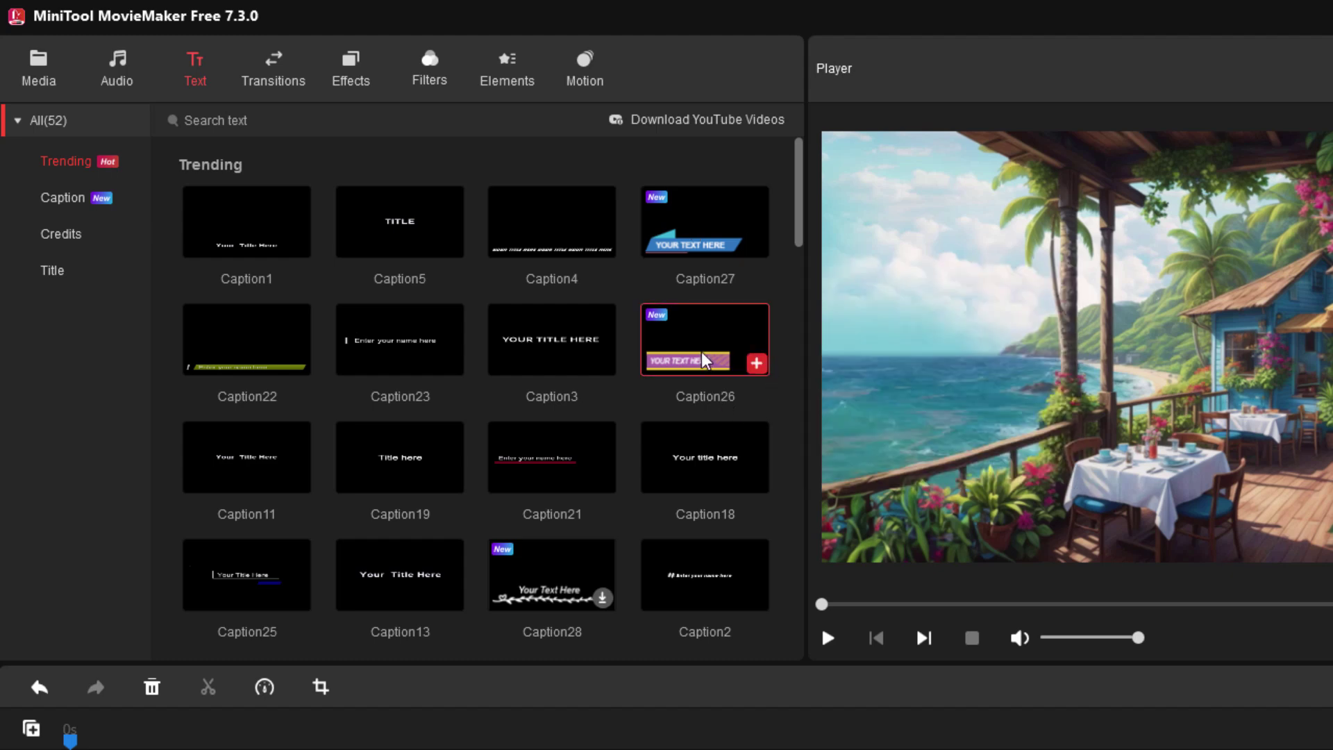
mouse_move(703, 359)
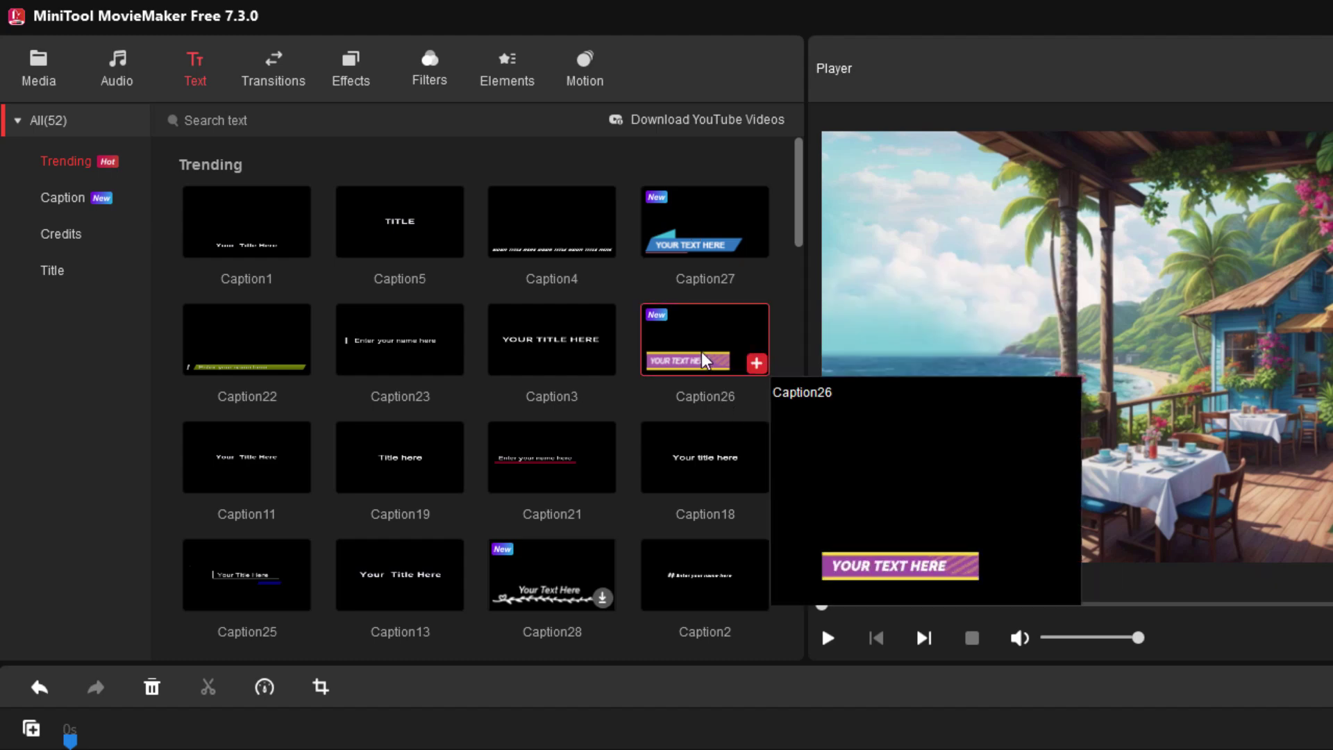
Scroll down through the Caption section and back up to Trending
scroll(623, 457, down, 5)
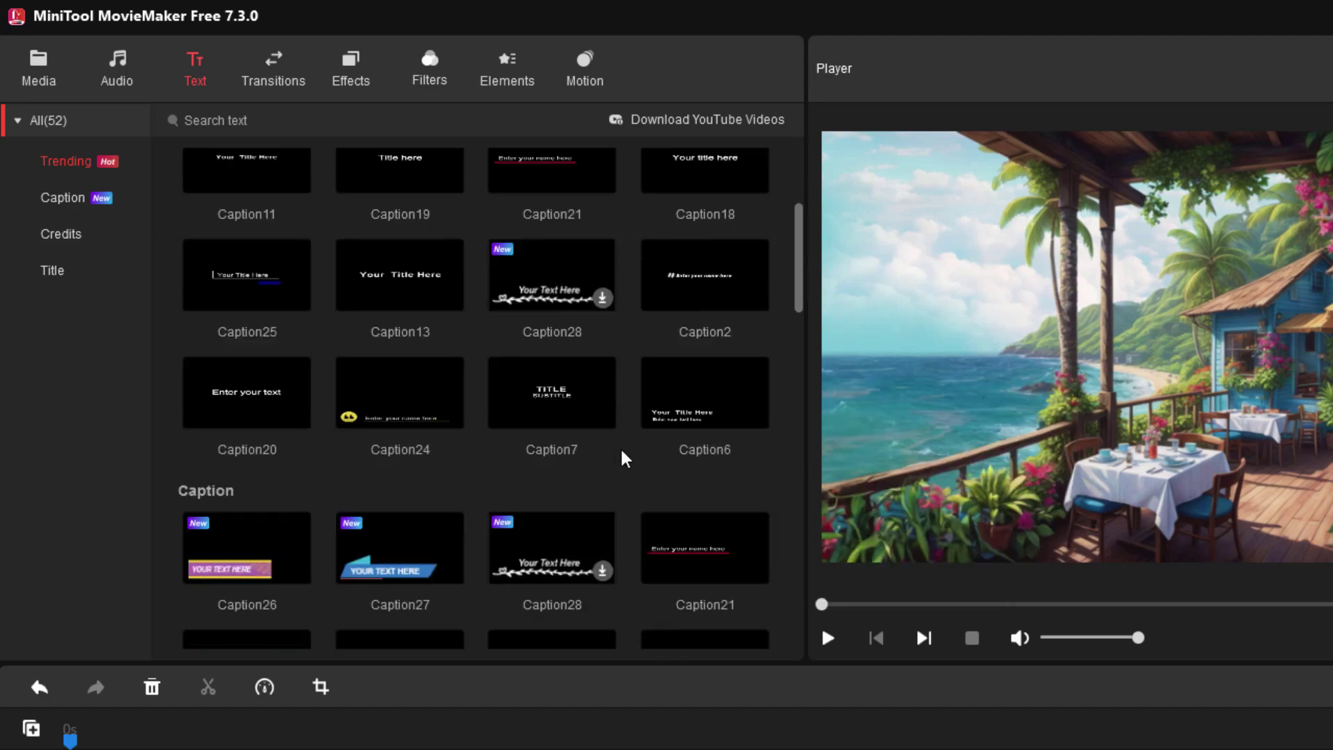
scroll(623, 457, down, 10)
scroll(544, 432, up, 2)
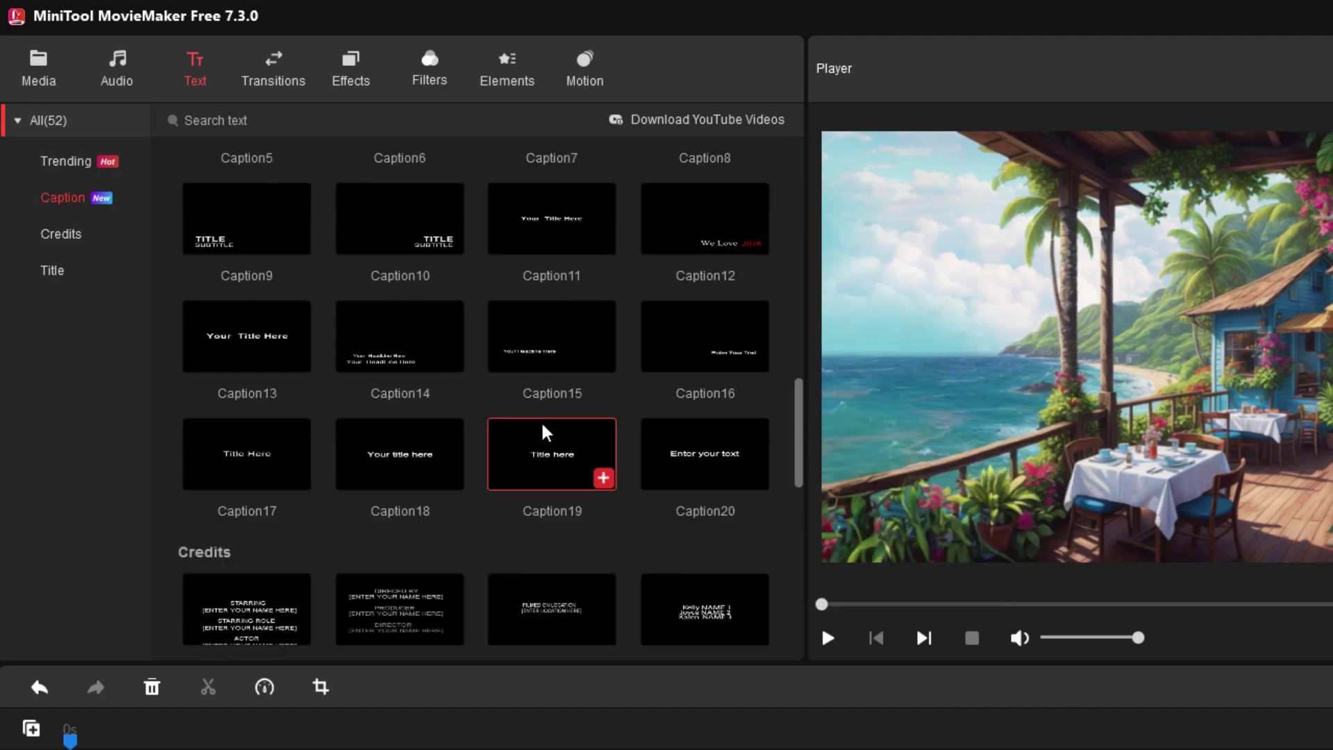
scroll(544, 431, up, 12)
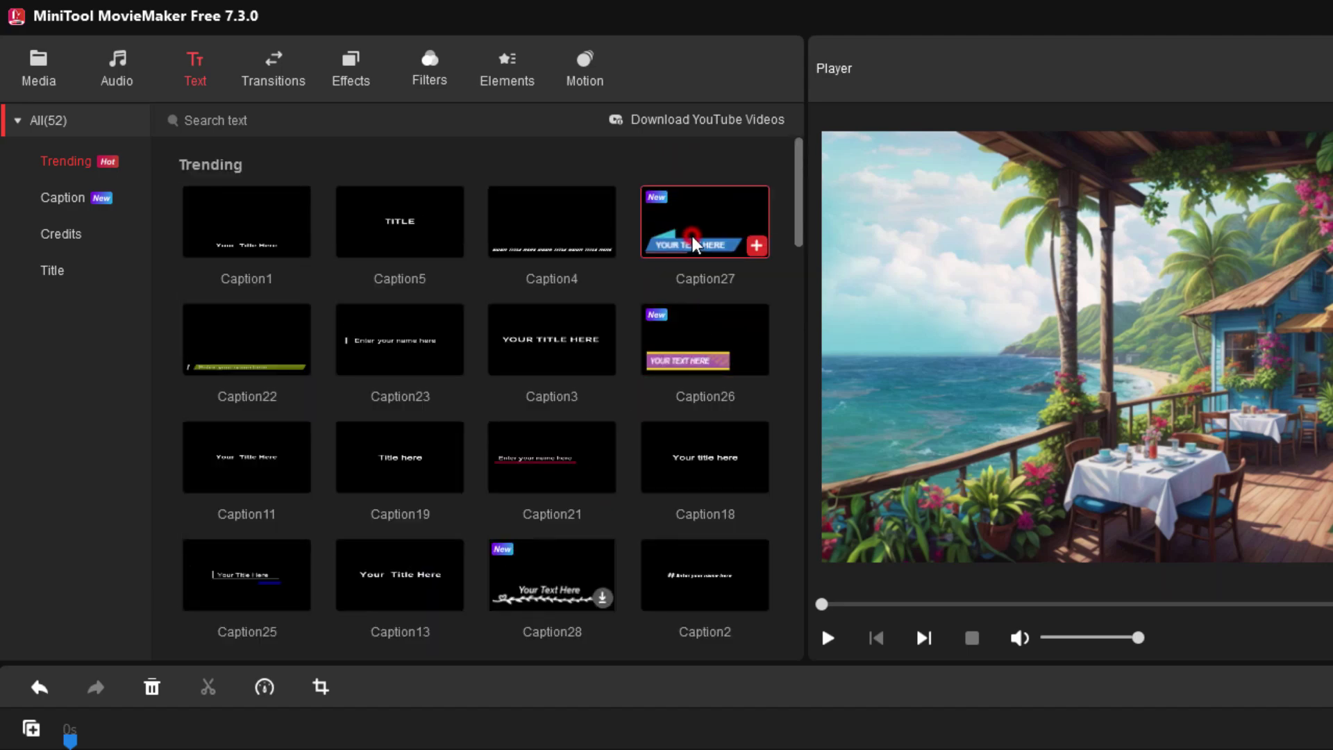
Add the Caption27 banner to Track1, positioned at 0 s
click(756, 245)
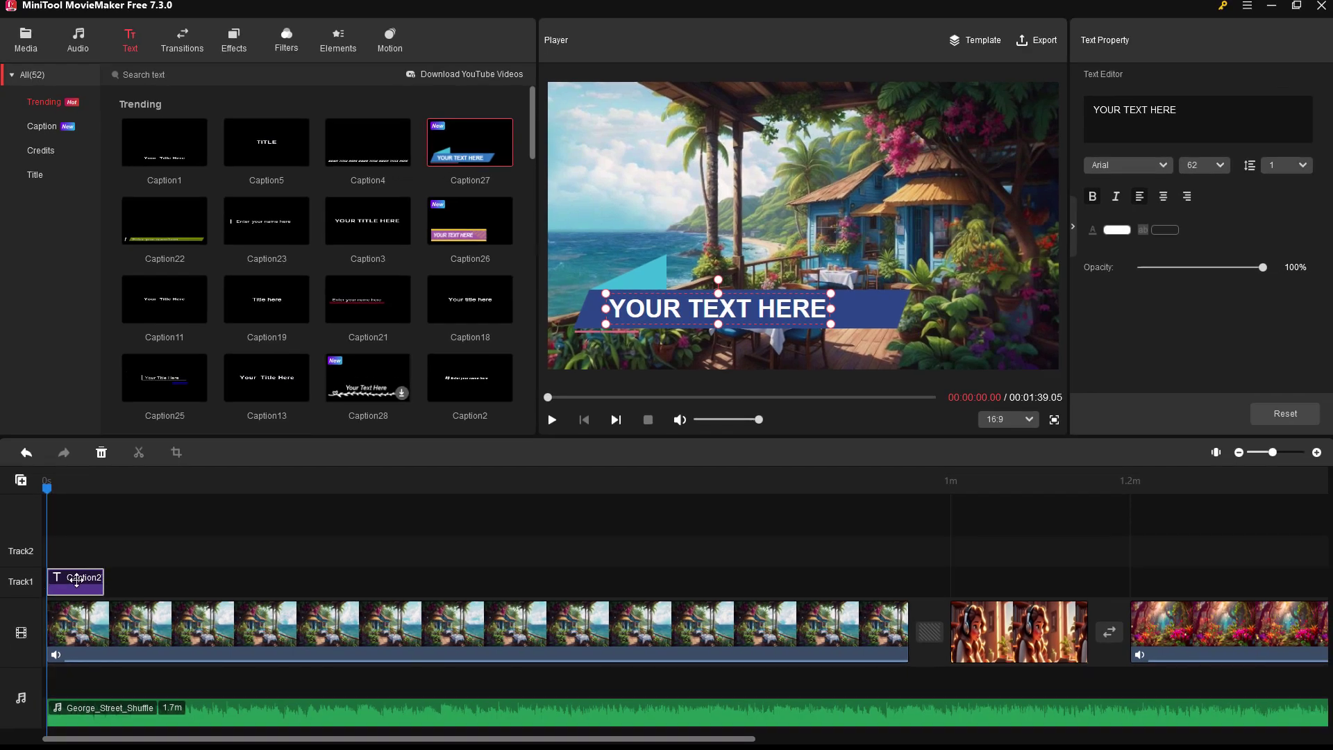
drag(83, 586, 499, 584)
drag(400, 579, 69, 588)
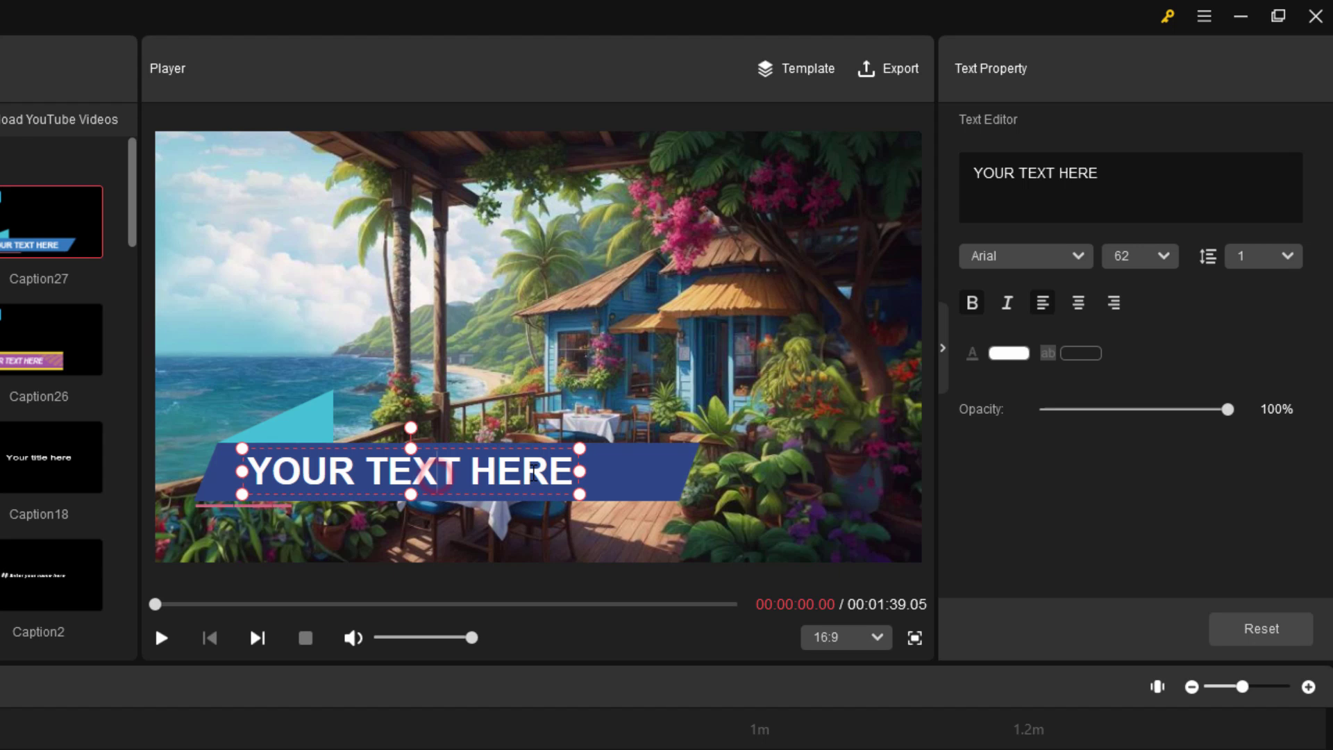
Replace the placeholder caption text with 'Day Dreaming'
drag(573, 472, 286, 468)
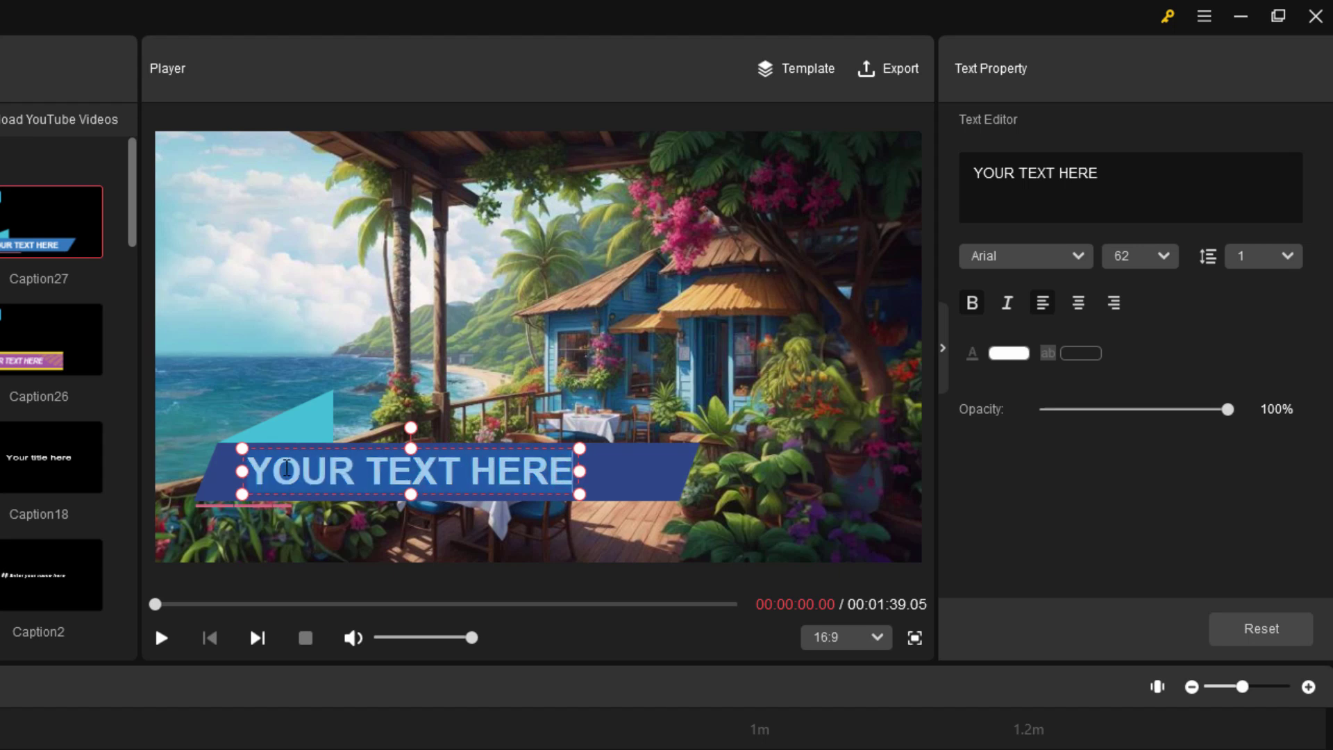
key(BackSpace)
text(Day Dream)
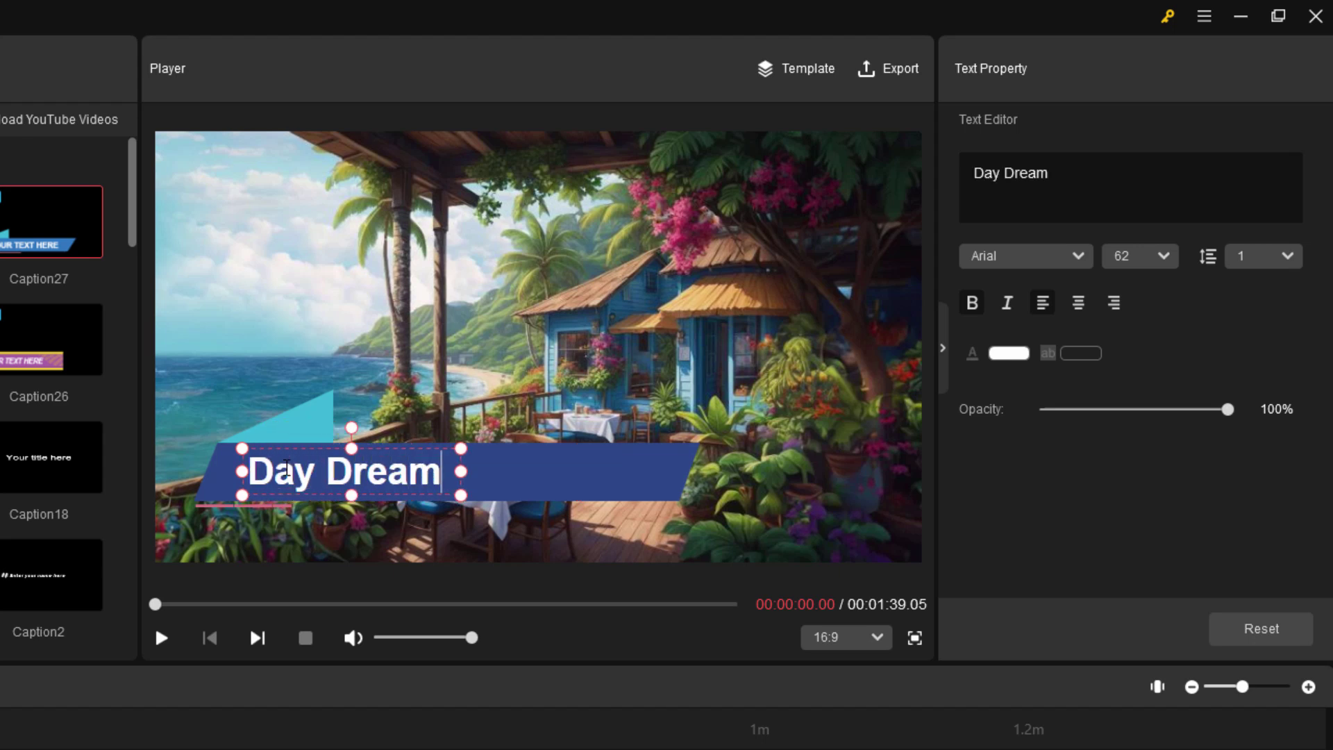
text(ing)
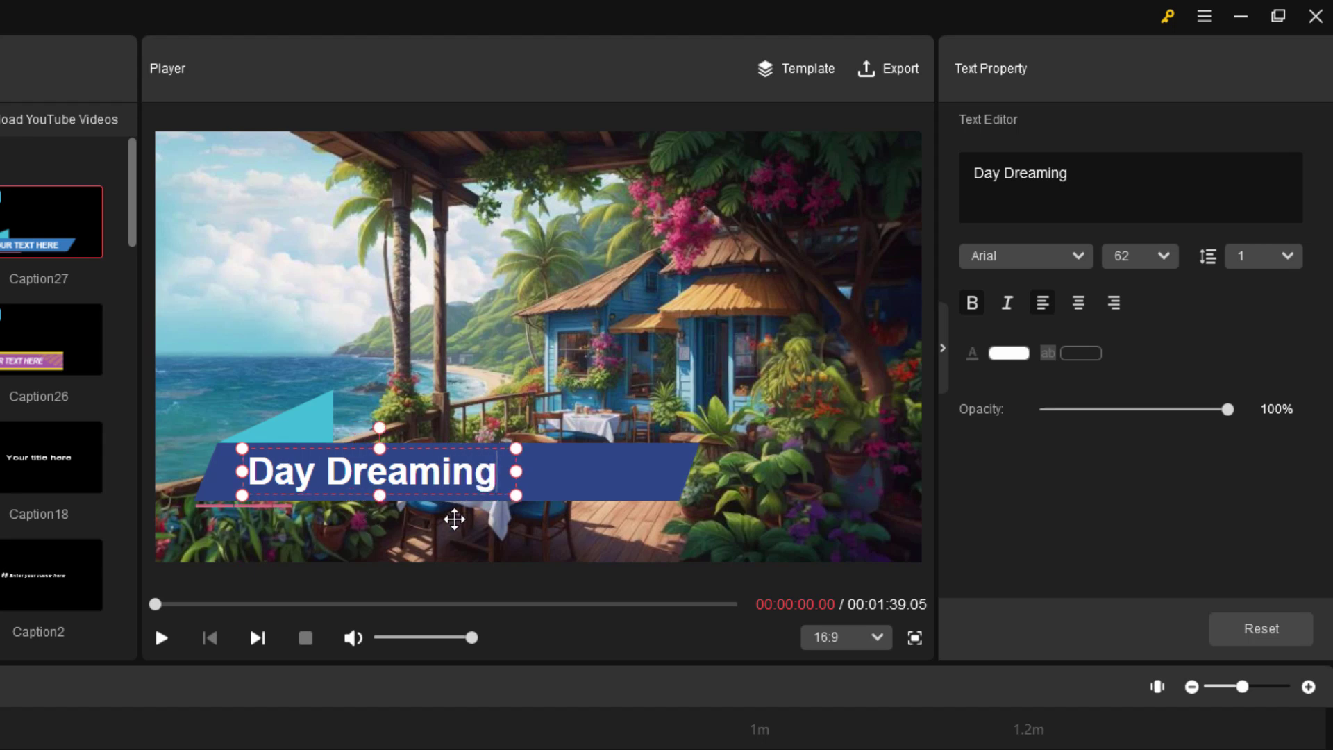
Select the caption text and change its font to CakeCafe
click(1007, 183)
drag(973, 175, 1073, 173)
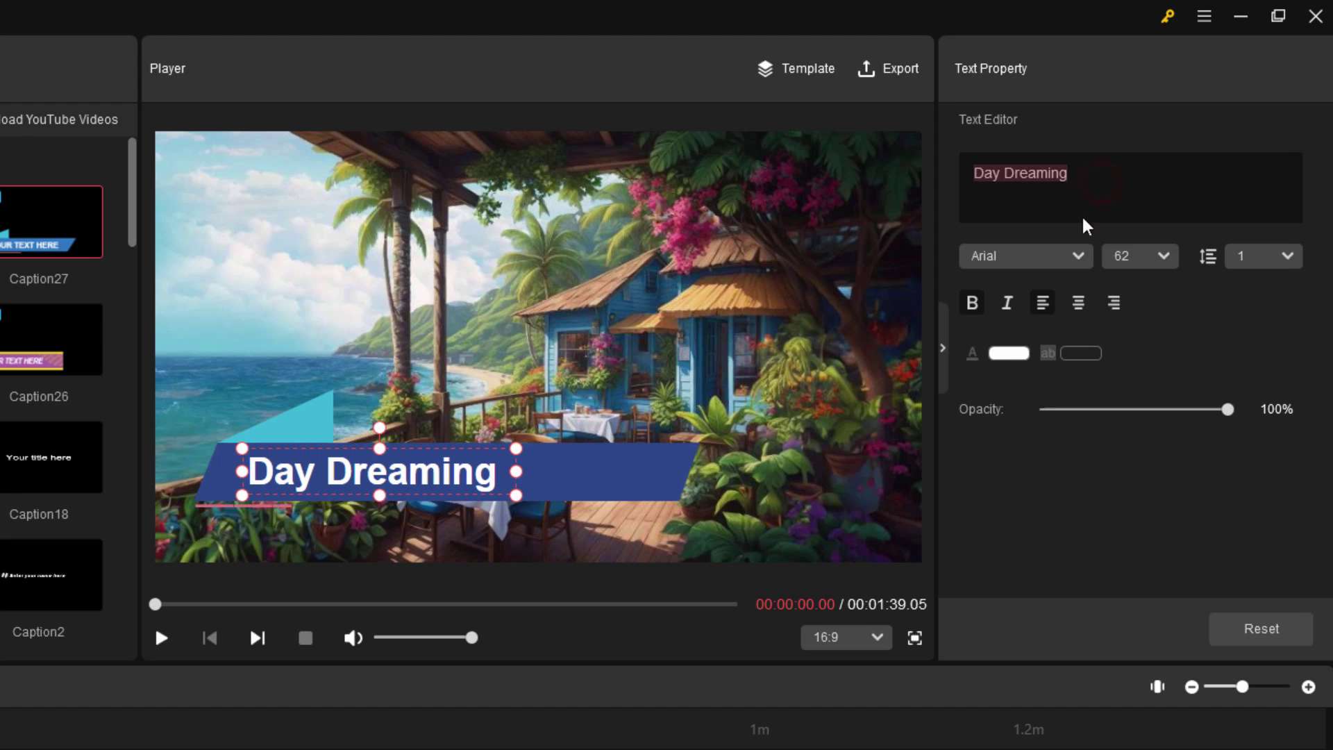
click(1077, 257)
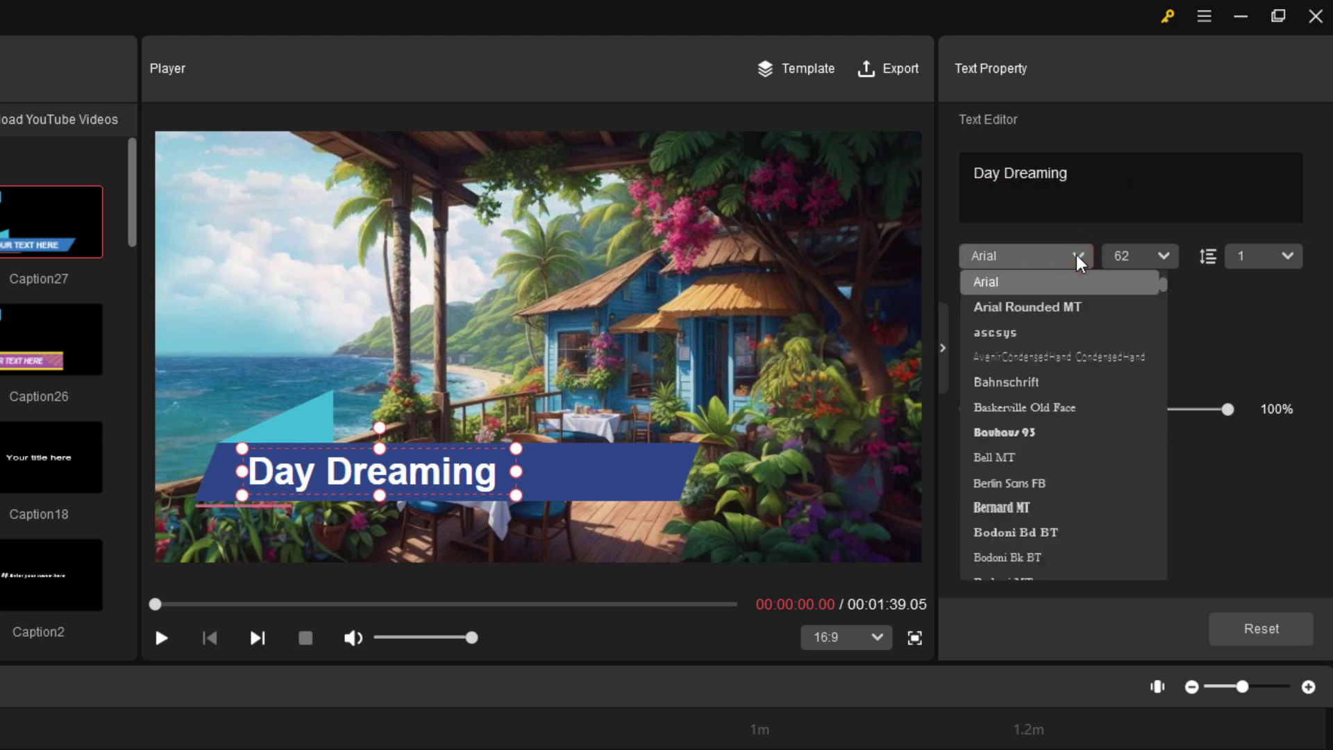
click(1027, 306)
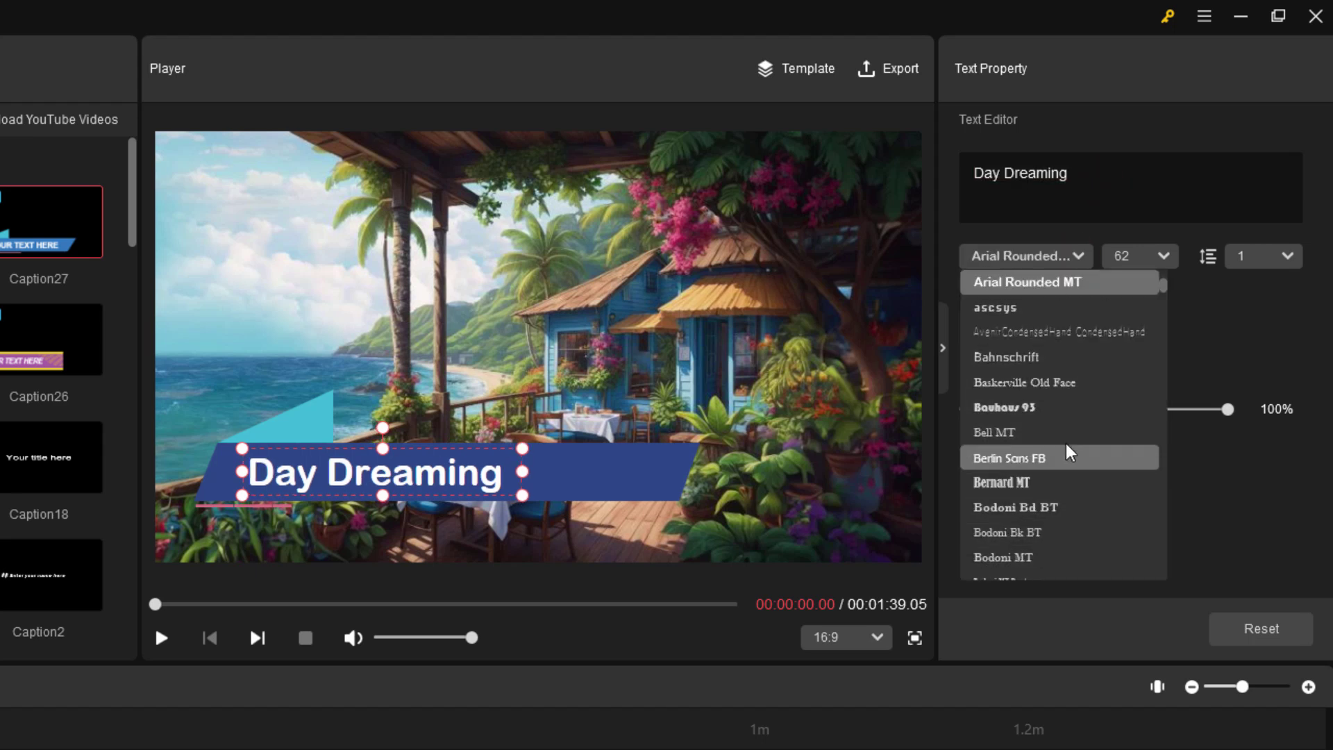
scroll(1055, 416, down, 4)
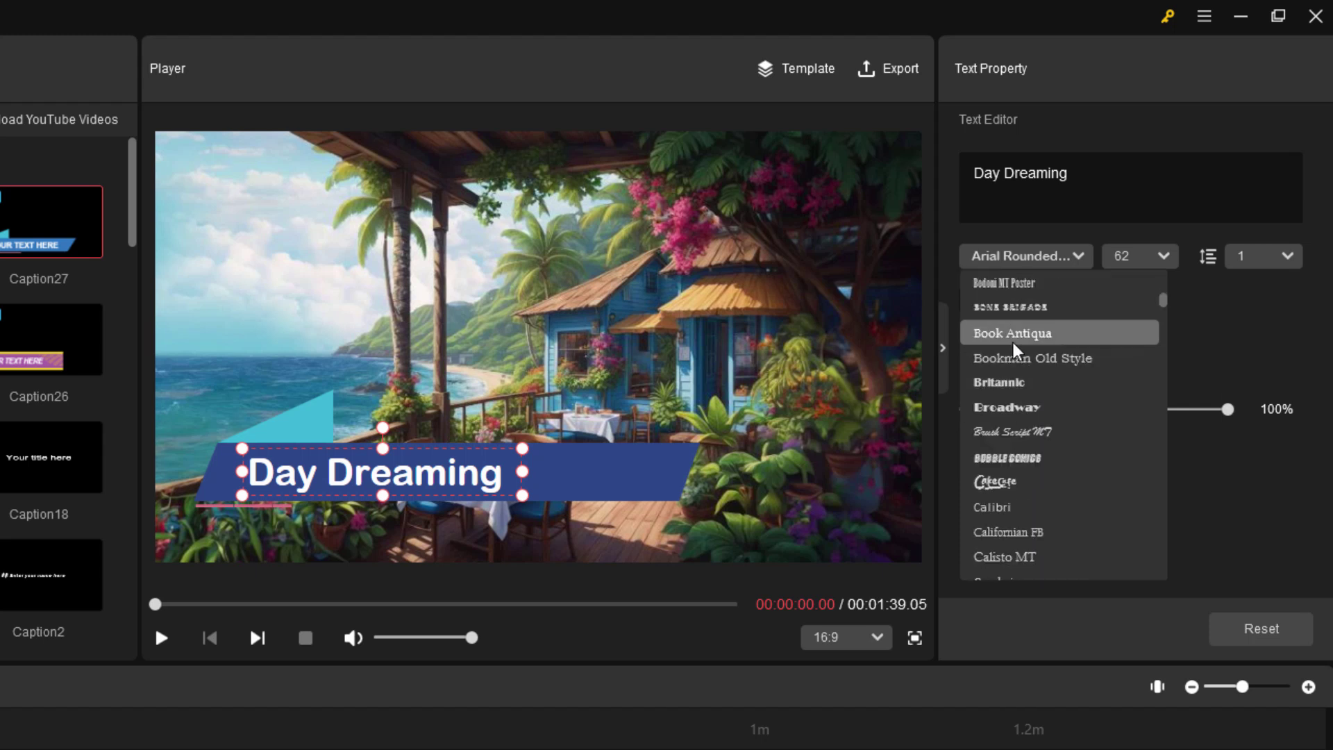
click(999, 481)
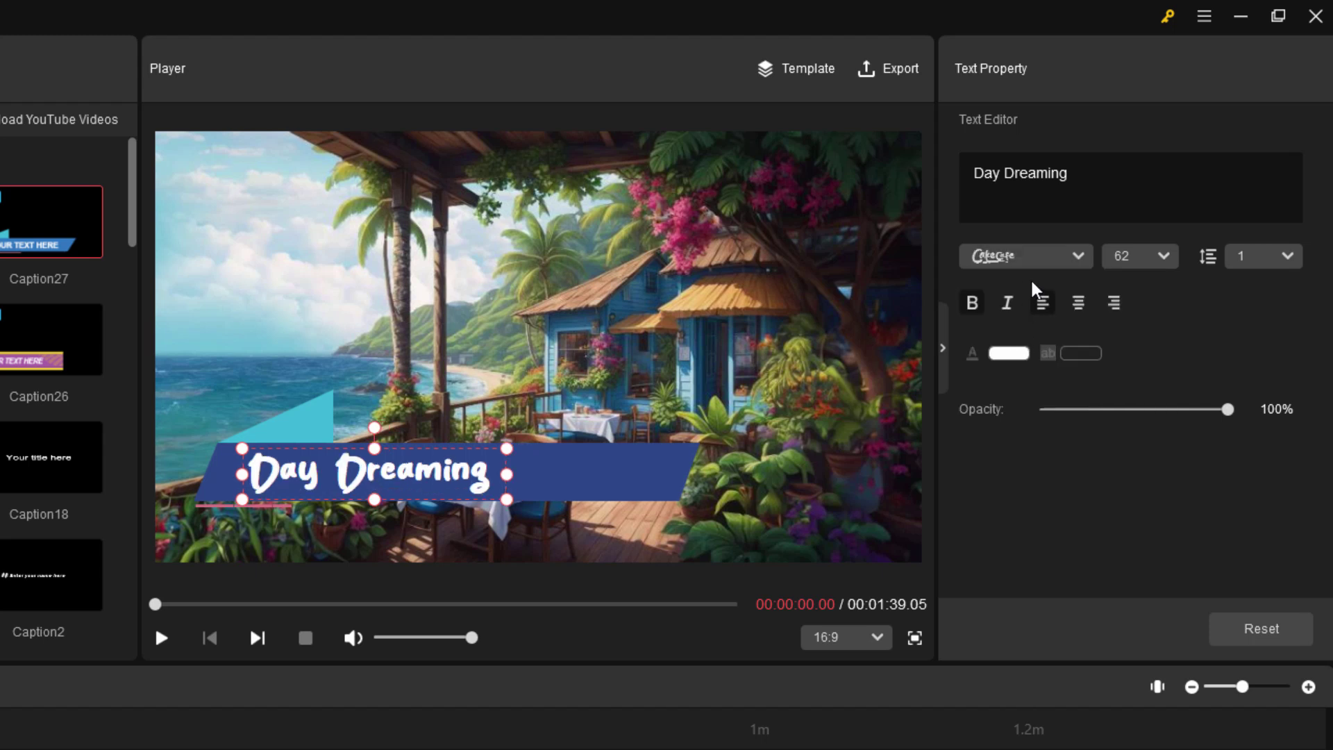
Keep size 62 and line spacing 1, with bold on and italic off
click(1166, 259)
click(1165, 257)
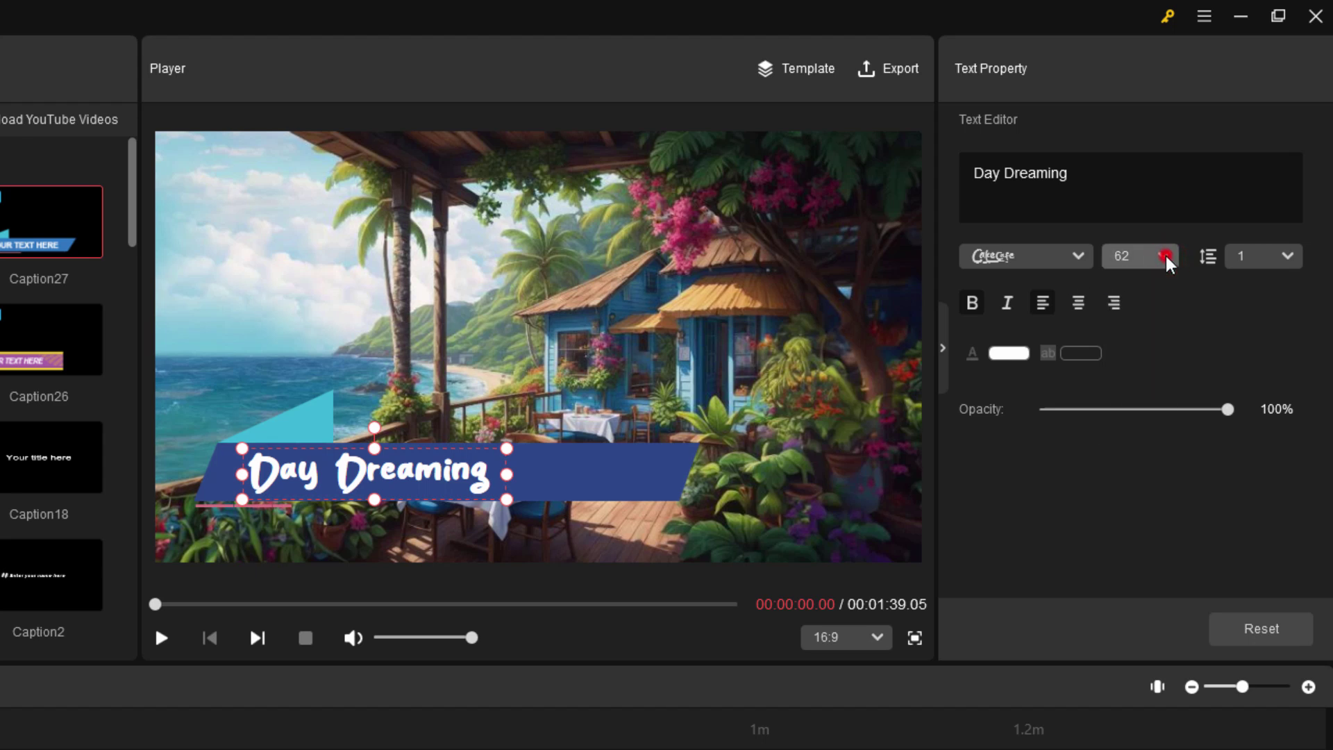
click(1285, 258)
click(1286, 258)
click(972, 303)
click(973, 303)
click(1007, 304)
click(1007, 303)
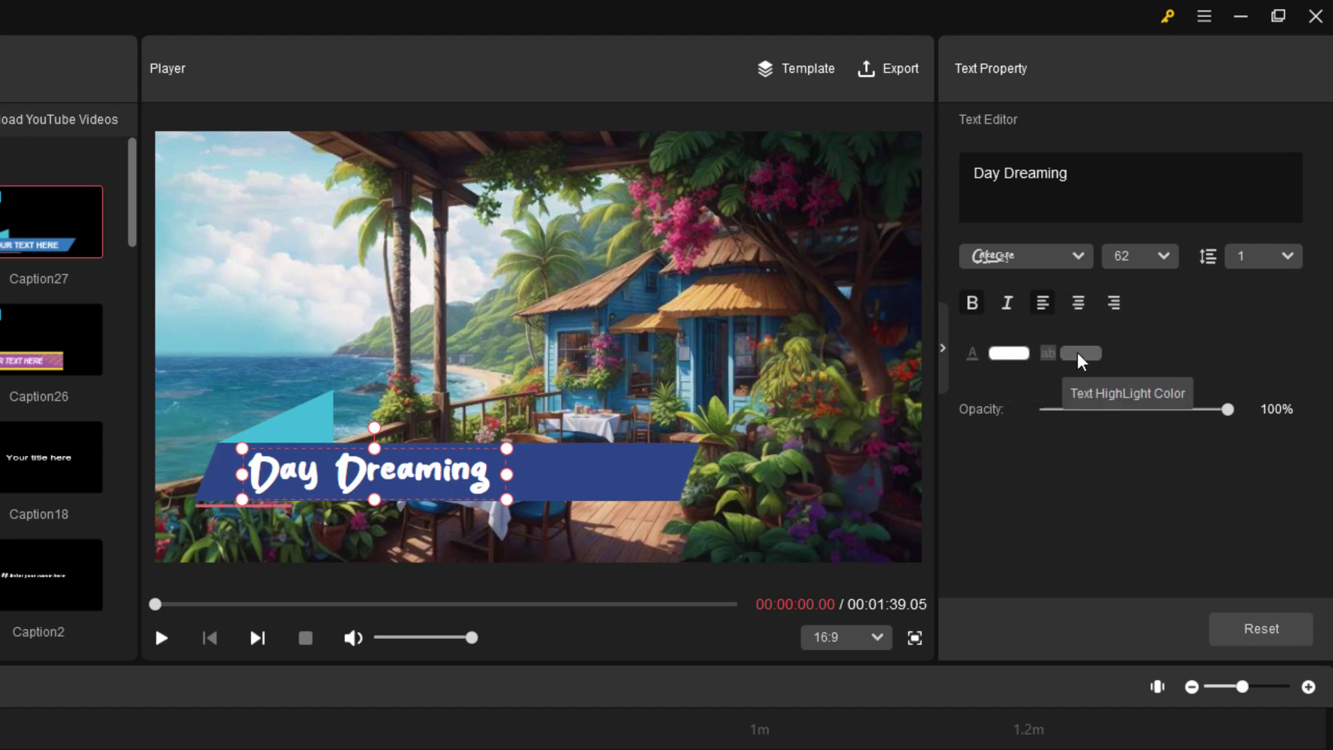
Color the caption text light blue, try then remove a purple background, keep 100% opacity
click(1010, 354)
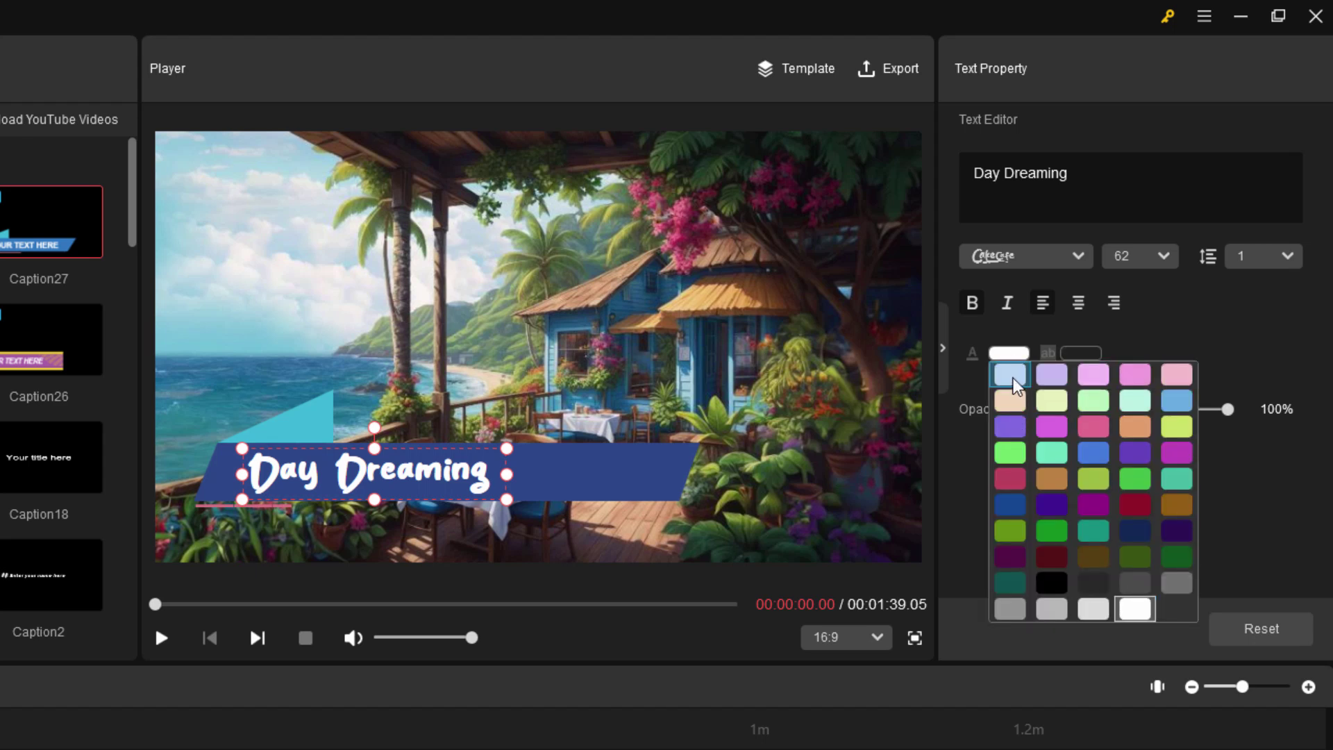
click(1011, 375)
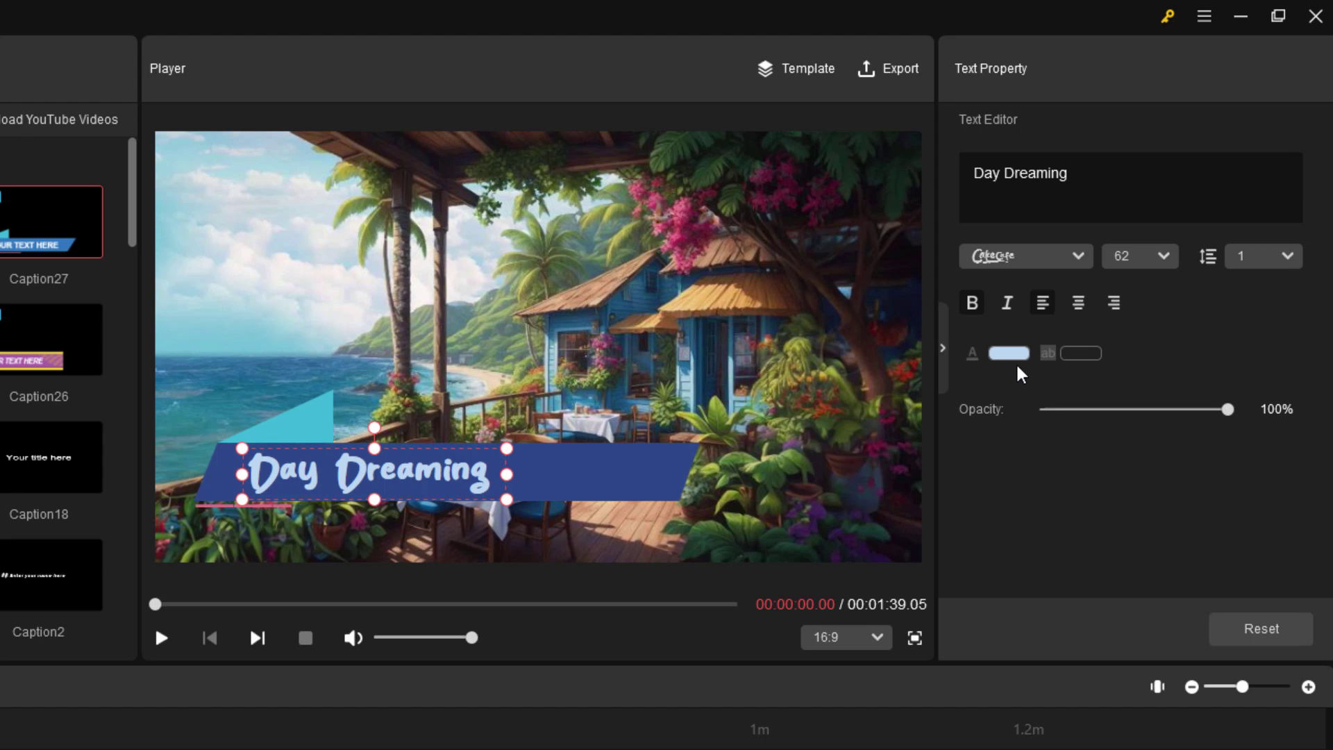
click(1077, 355)
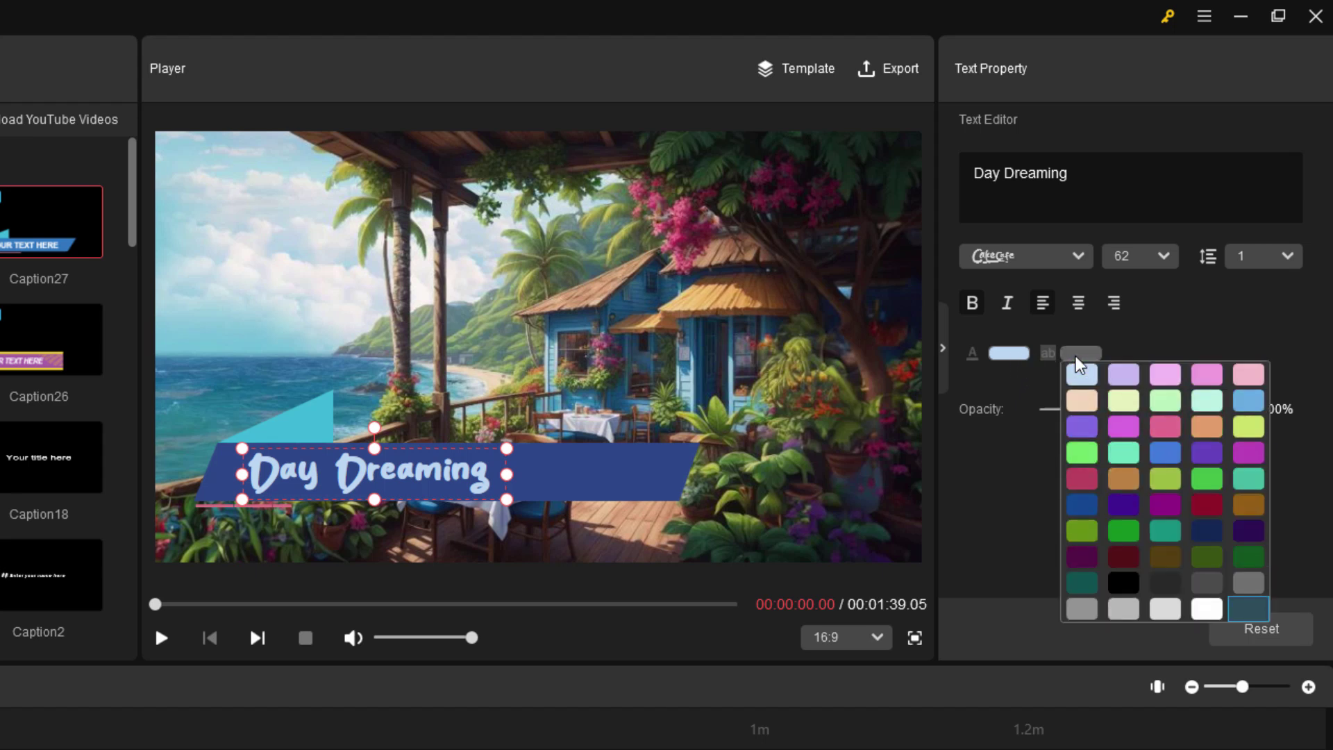
click(1158, 510)
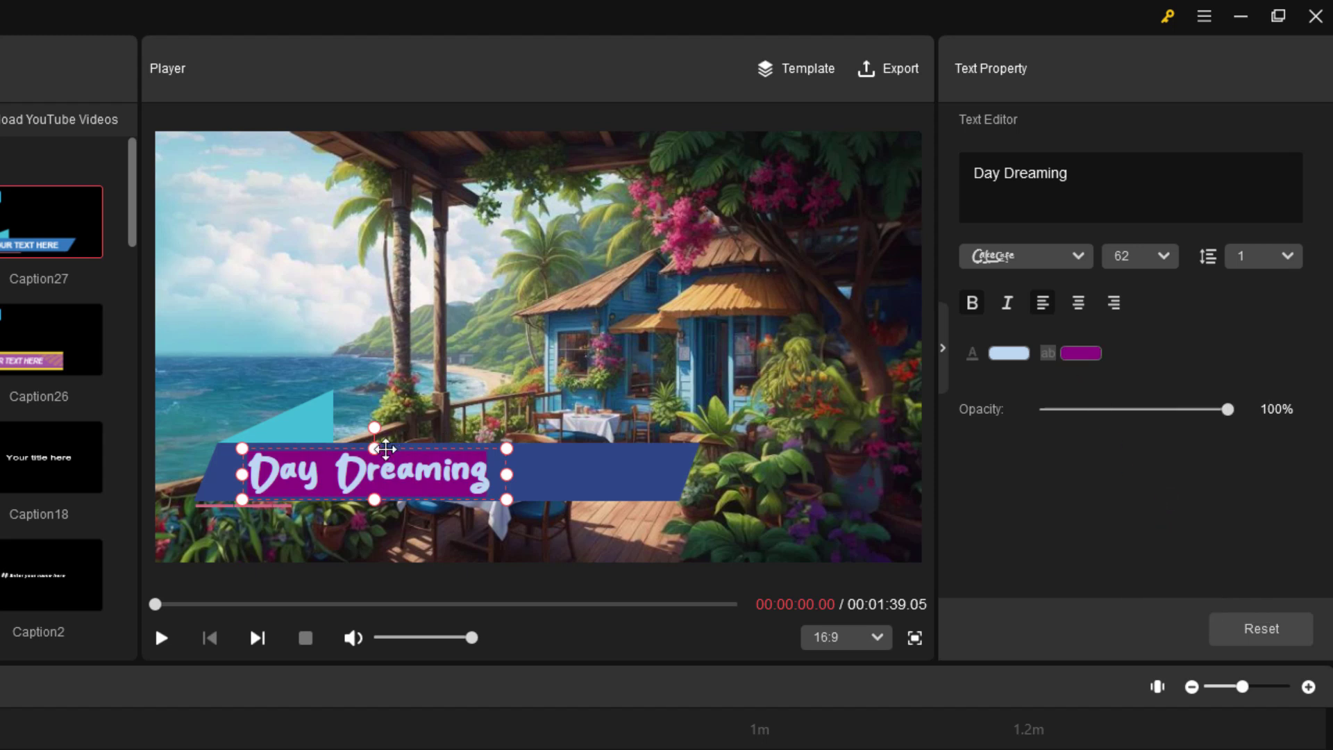
click(1080, 353)
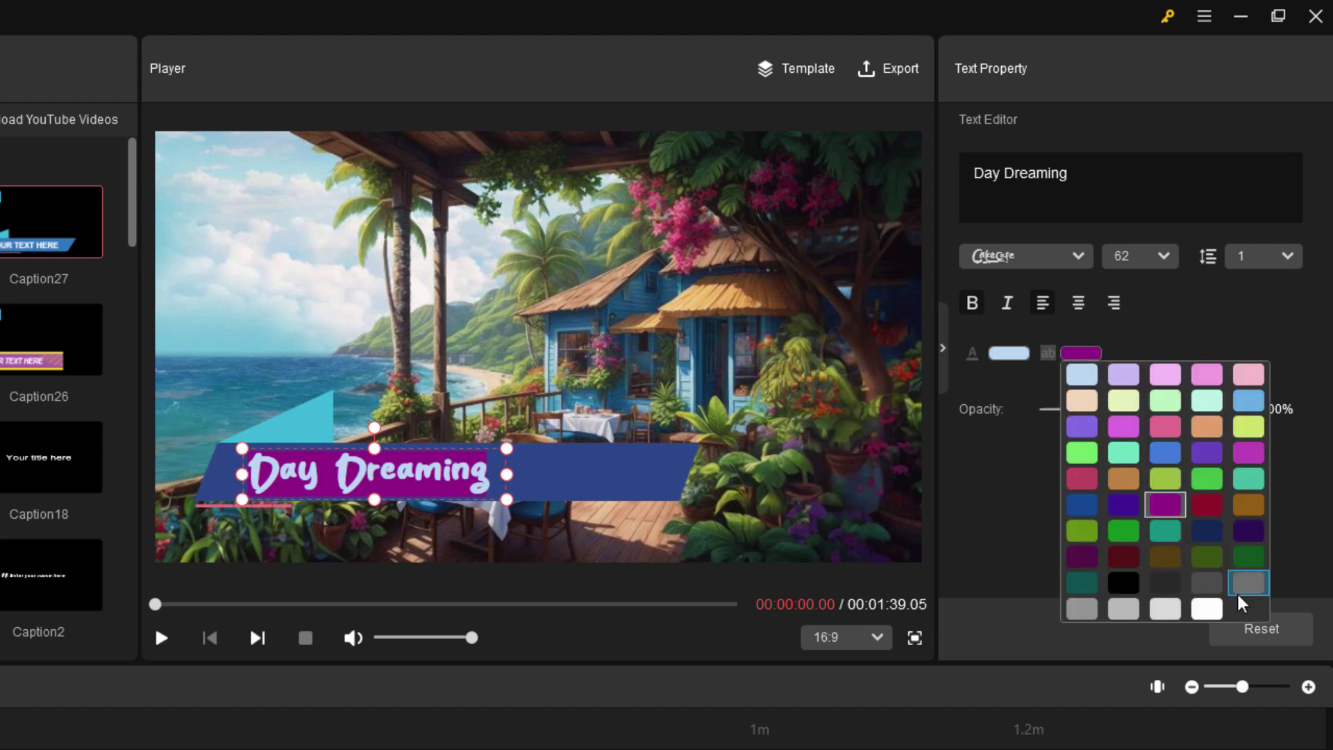
click(1207, 604)
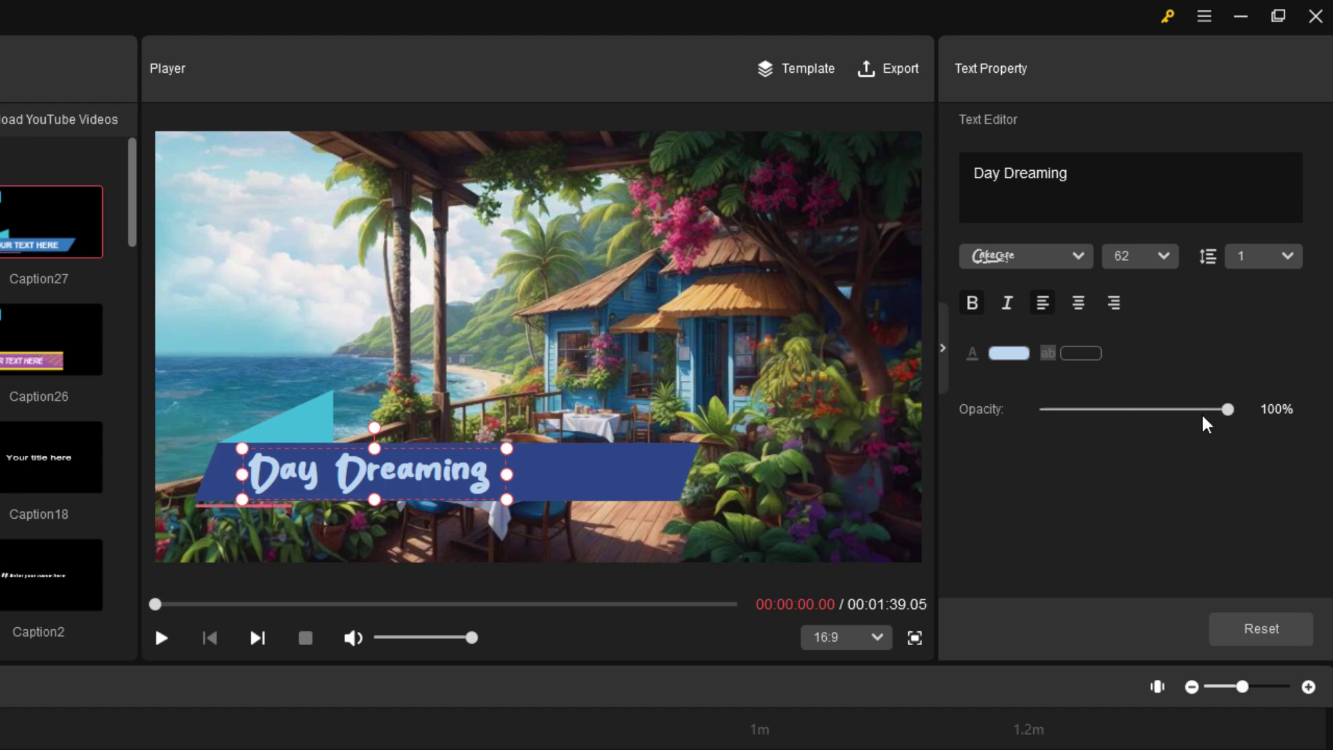
mouse_move(1225, 410)
mouse_down()
mouse_move(1173, 410)
mouse_move(1247, 416)
mouse_up()
Drag the blue banner lower, fit the Day Dreaming text inside it, and play a preview
click(1228, 410)
click(559, 470)
drag(559, 470, 536, 514)
click(486, 469)
drag(455, 469, 420, 510)
click(498, 635)
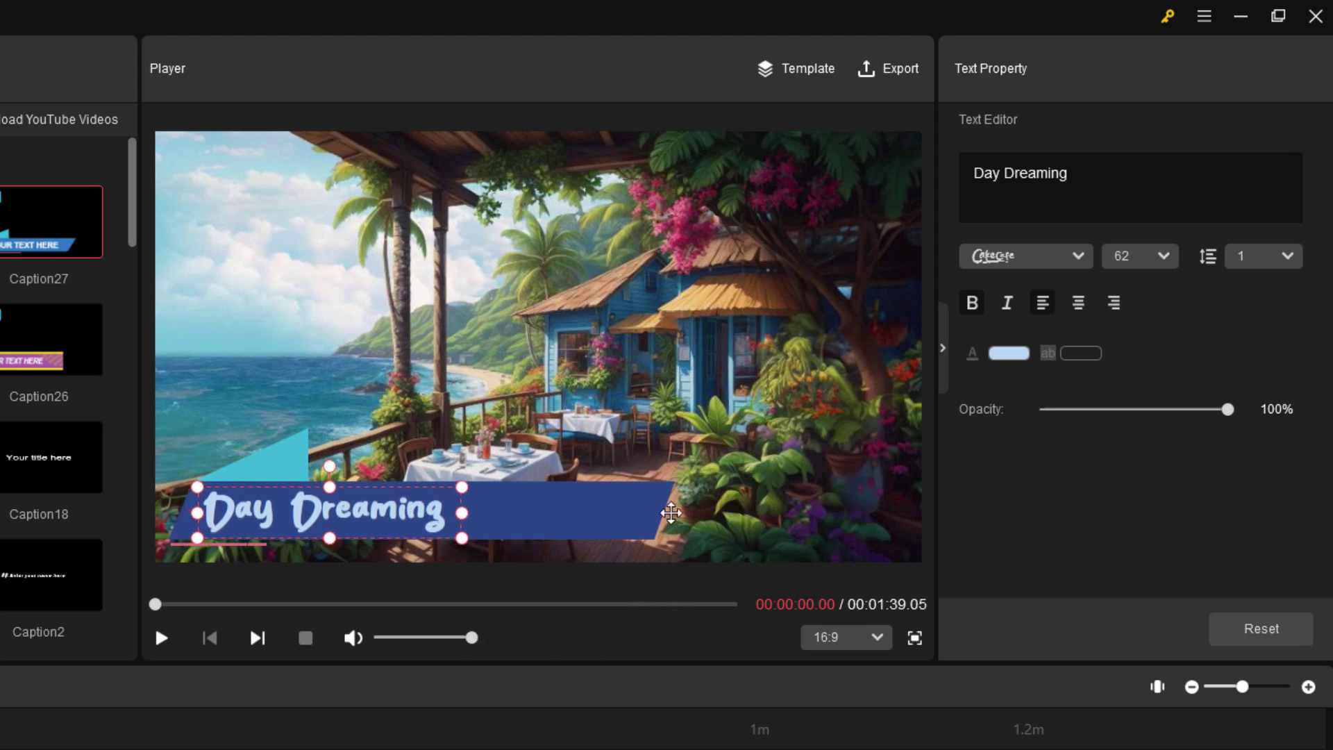
click(161, 637)
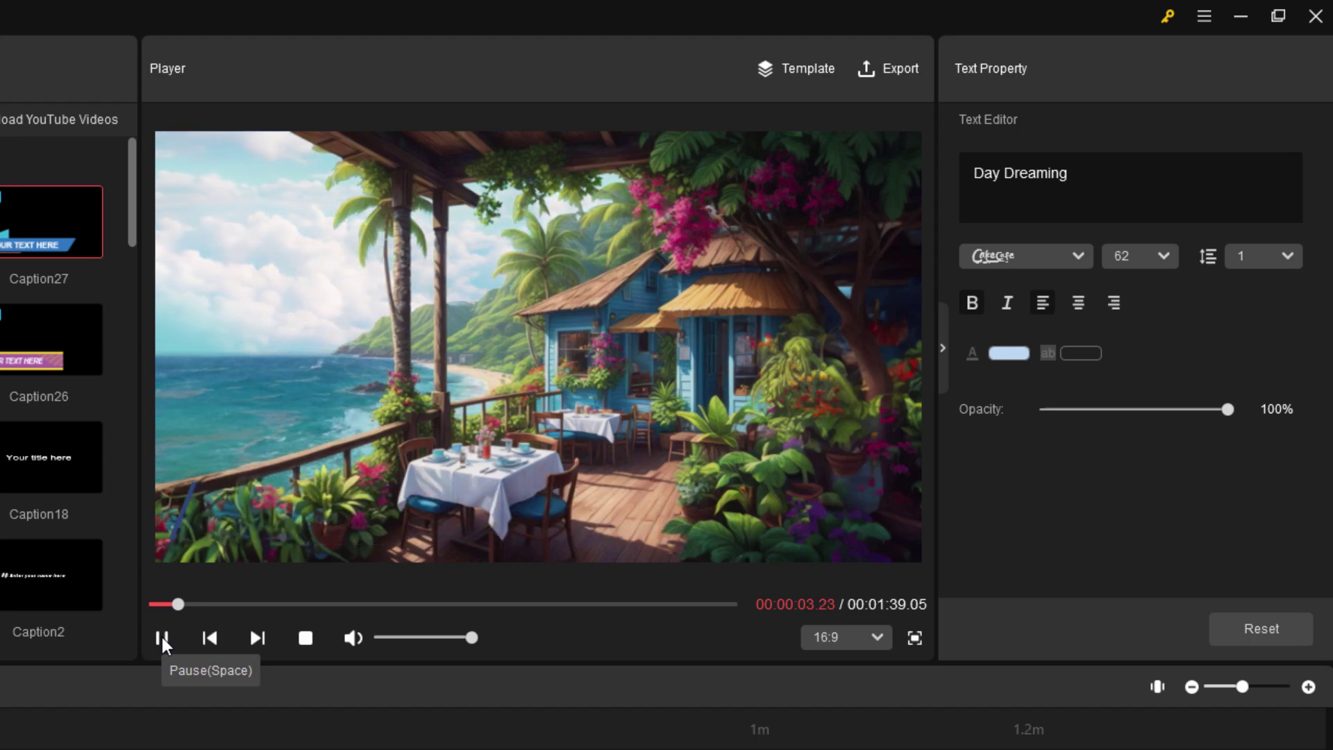
Pause the preview, open the Elements library, and scroll to the Explosion smoke clouds
click(161, 636)
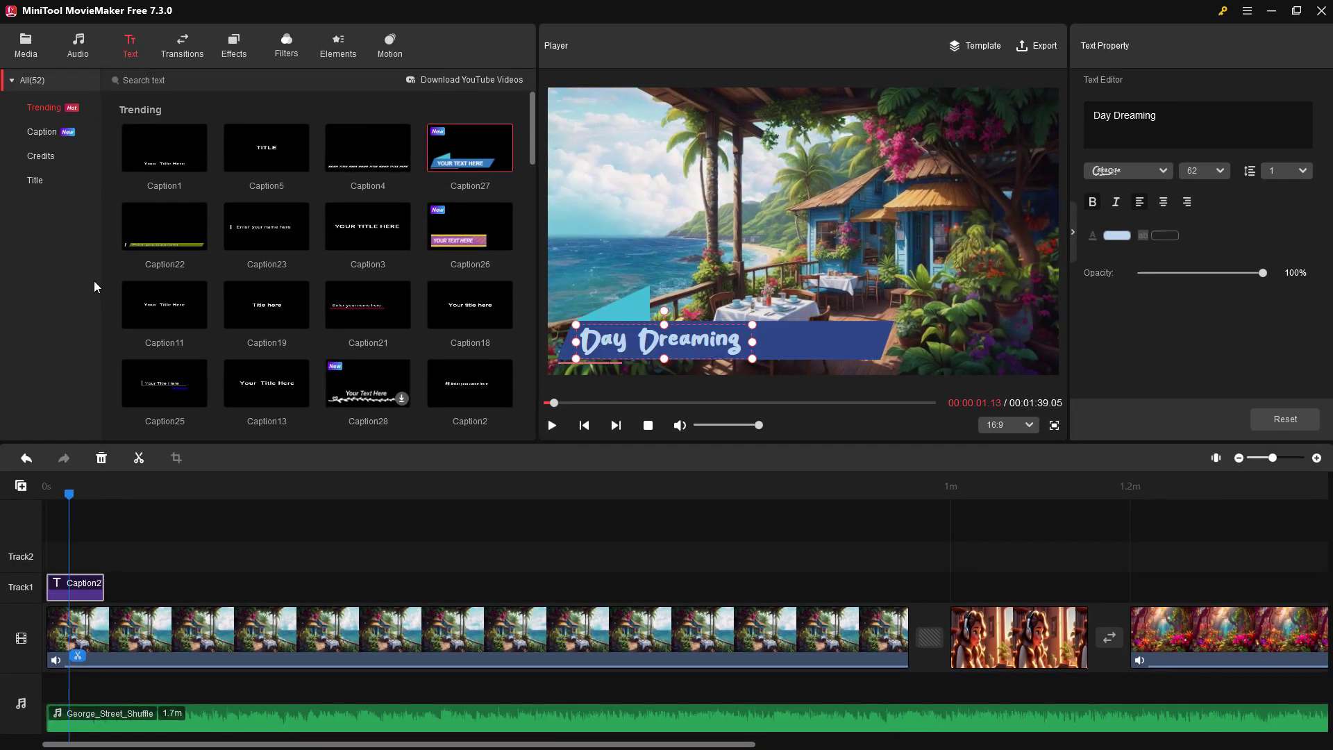
click(338, 44)
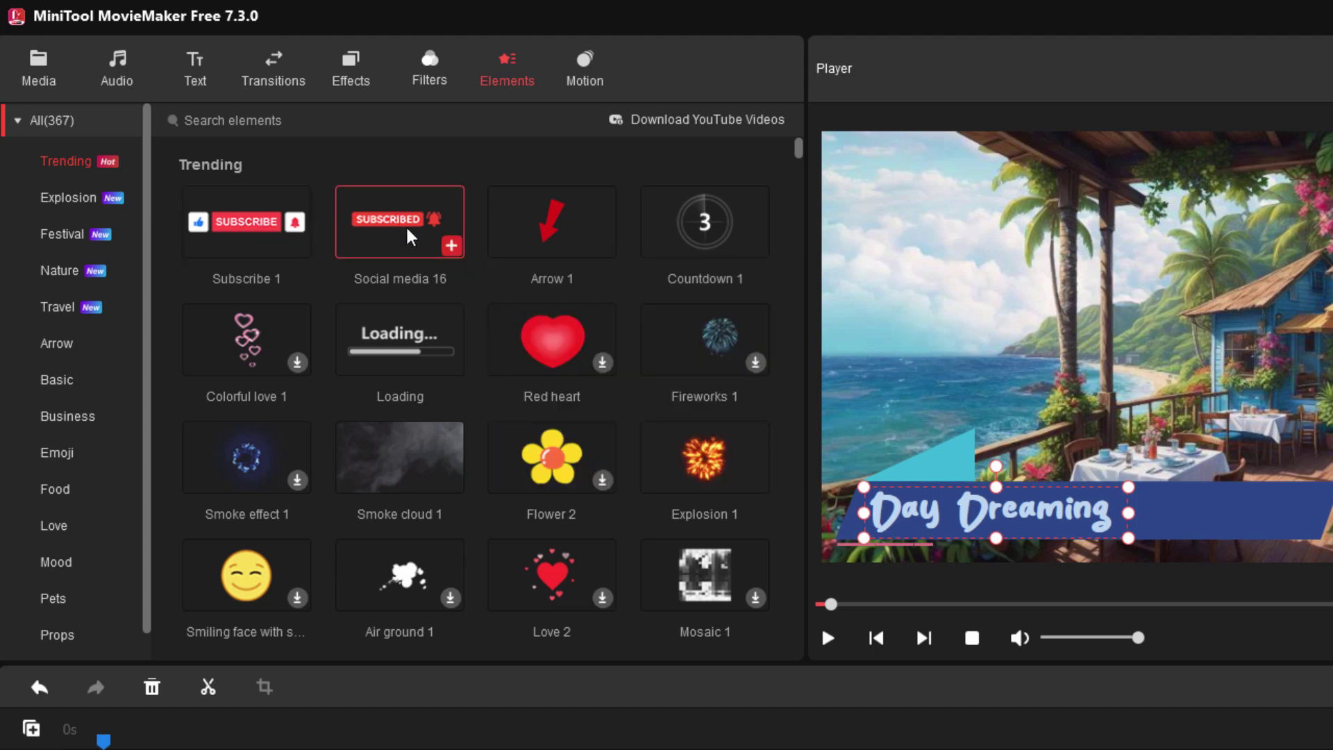
mouse_move(411, 229)
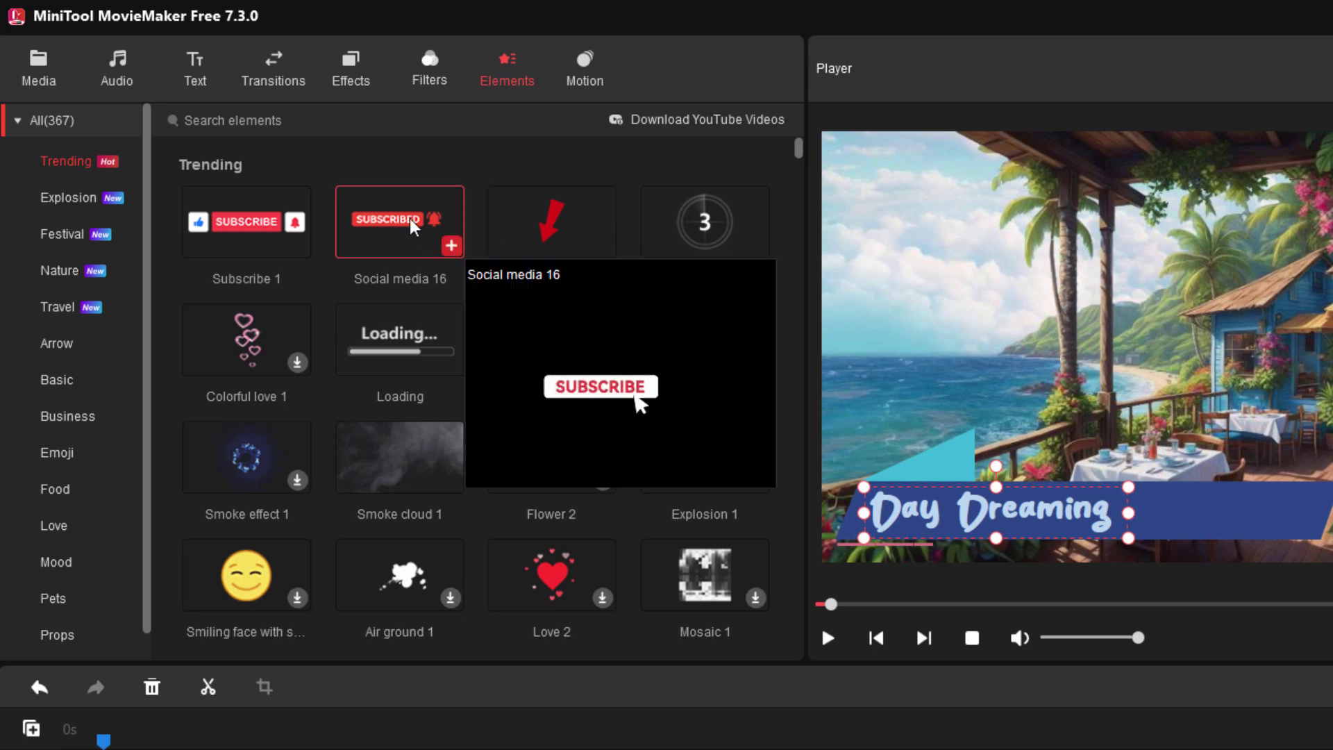
mouse_move(715, 458)
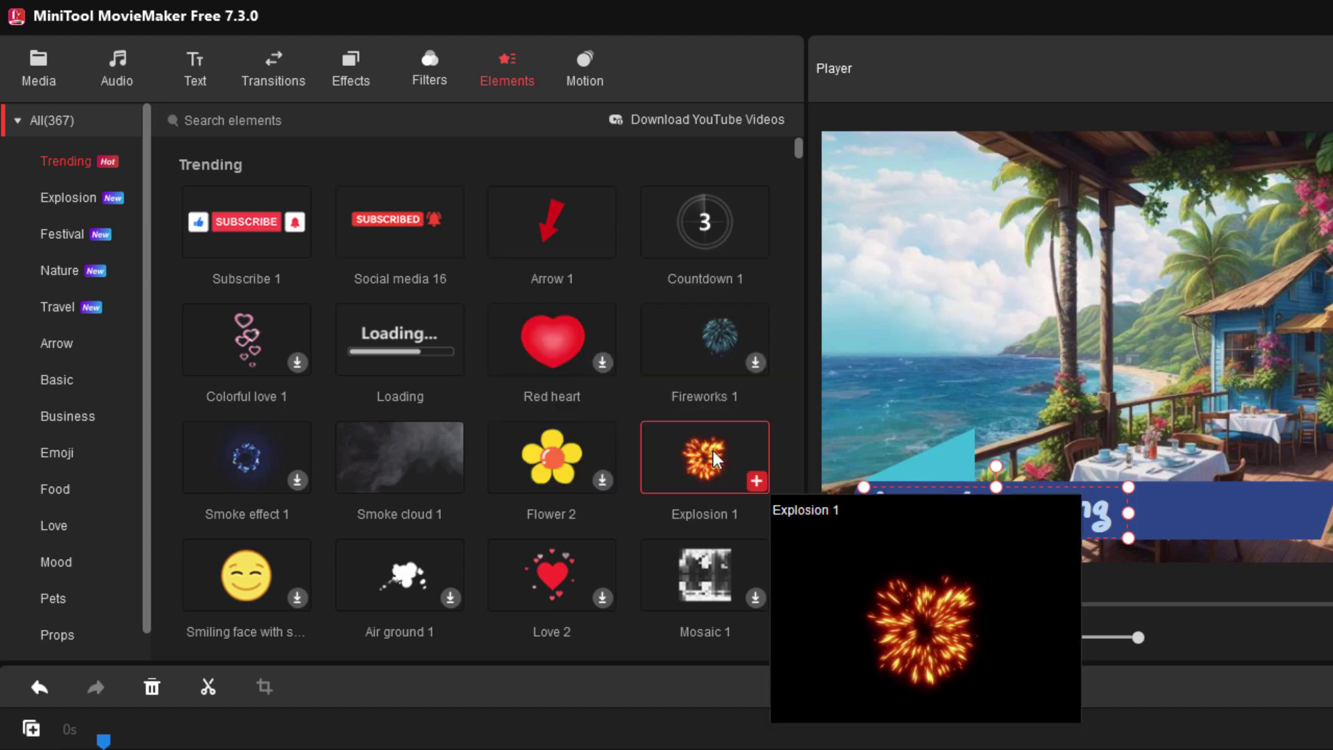
drag(798, 152, 797, 176)
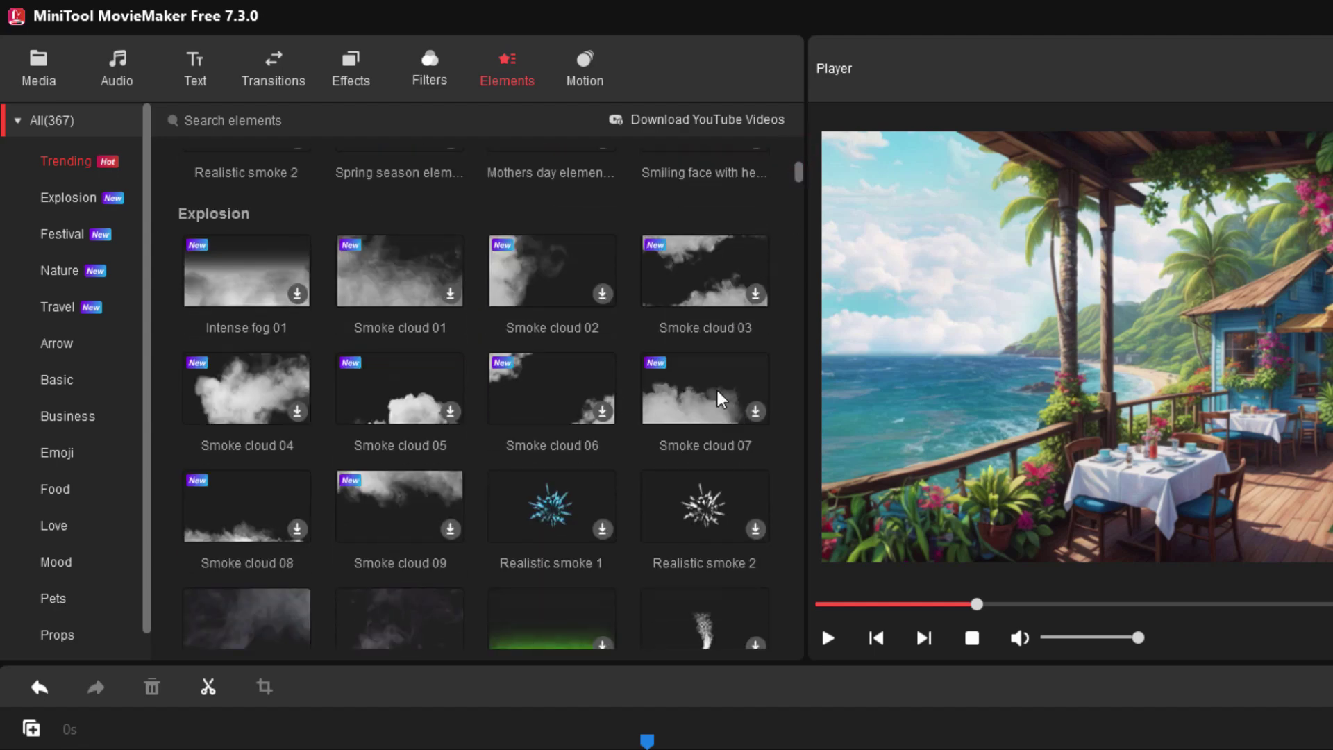
Download and add Smoke cloud 07, shift it toward the frame's left, and preview it
click(755, 411)
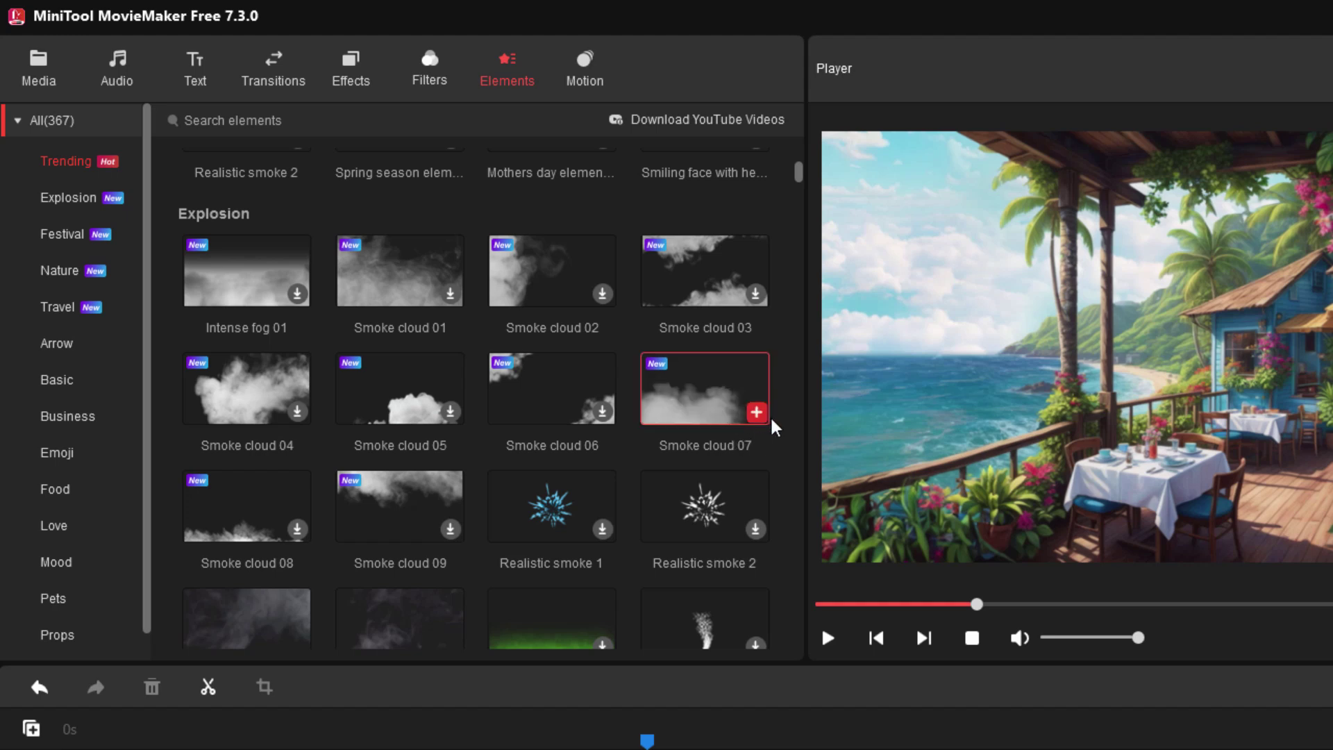
click(756, 415)
drag(1082, 448, 952, 521)
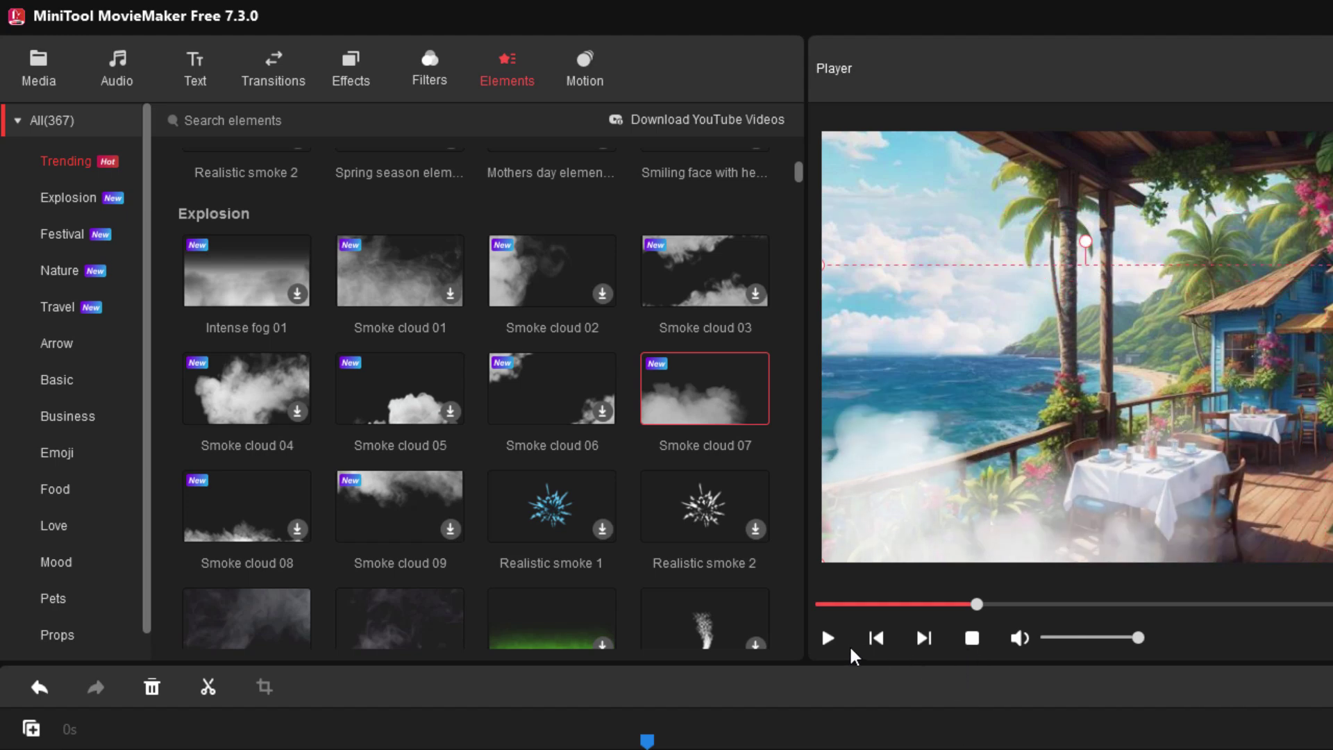
click(827, 642)
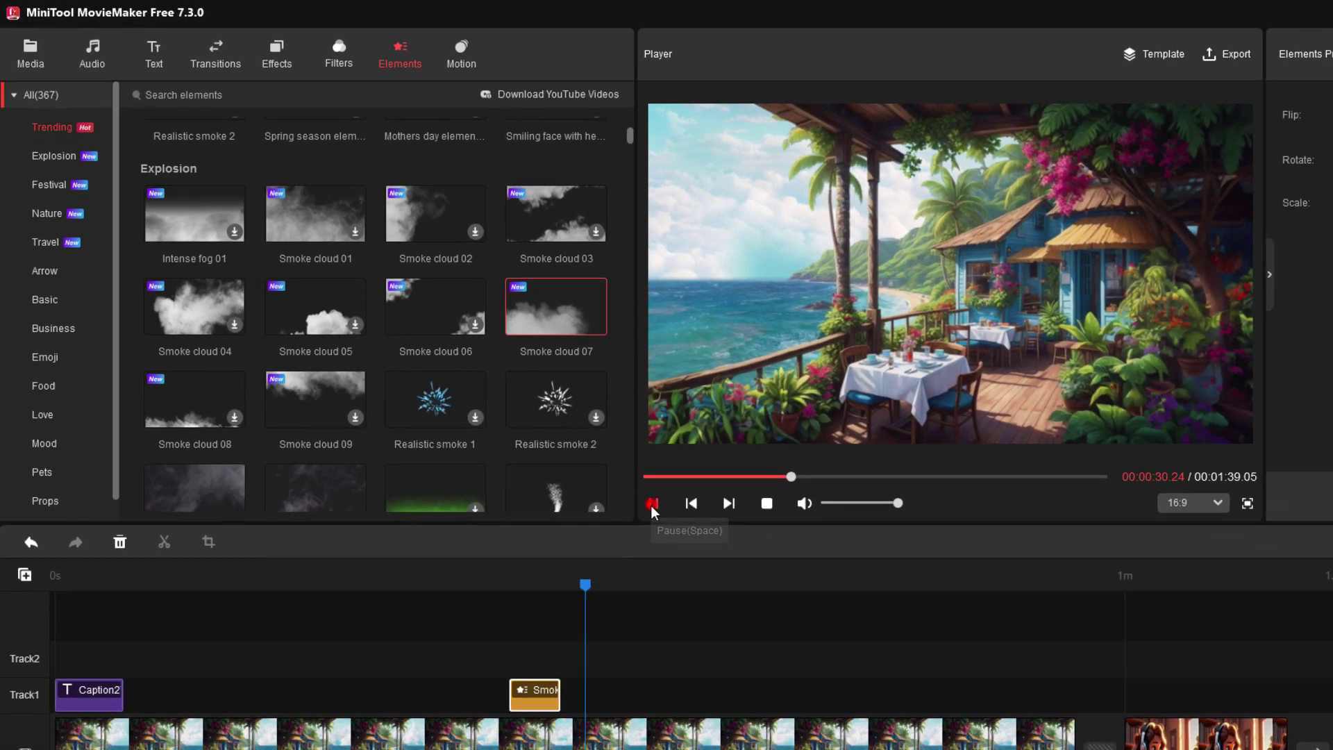
click(652, 504)
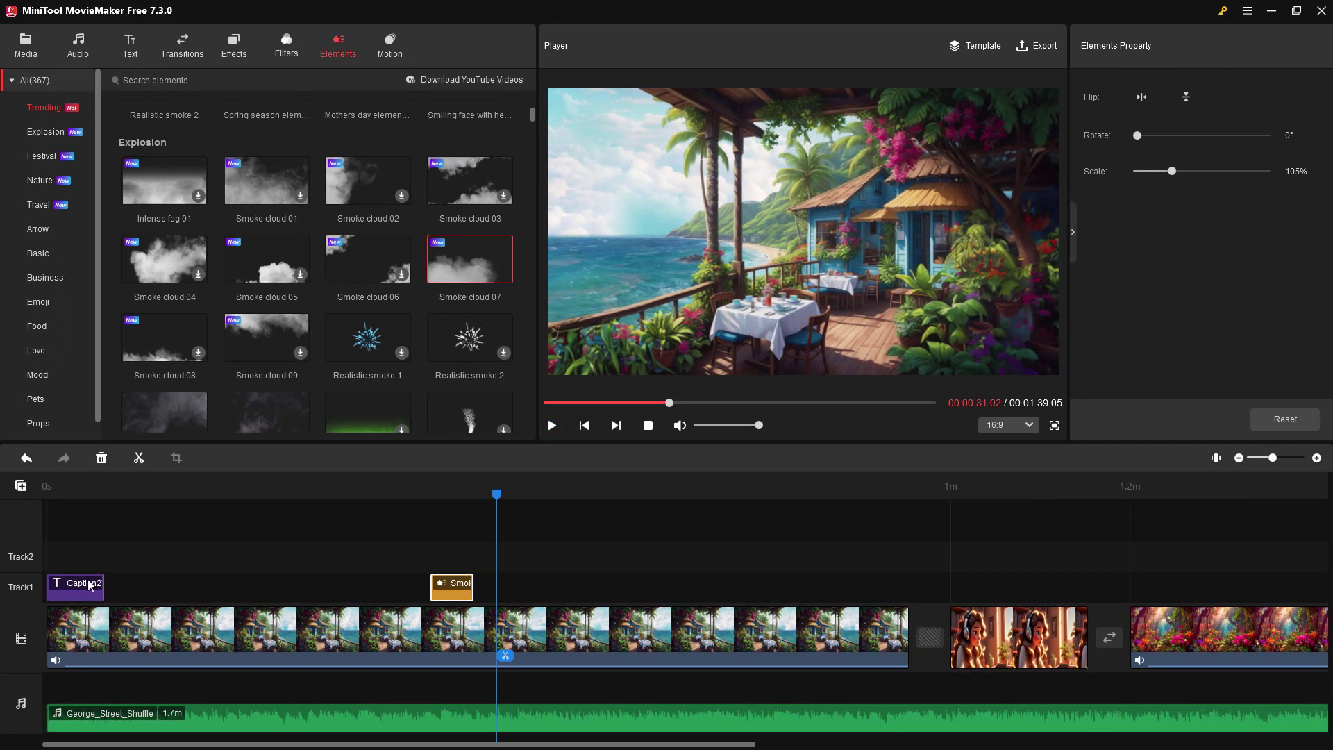
Move the smoke clip near the timeline start on Track1 and stretch it to 7.7 s
drag(439, 583, 223, 592)
drag(168, 587, 123, 564)
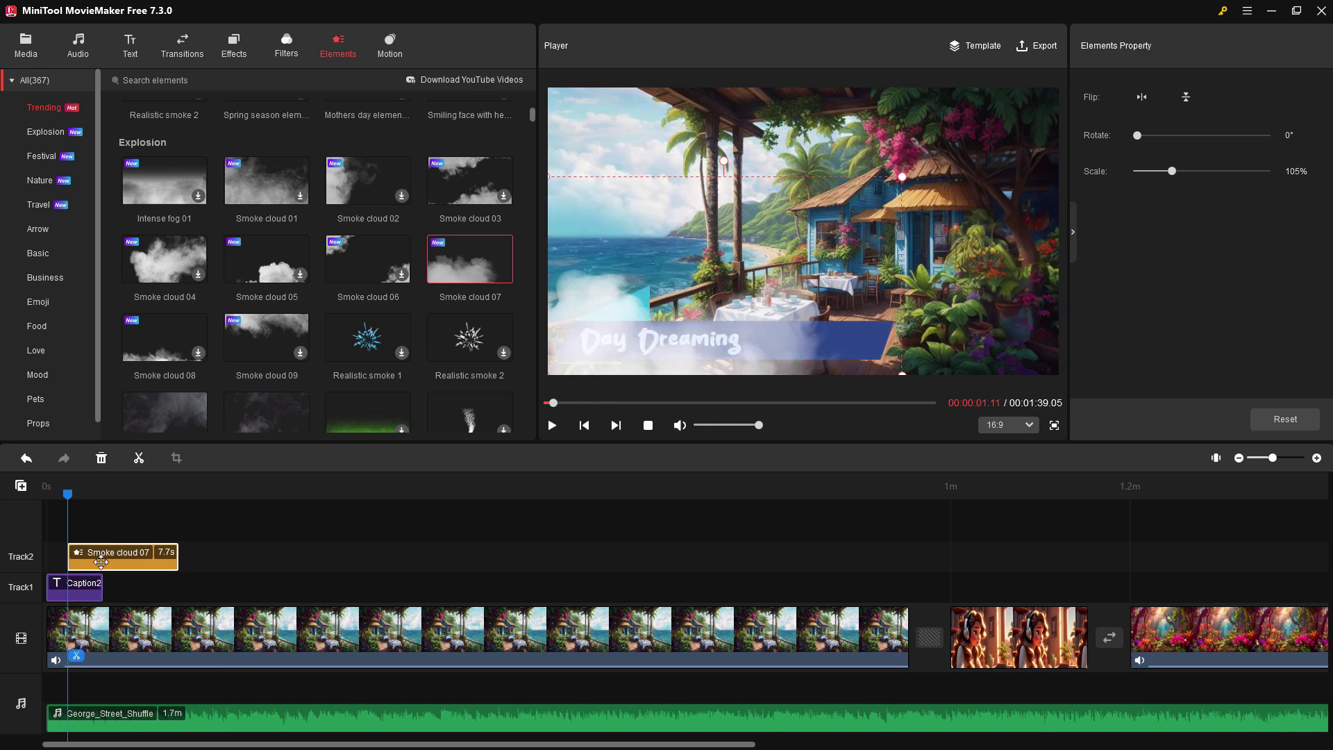
drag(111, 553, 177, 587)
Raise Caption2 to Track2, slide the smoke clip to Track1's start, and preview the opening
click(85, 575)
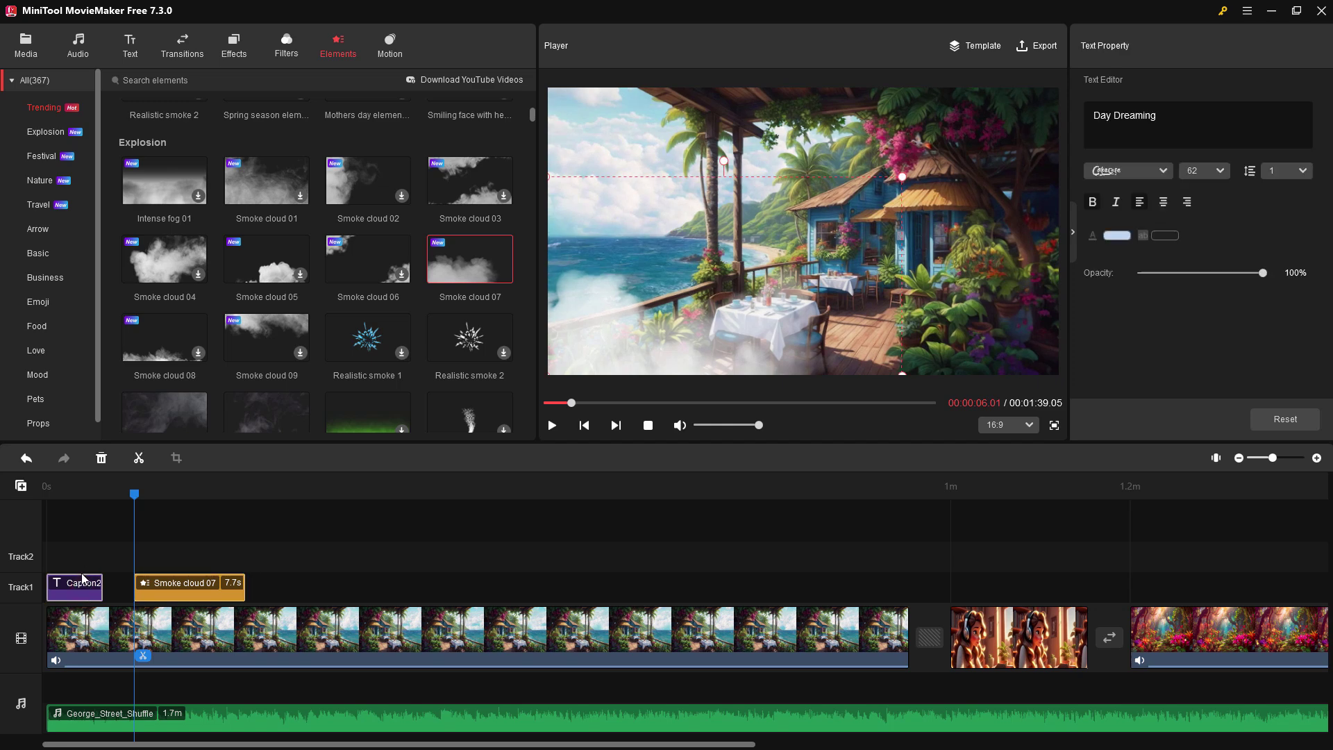
drag(85, 575, 88, 555)
drag(142, 590, 72, 591)
drag(63, 493, 47, 493)
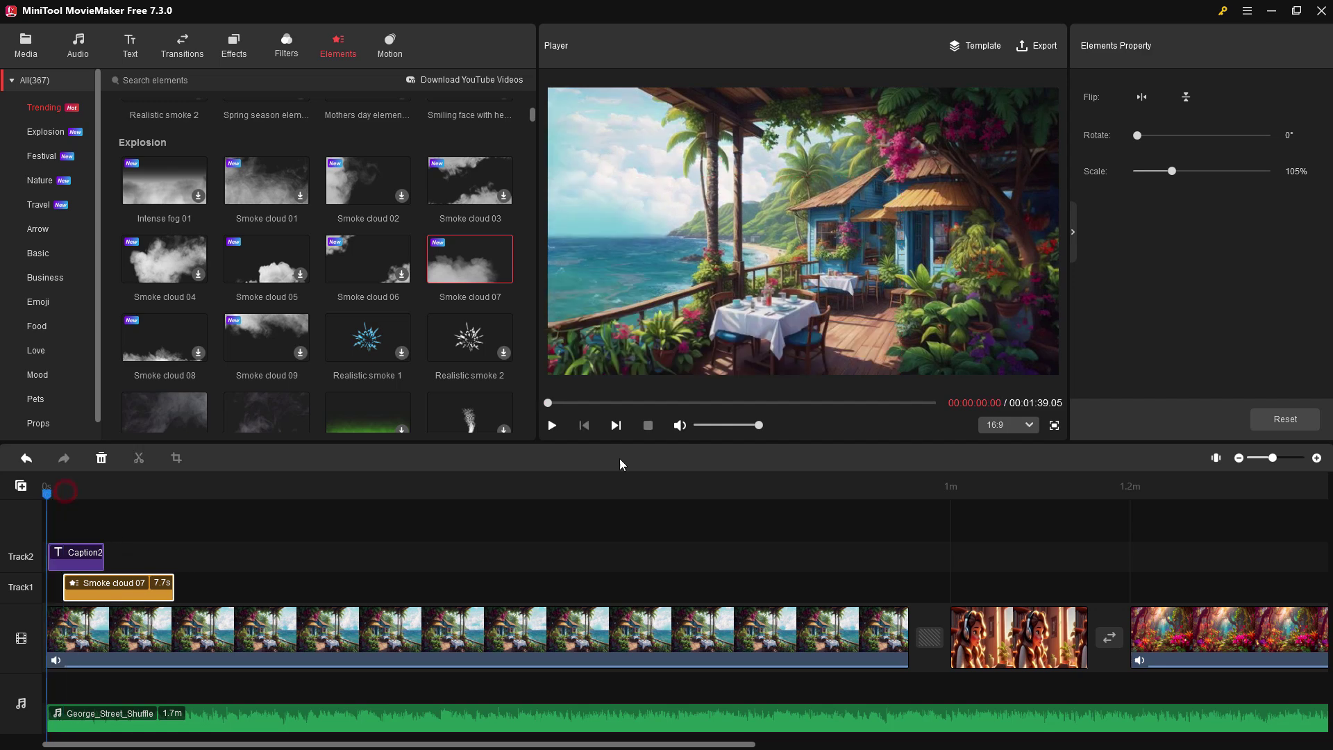
click(552, 425)
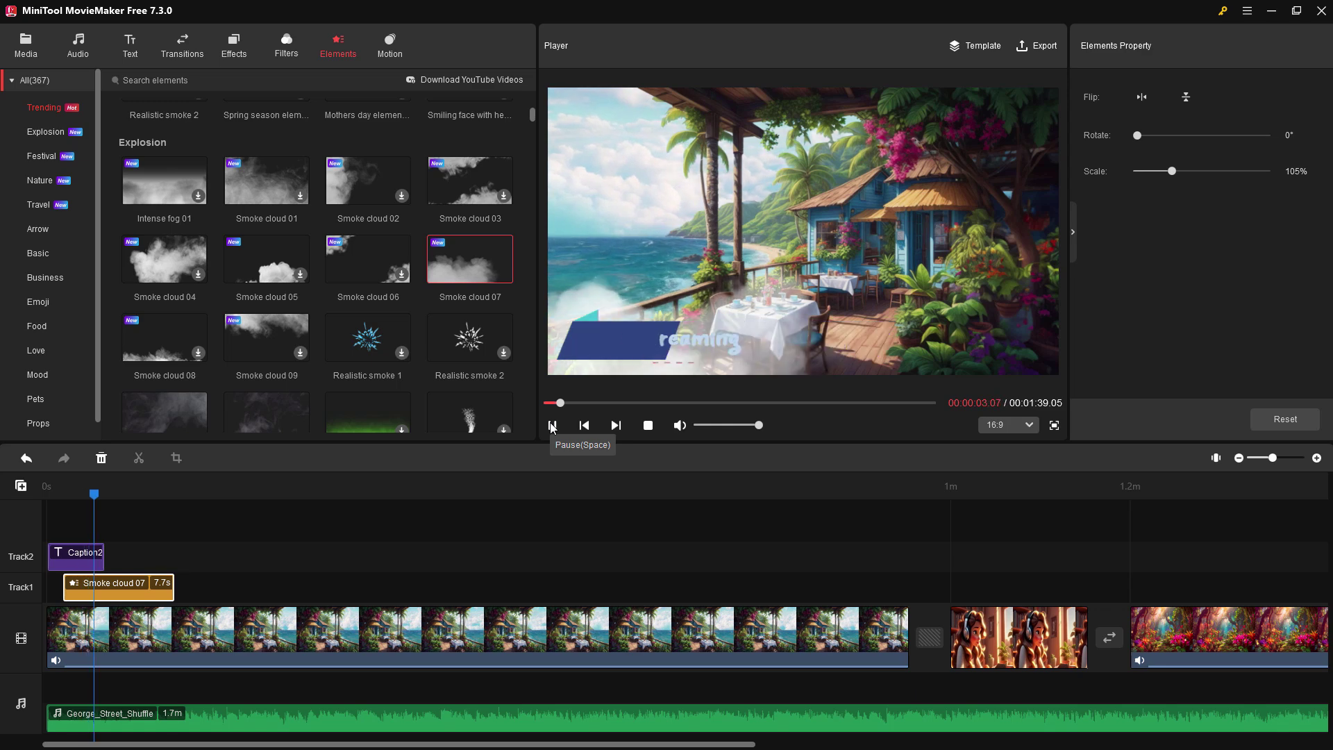
Add the Crows sound effect from the Sound Effect library, then undo it with Ctrl+Z
click(355, 534)
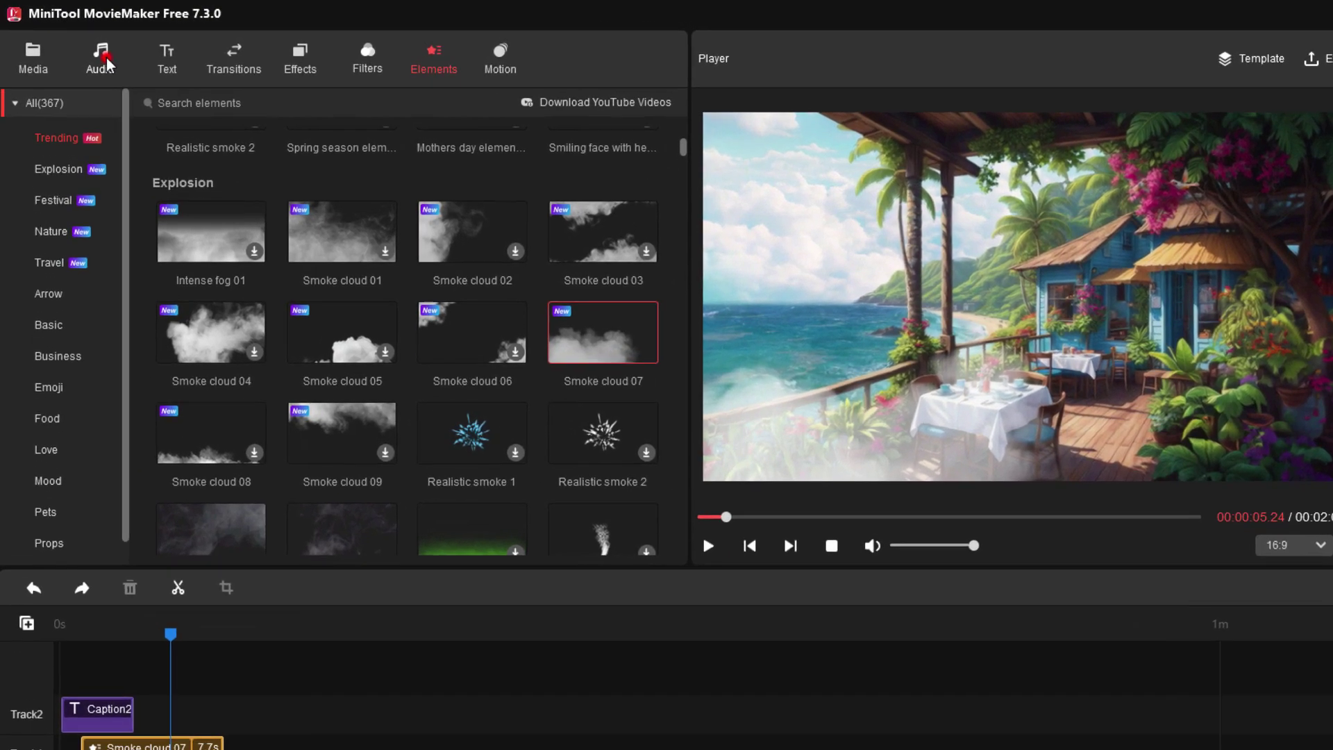
click(77, 46)
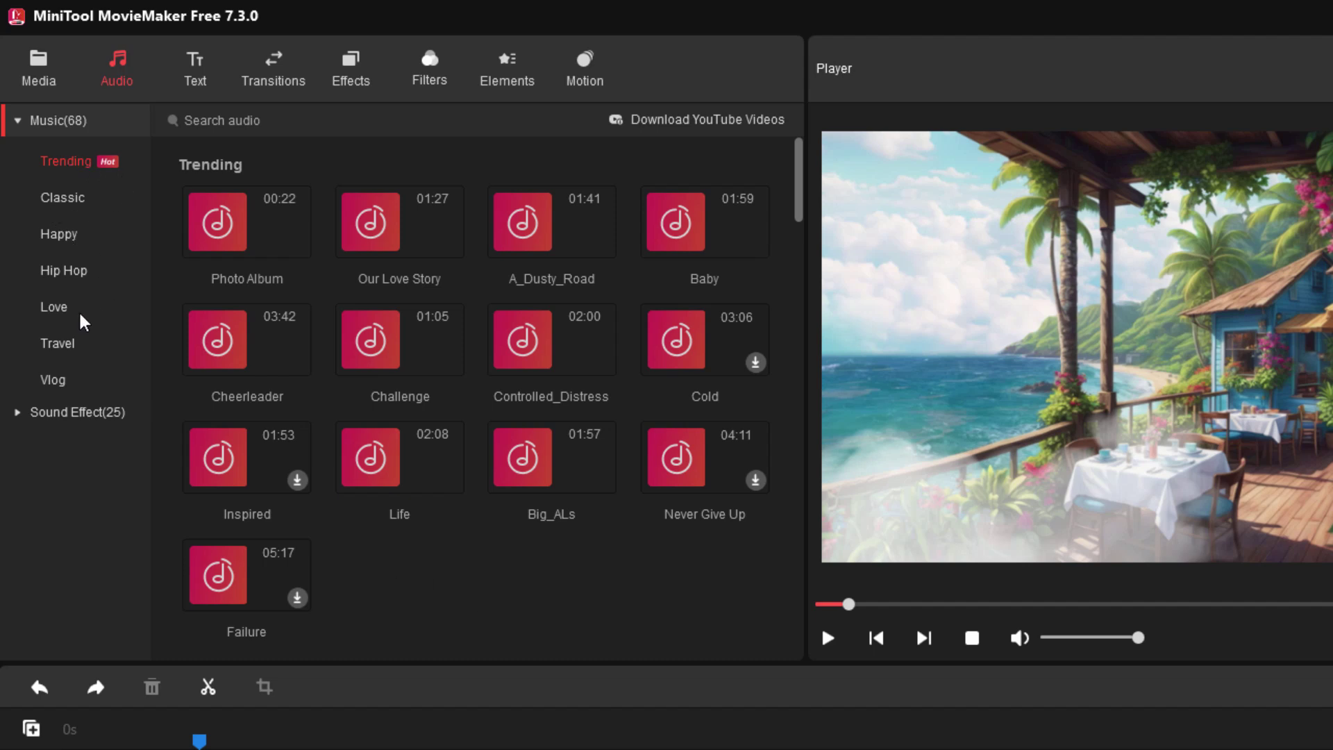
click(17, 414)
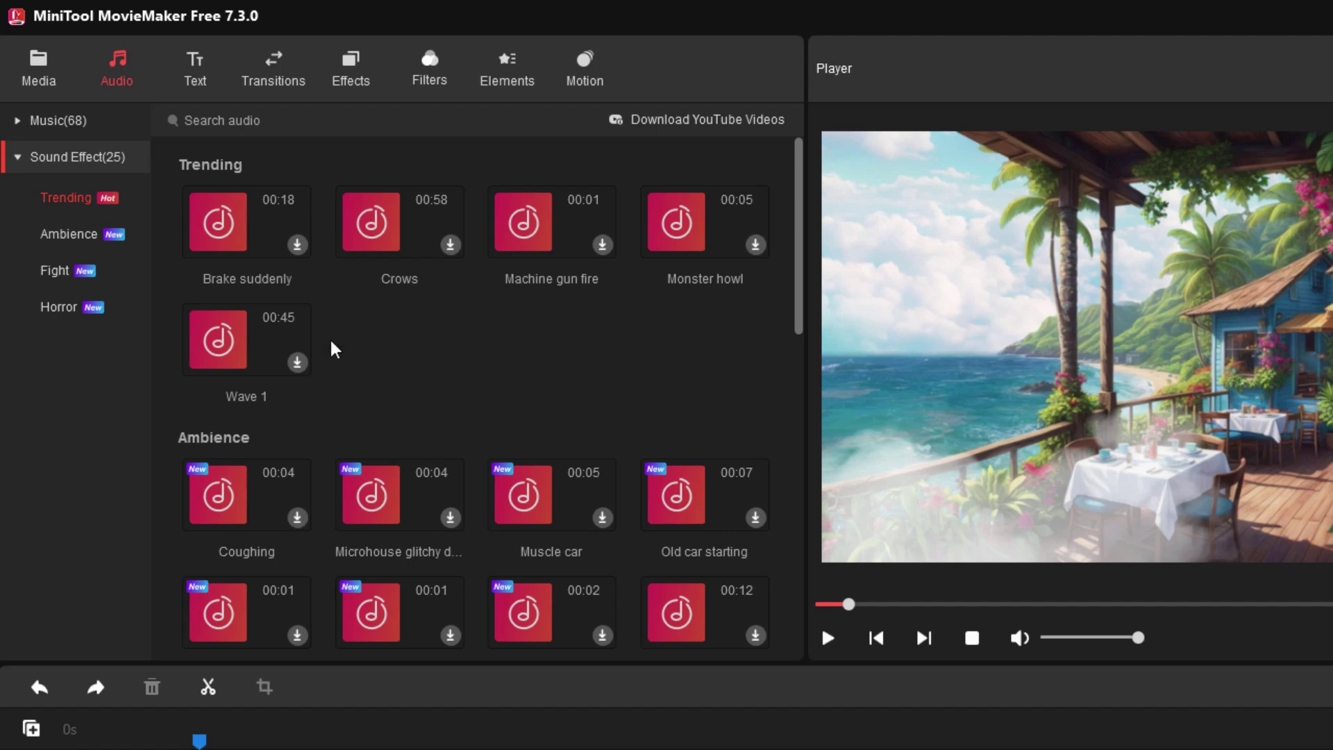
mouse_move(448, 251)
click(391, 213)
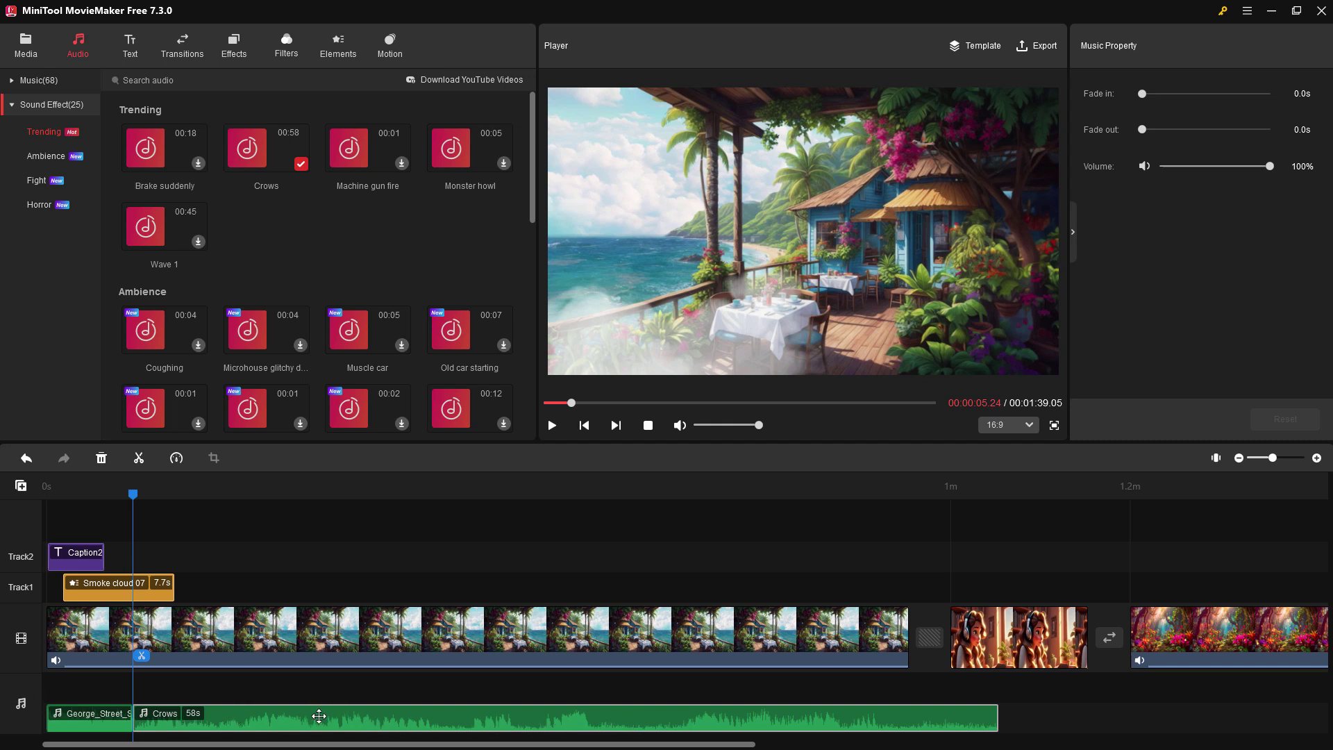
key(ctrl+z)
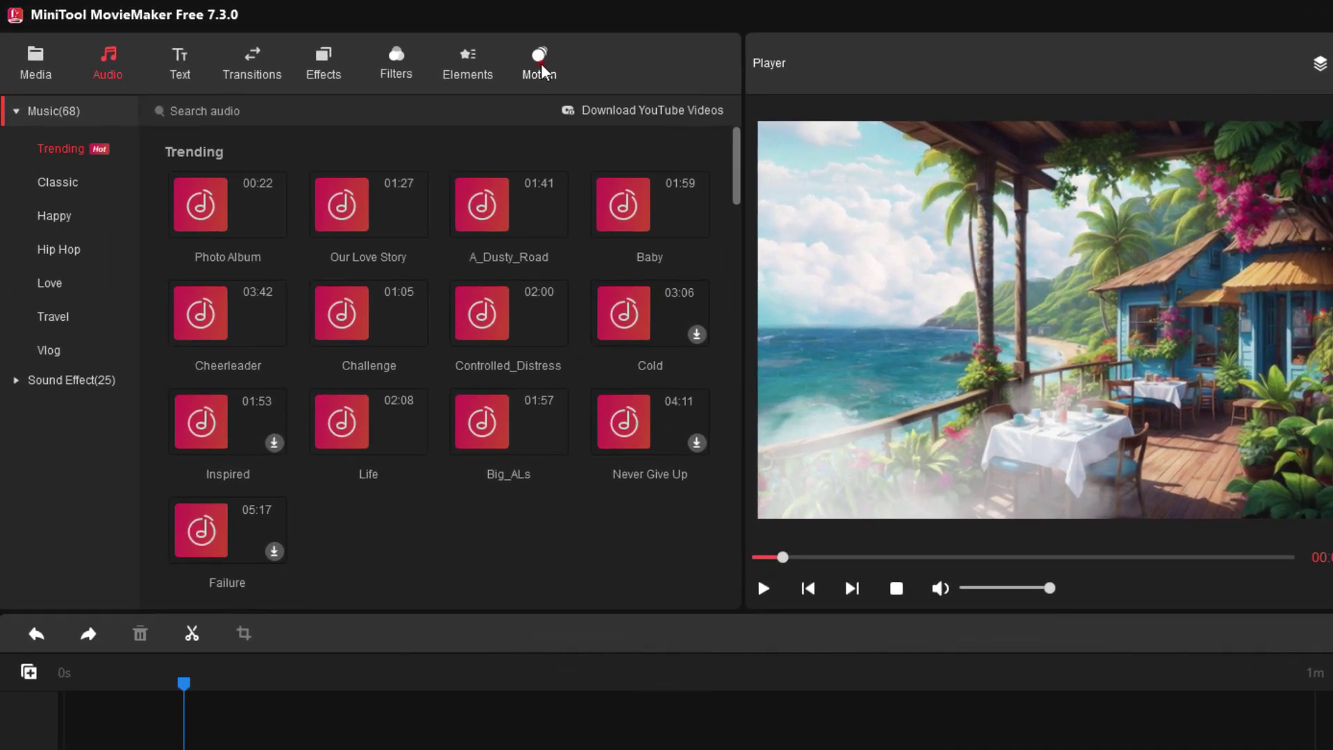
Split the headphone girl clip just after the 1-minute mark
click(389, 46)
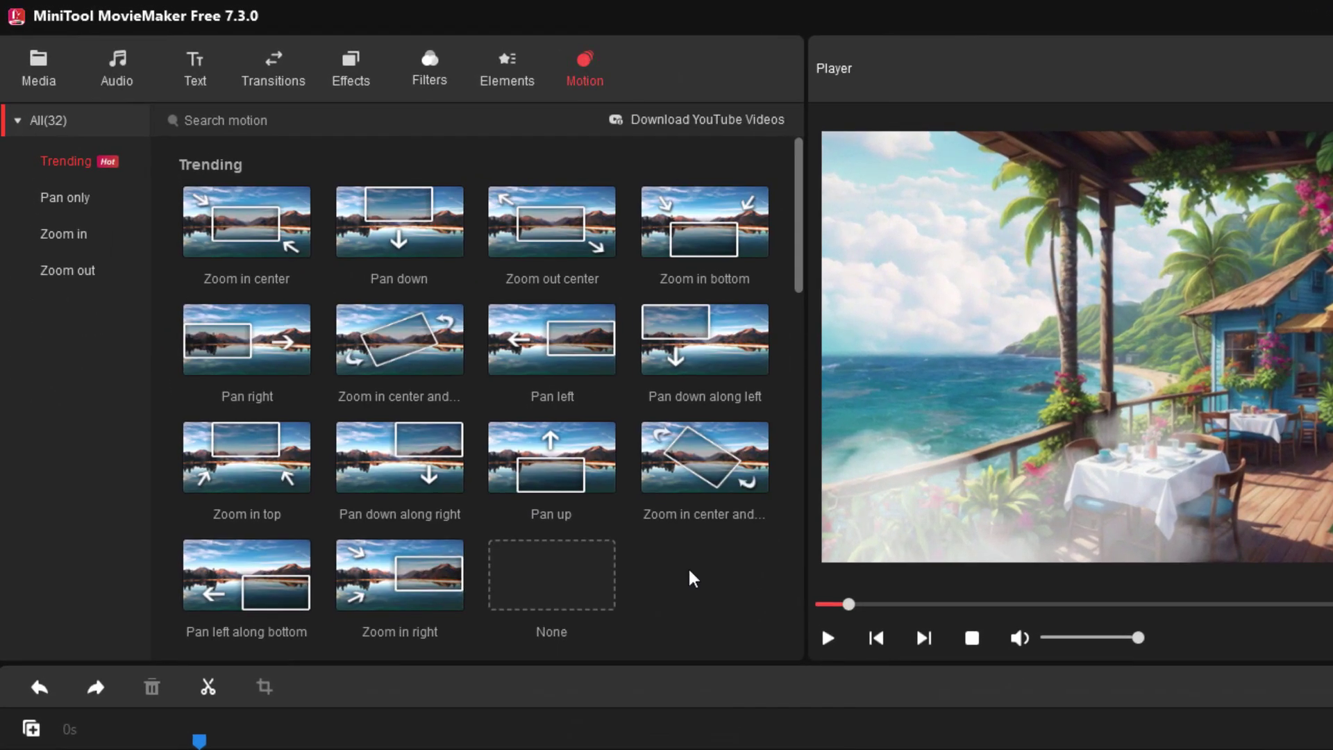
mouse_move(425, 226)
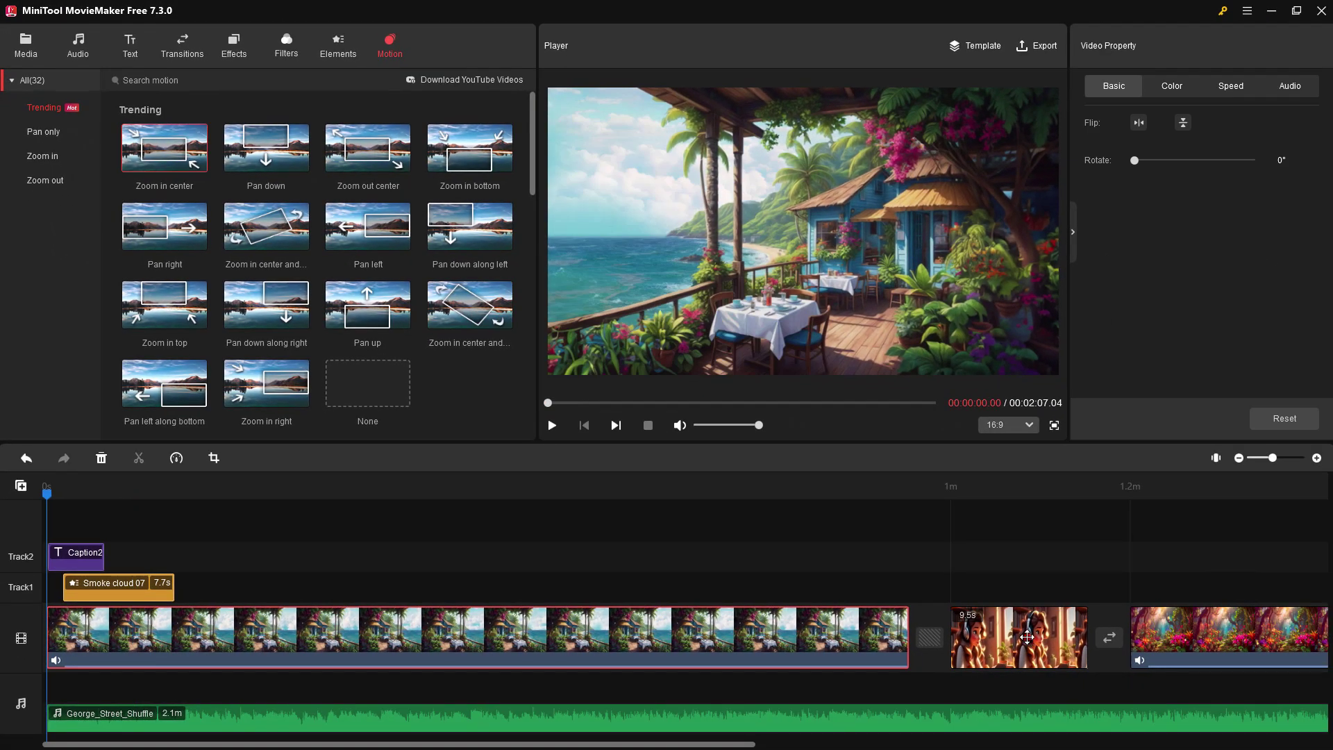
click(1026, 637)
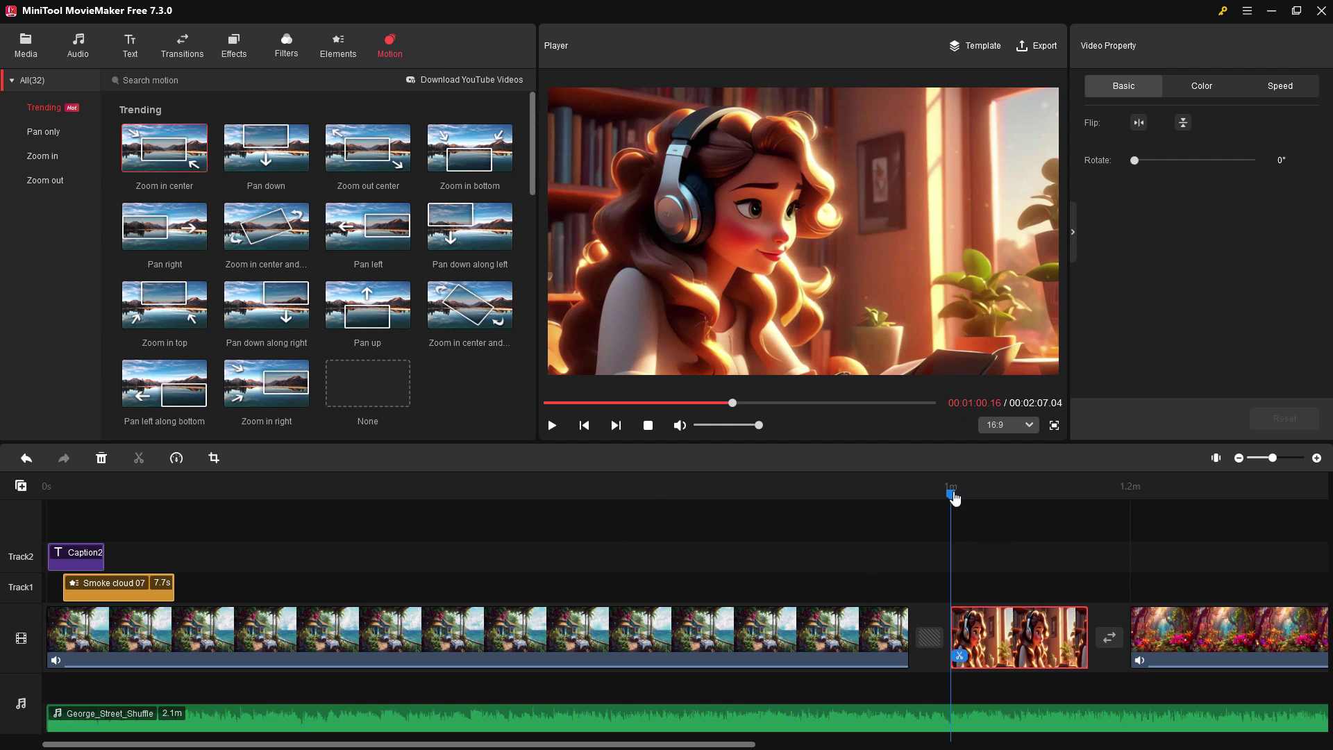
drag(952, 497, 994, 500)
click(1002, 655)
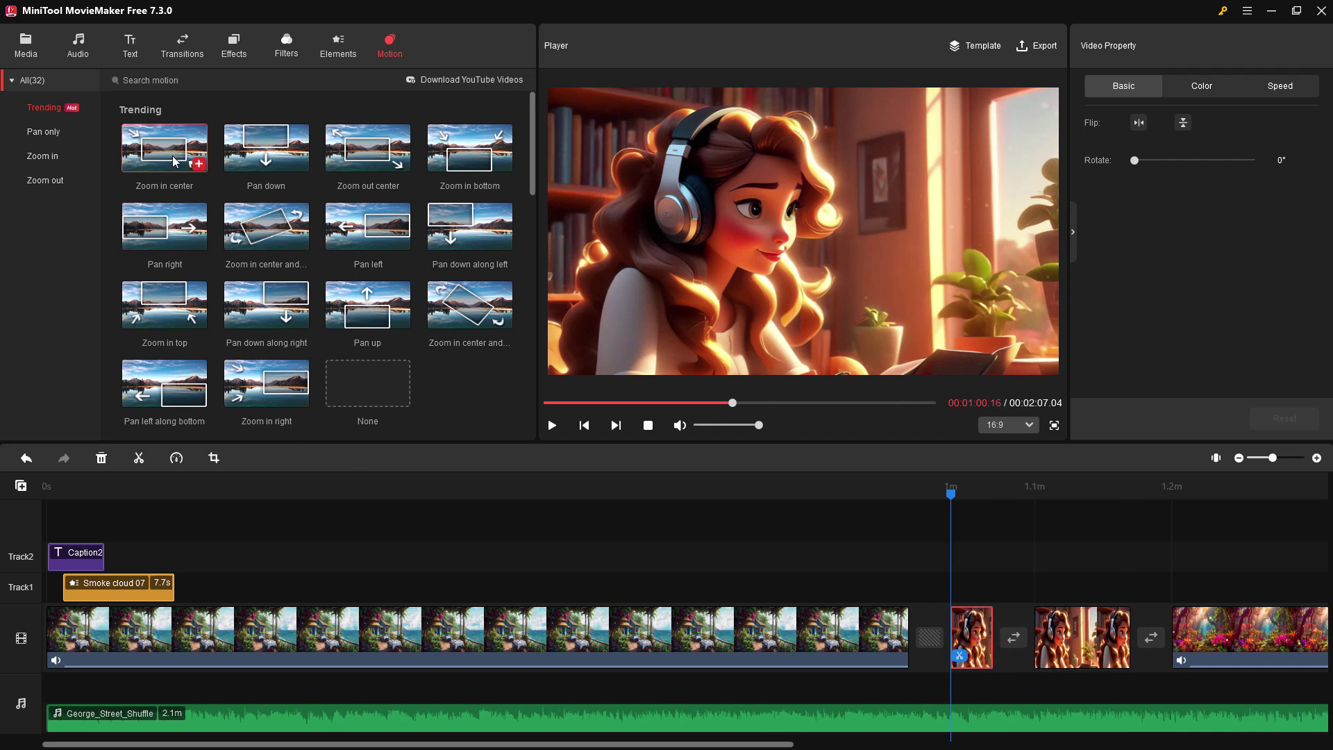
Apply the Zoom in center motion to the first part and preview it
click(199, 167)
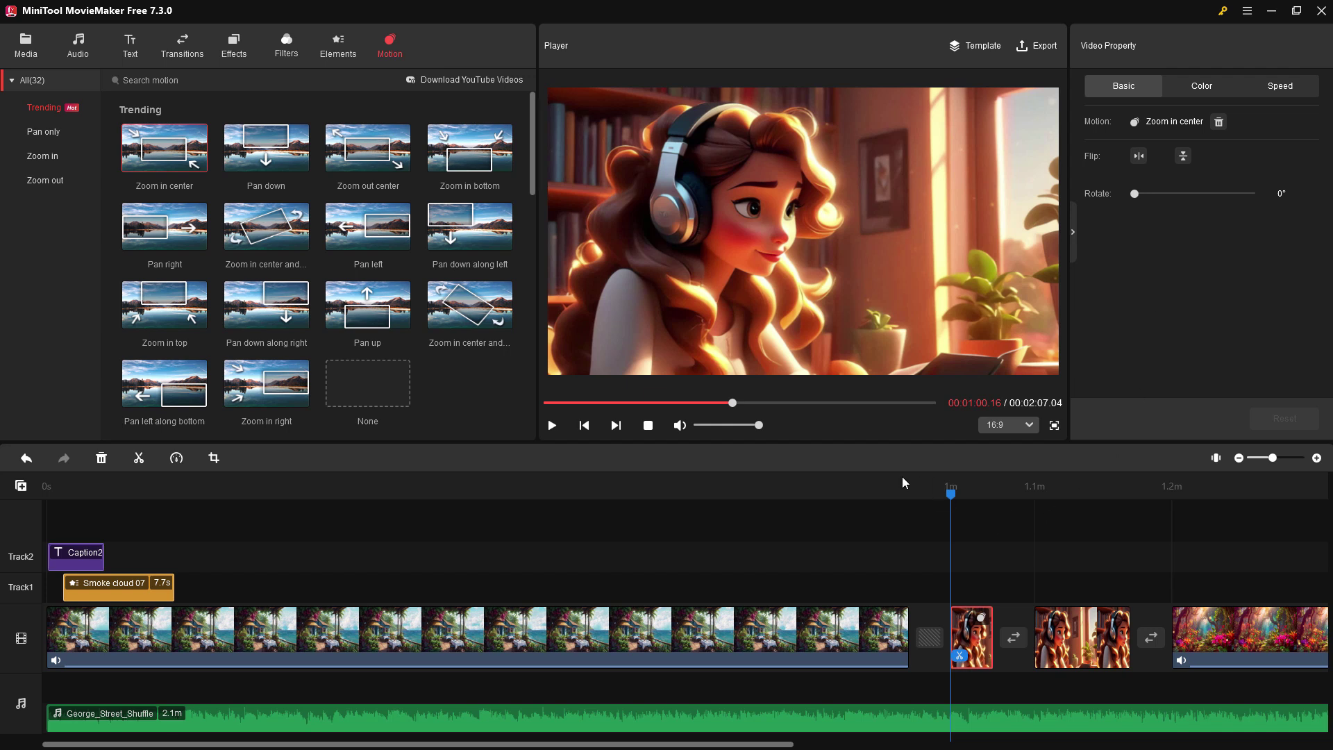
click(554, 427)
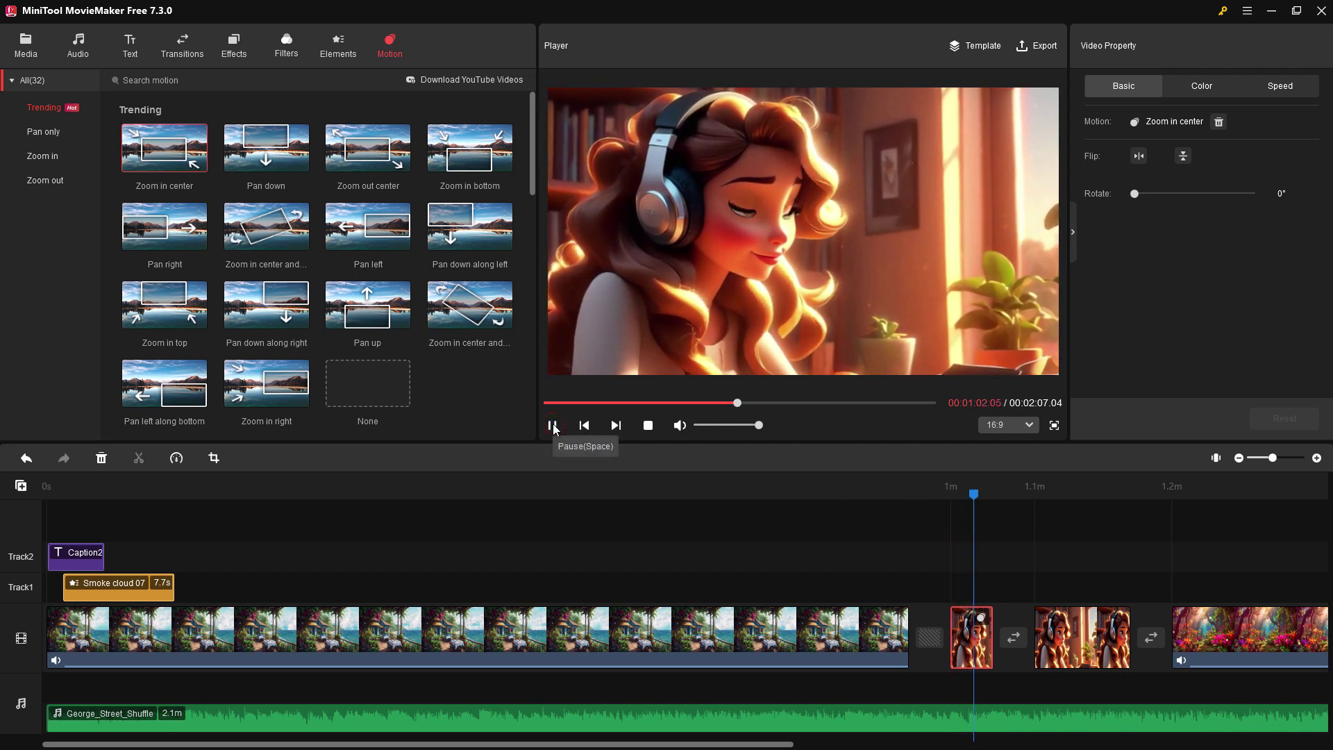
click(553, 426)
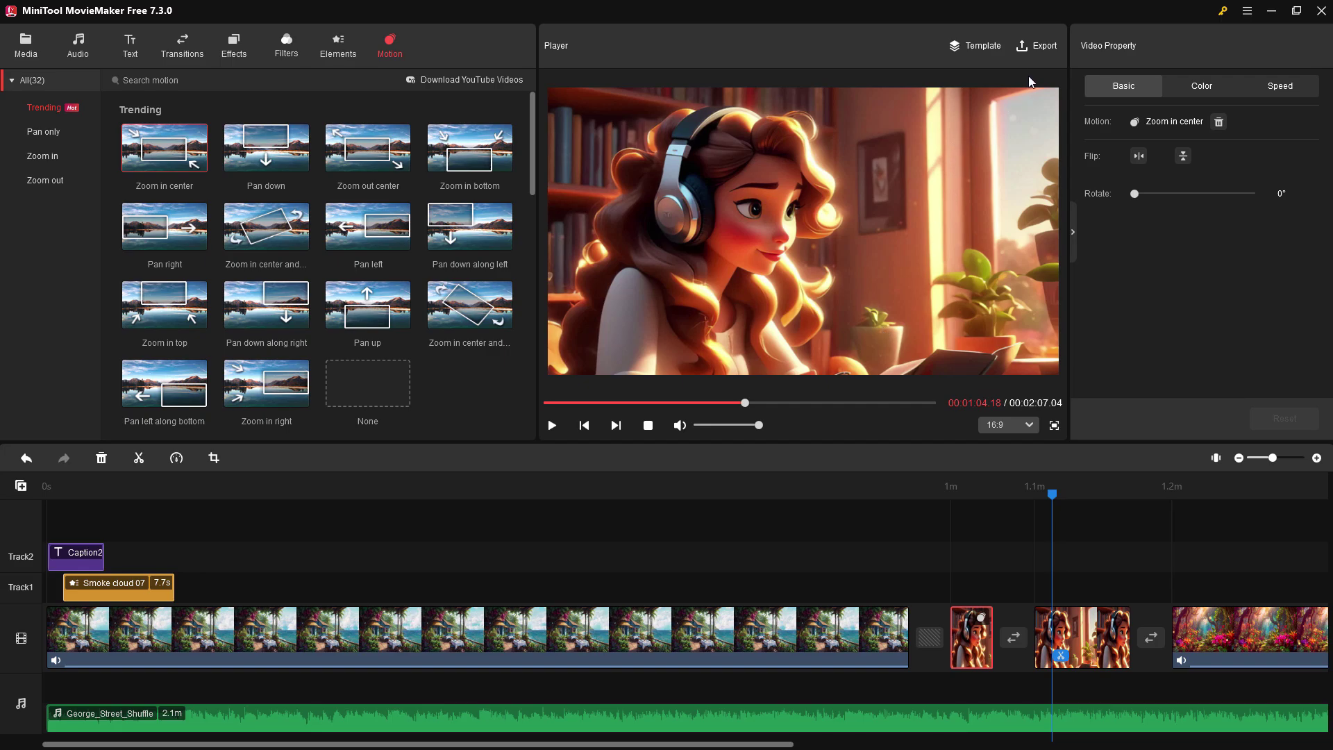
Choose export to PC with the output name My Movie
click(1036, 46)
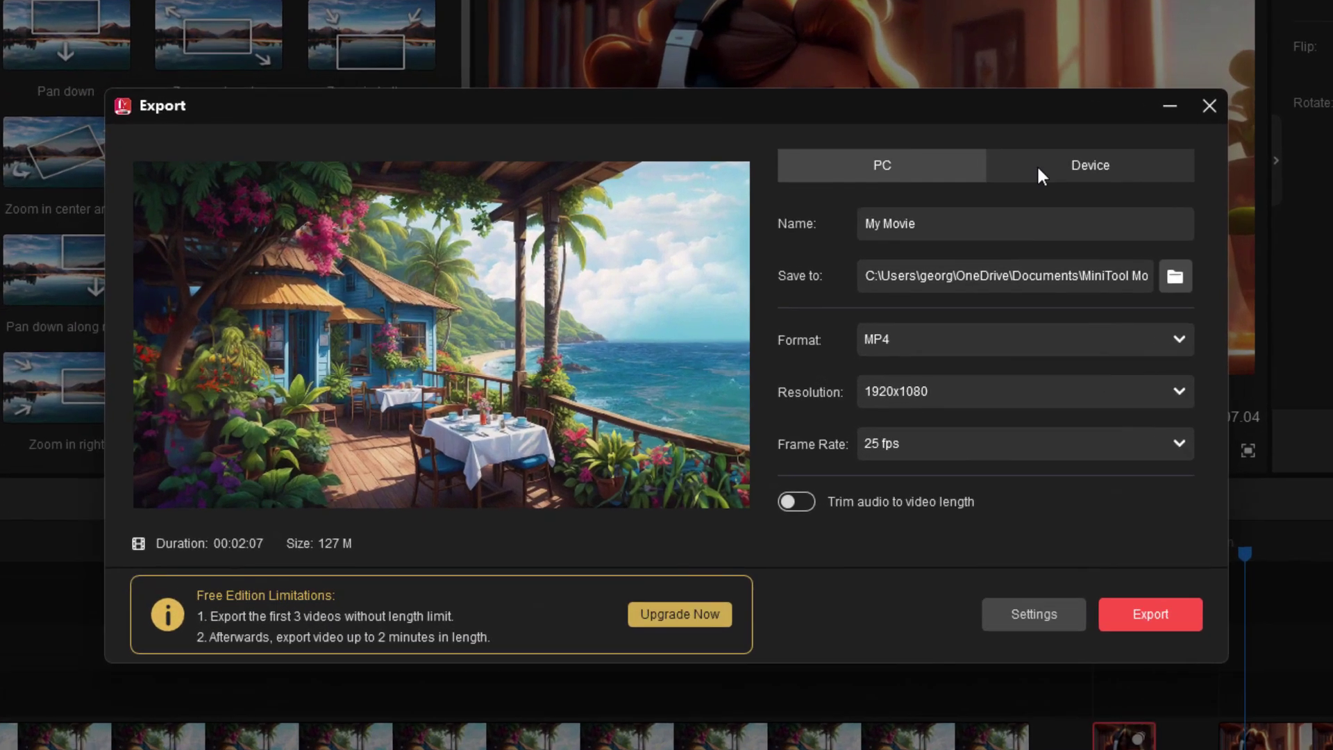
click(947, 229)
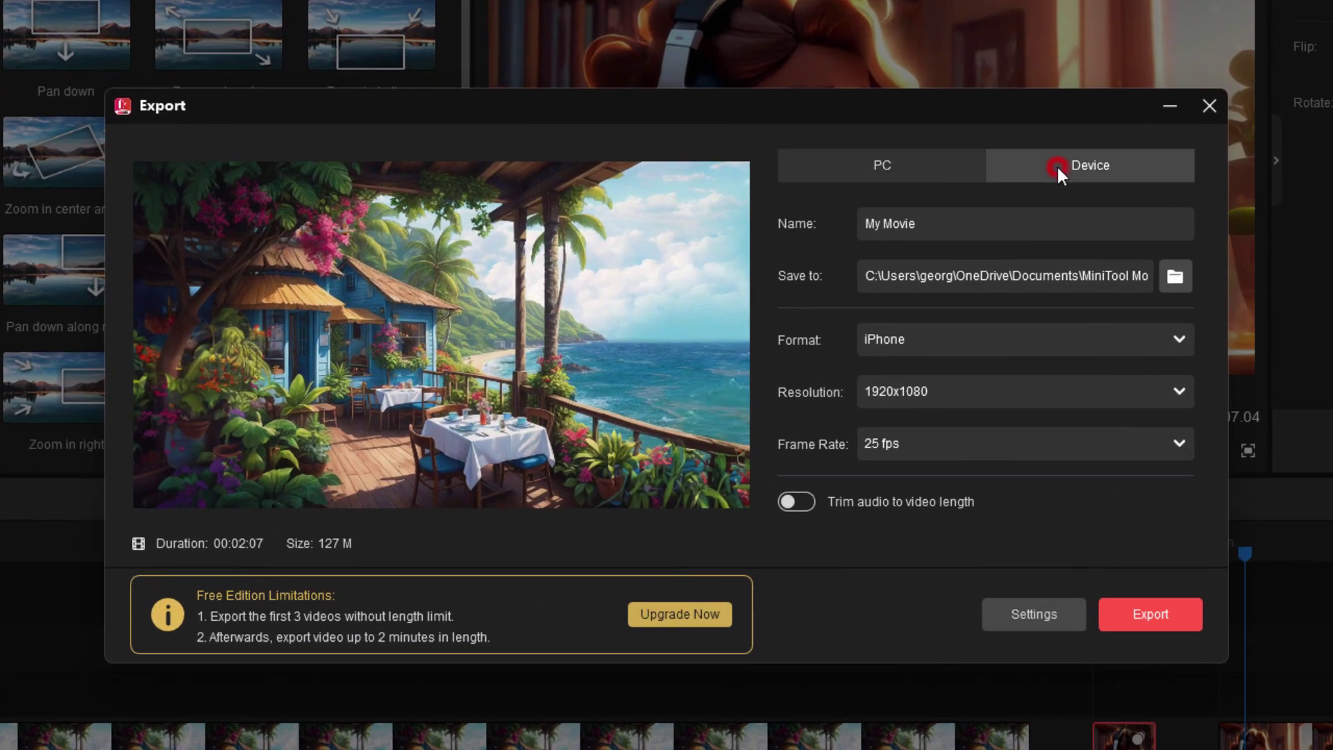
click(918, 173)
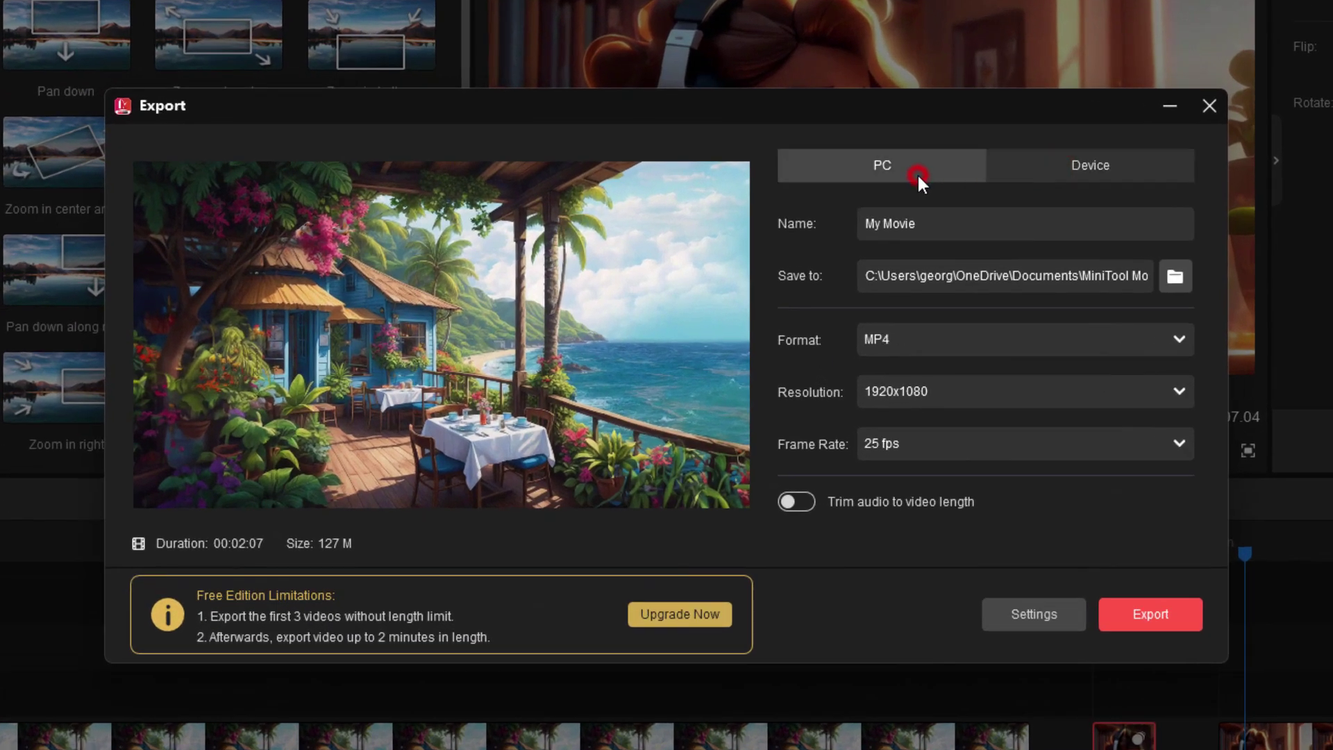
click(952, 227)
click(945, 229)
Keep MP4, 1920x1080 and 25 fps, and turn on Trim audio to video length
click(981, 338)
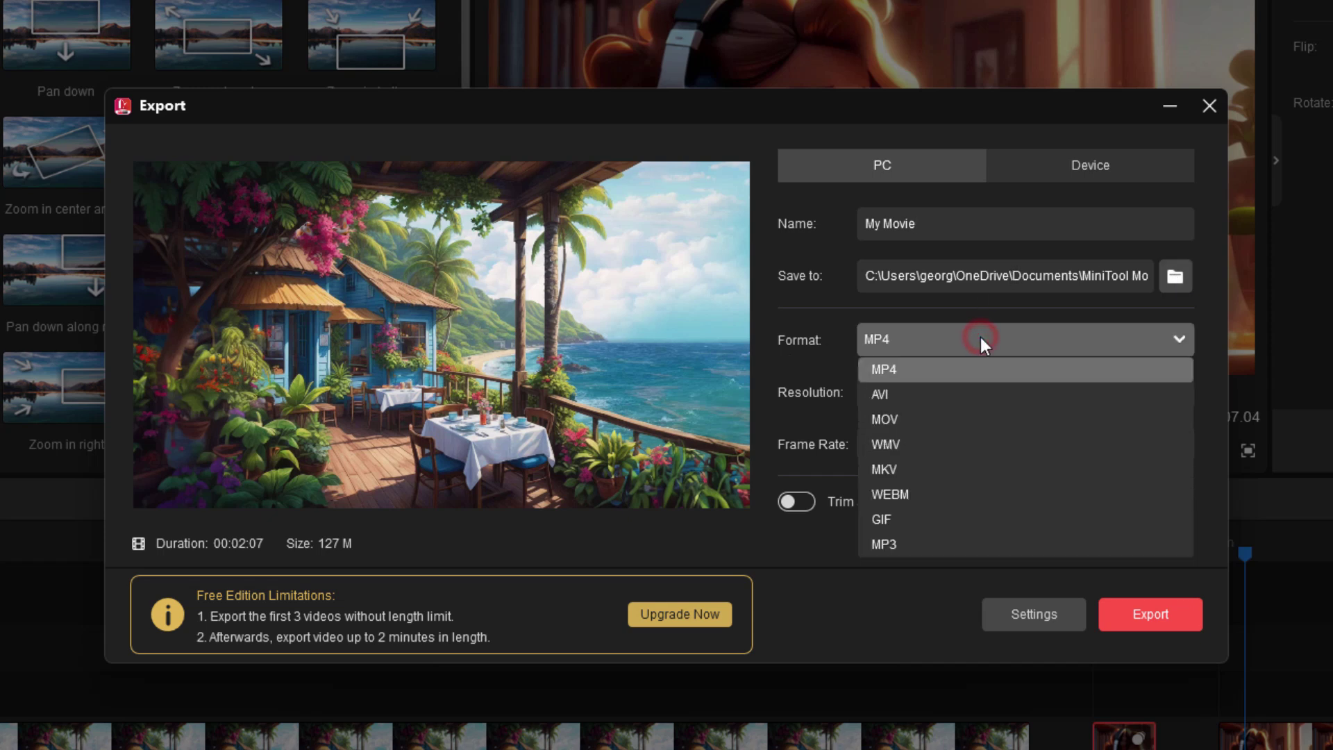
click(918, 368)
click(948, 390)
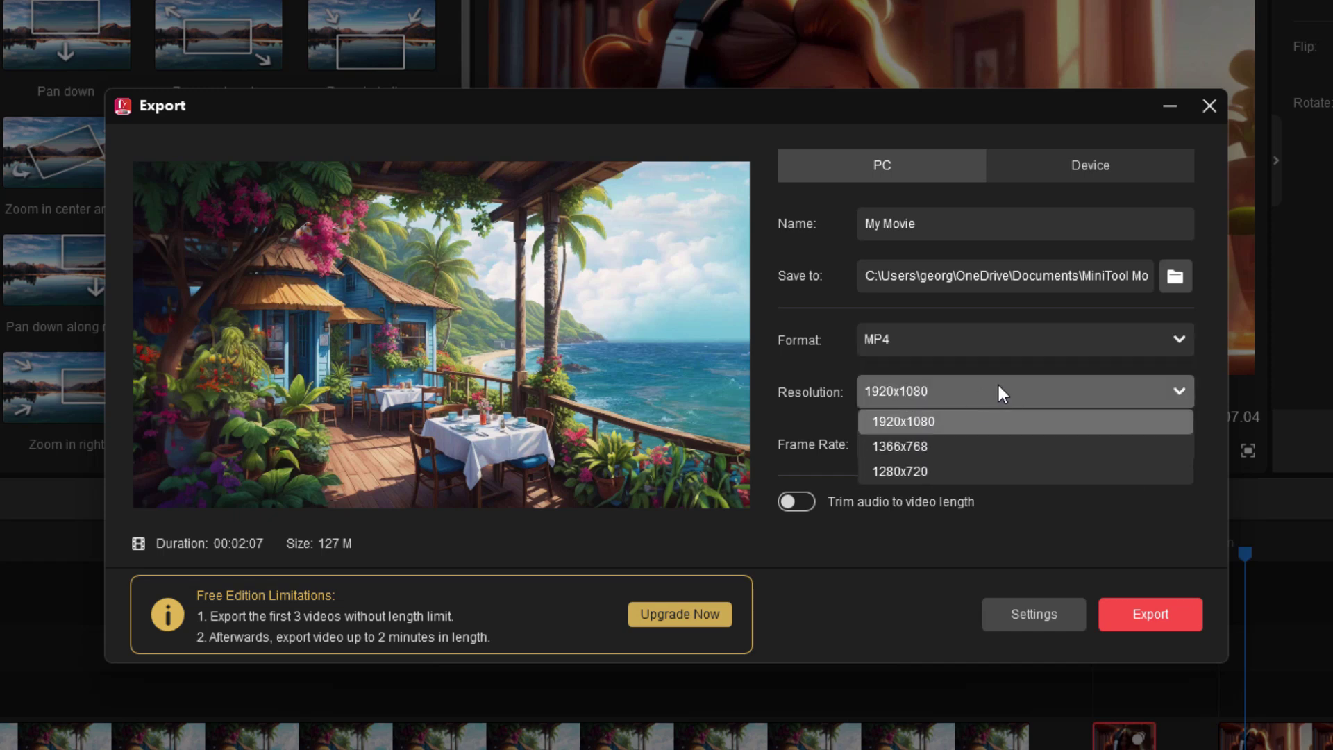
click(978, 391)
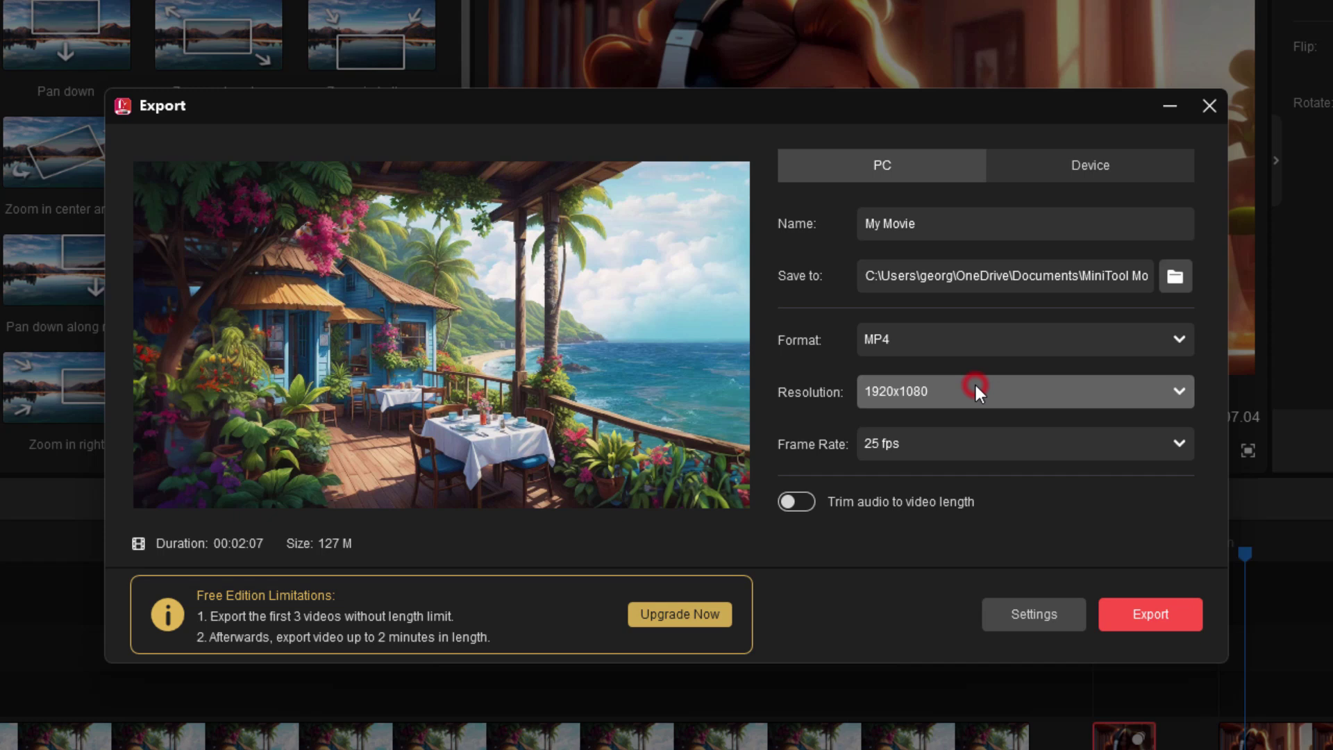
click(993, 441)
click(993, 444)
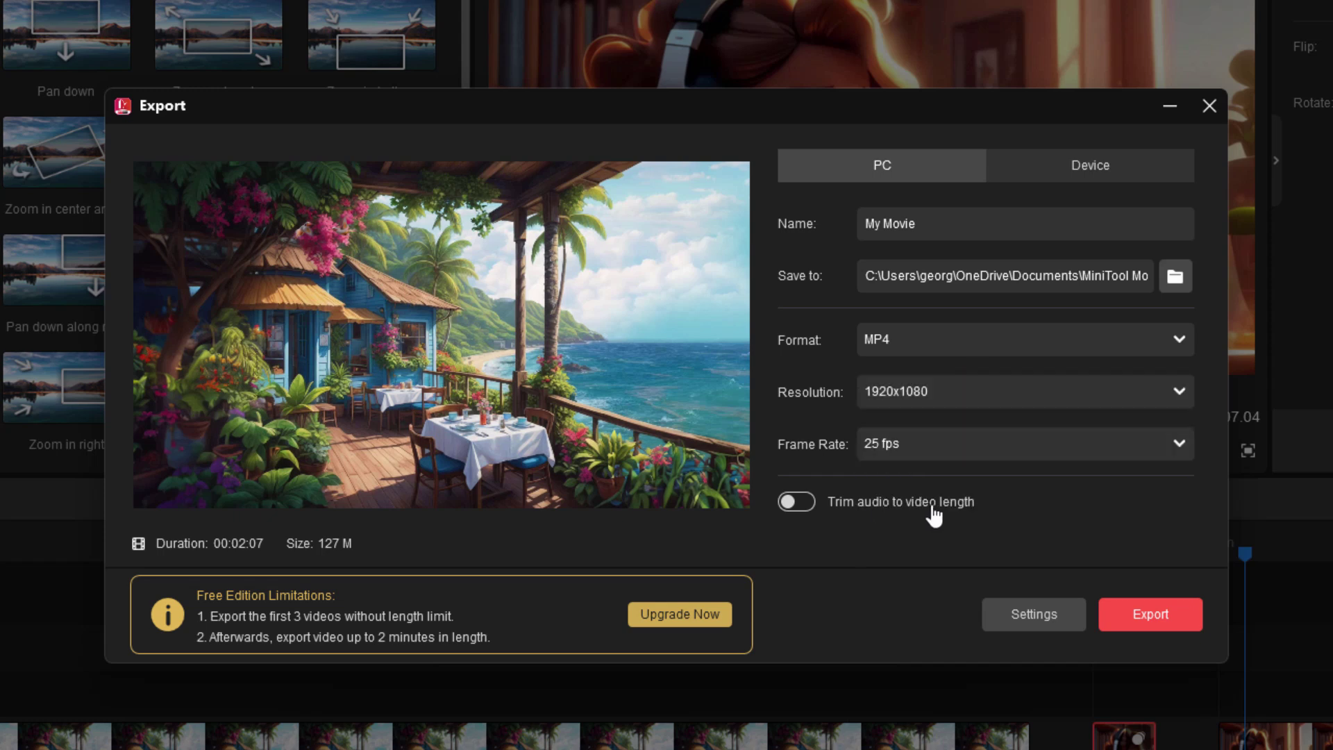
click(812, 513)
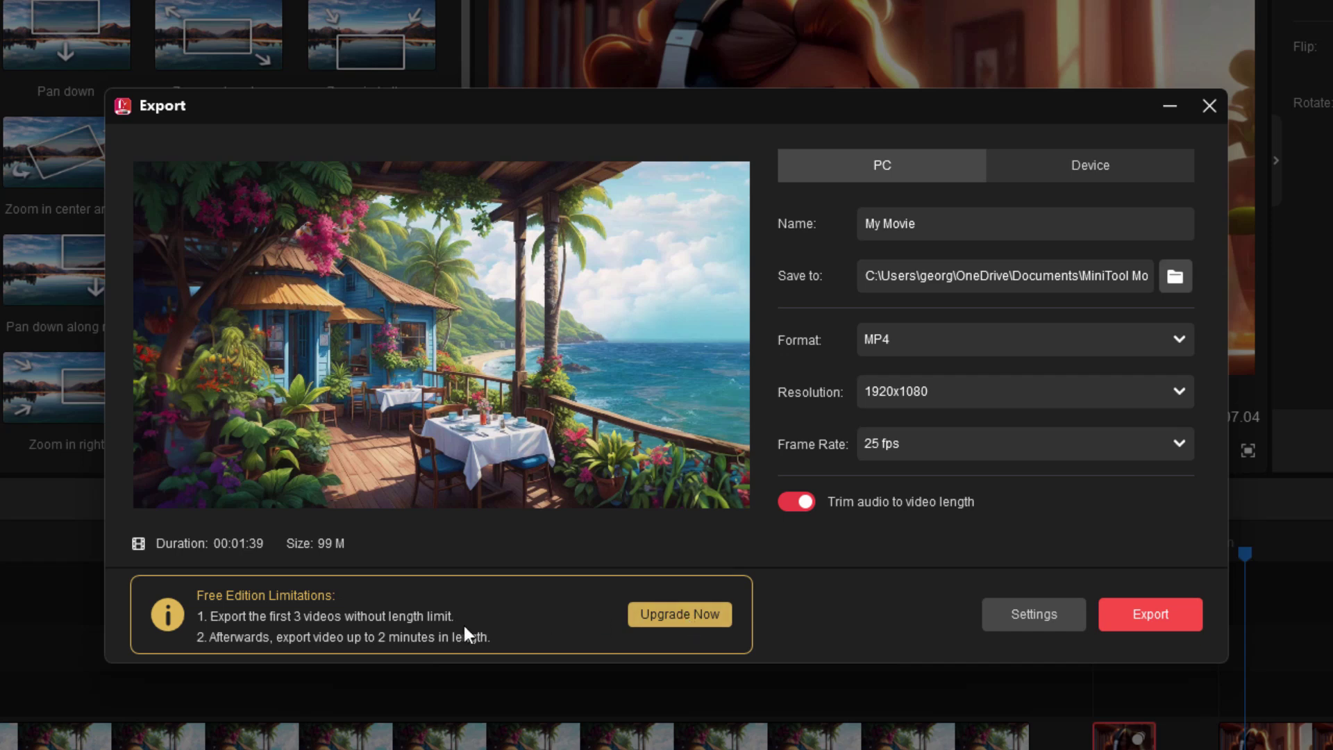
Accept the default quality settings and start exporting My Movie as MP4
click(1041, 614)
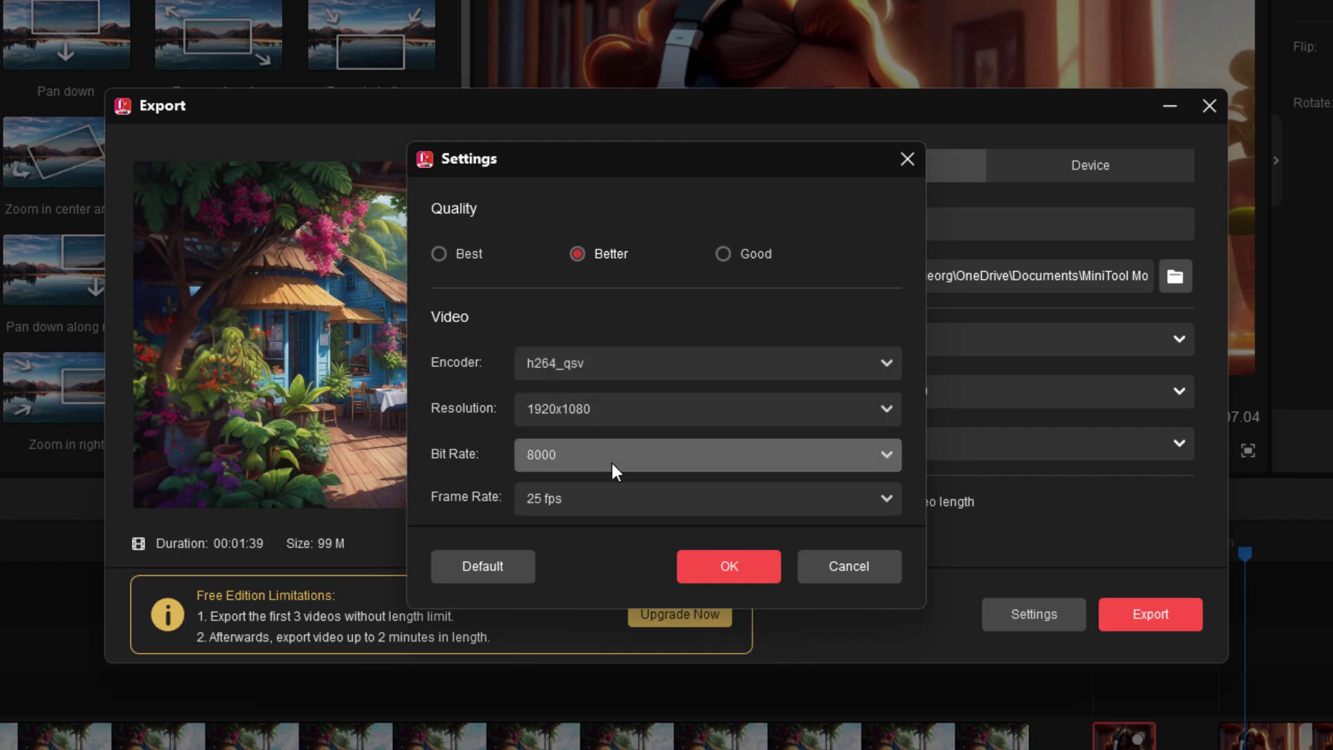
click(719, 567)
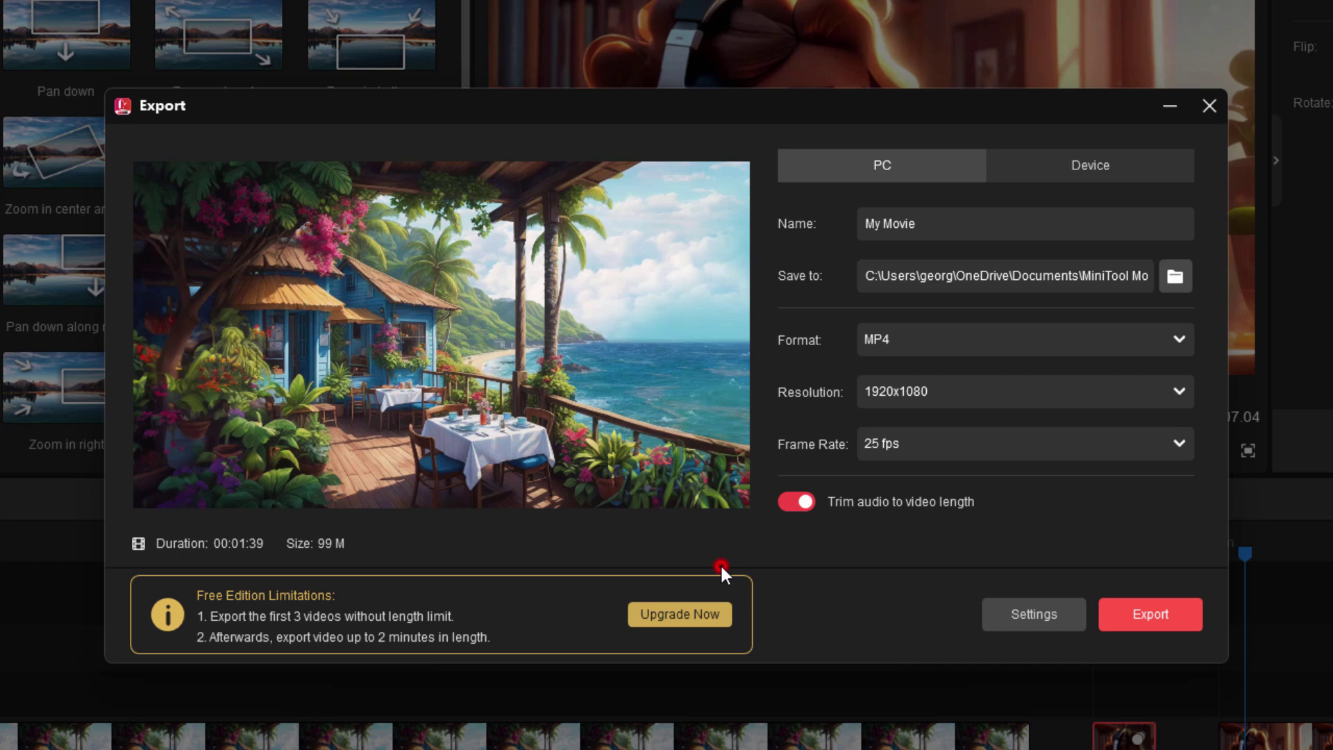
click(1151, 615)
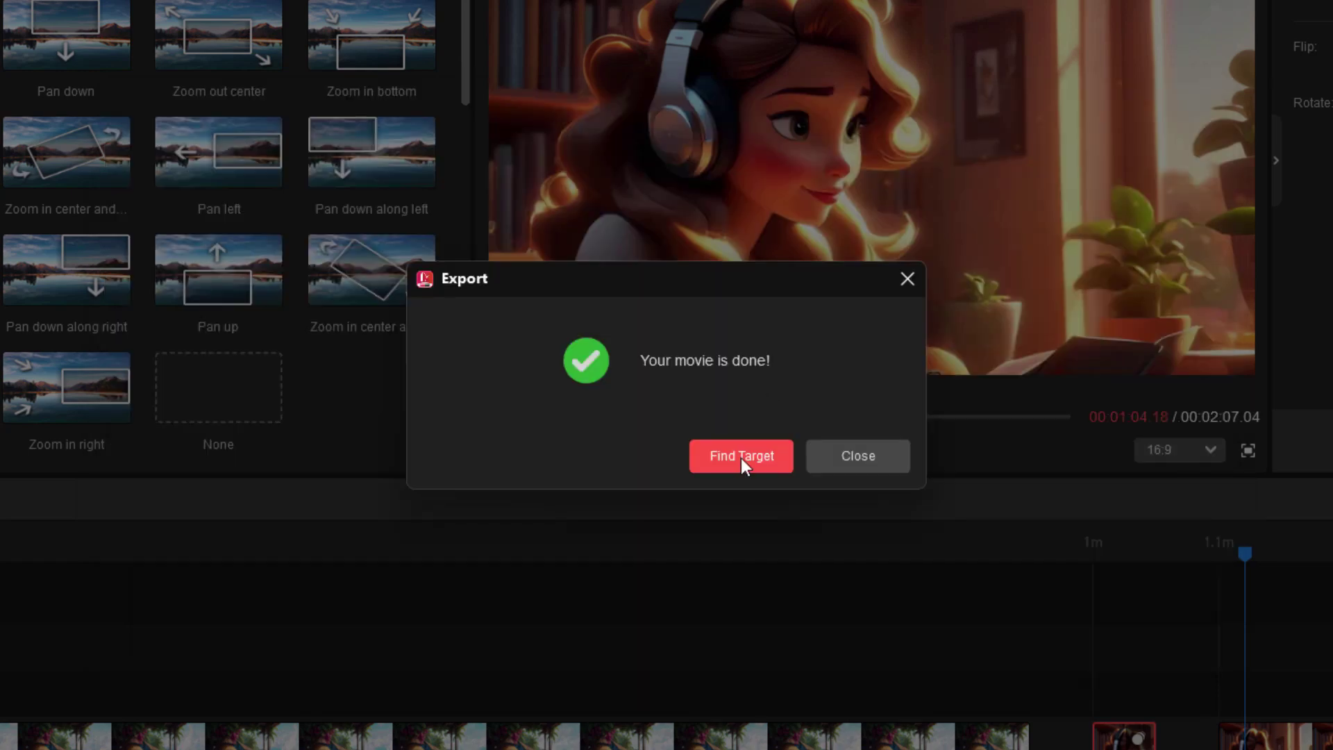
View My Movie.mp4 in its output folder, then minimize File Explorer
click(735, 455)
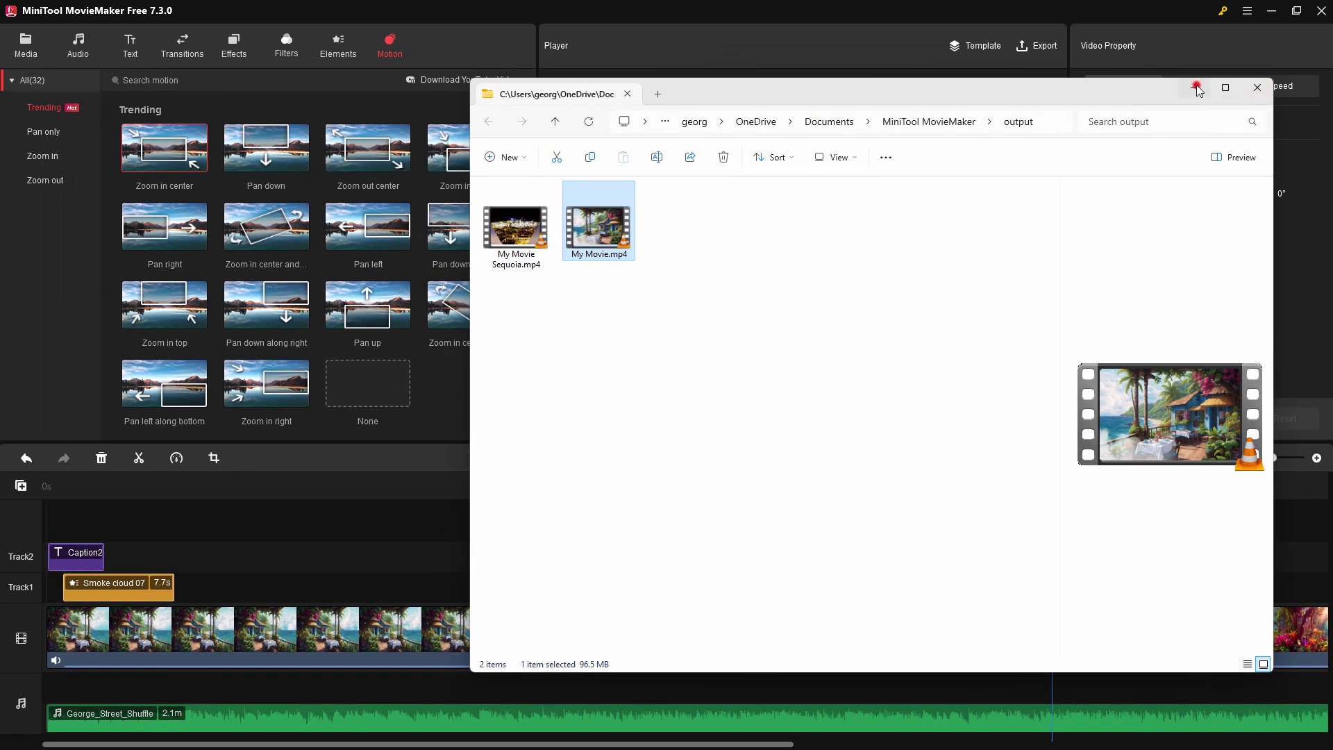
click(1273, 44)
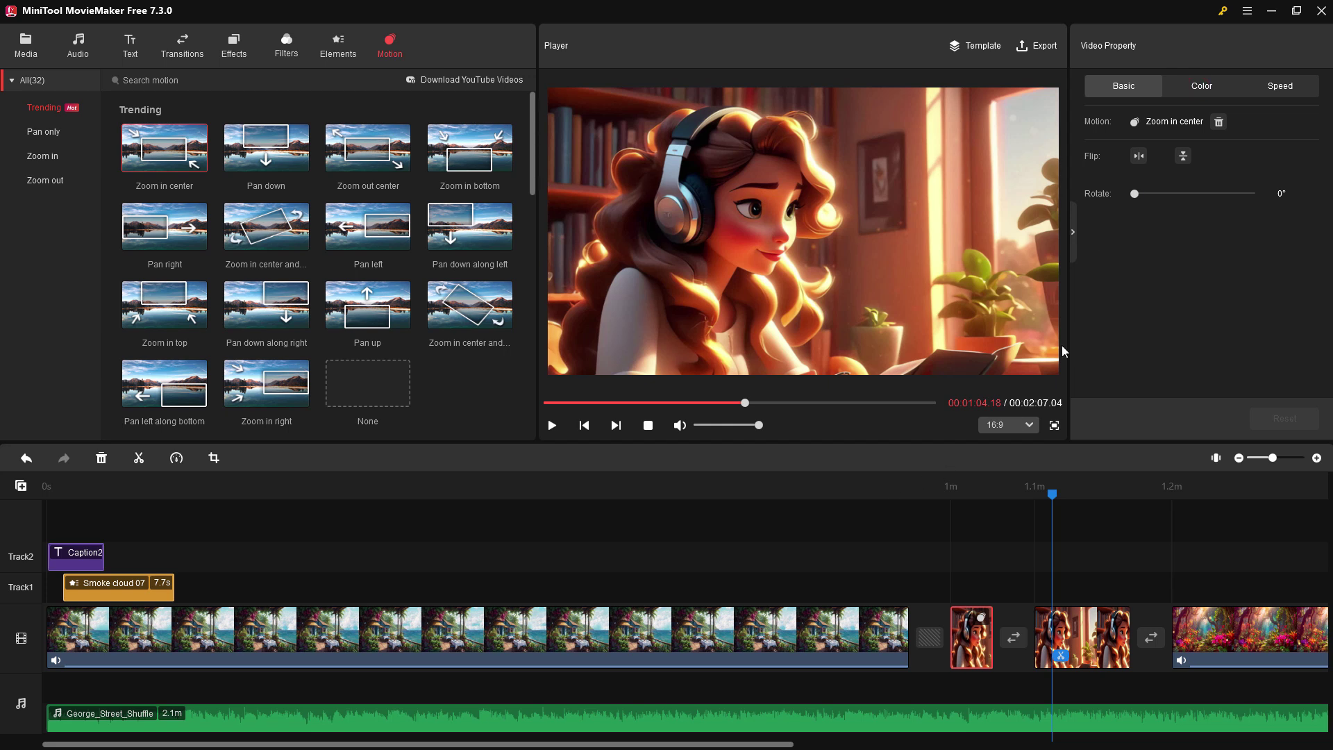
click(1223, 16)
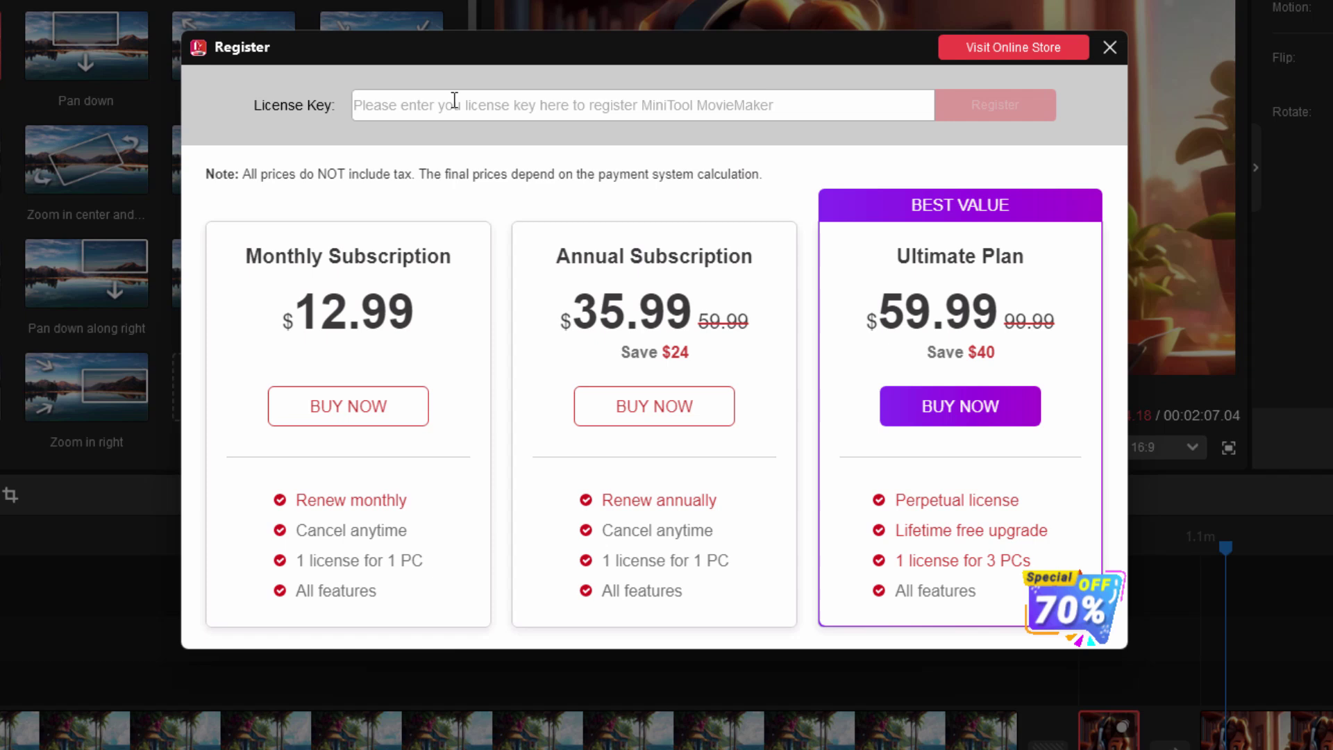
click(518, 185)
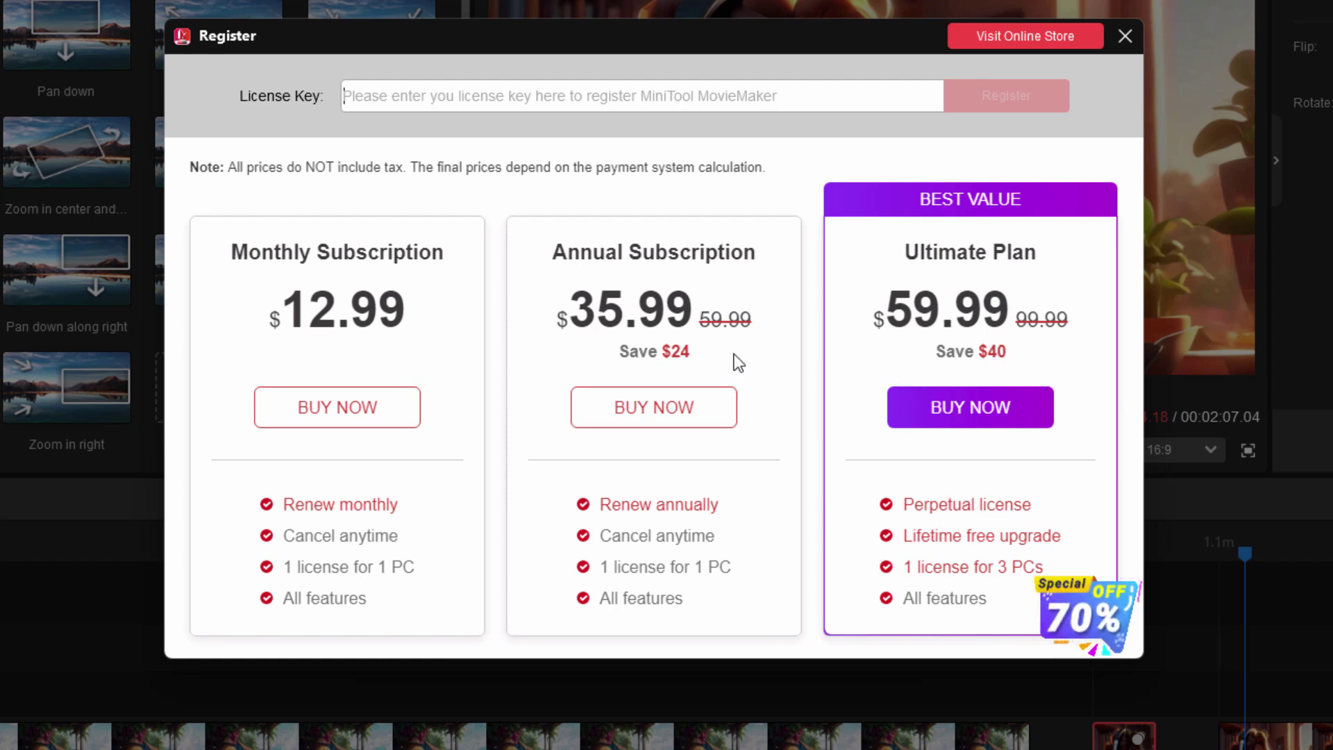
click(458, 108)
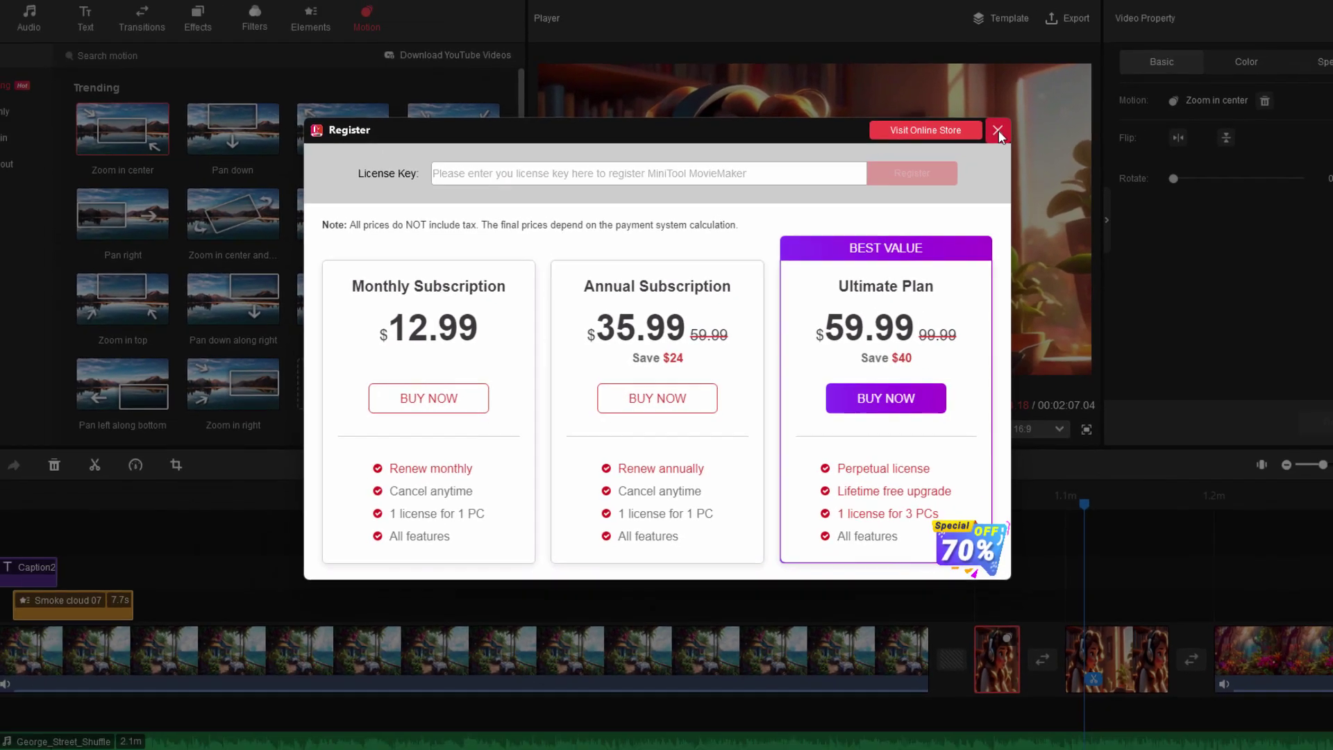
click(1125, 36)
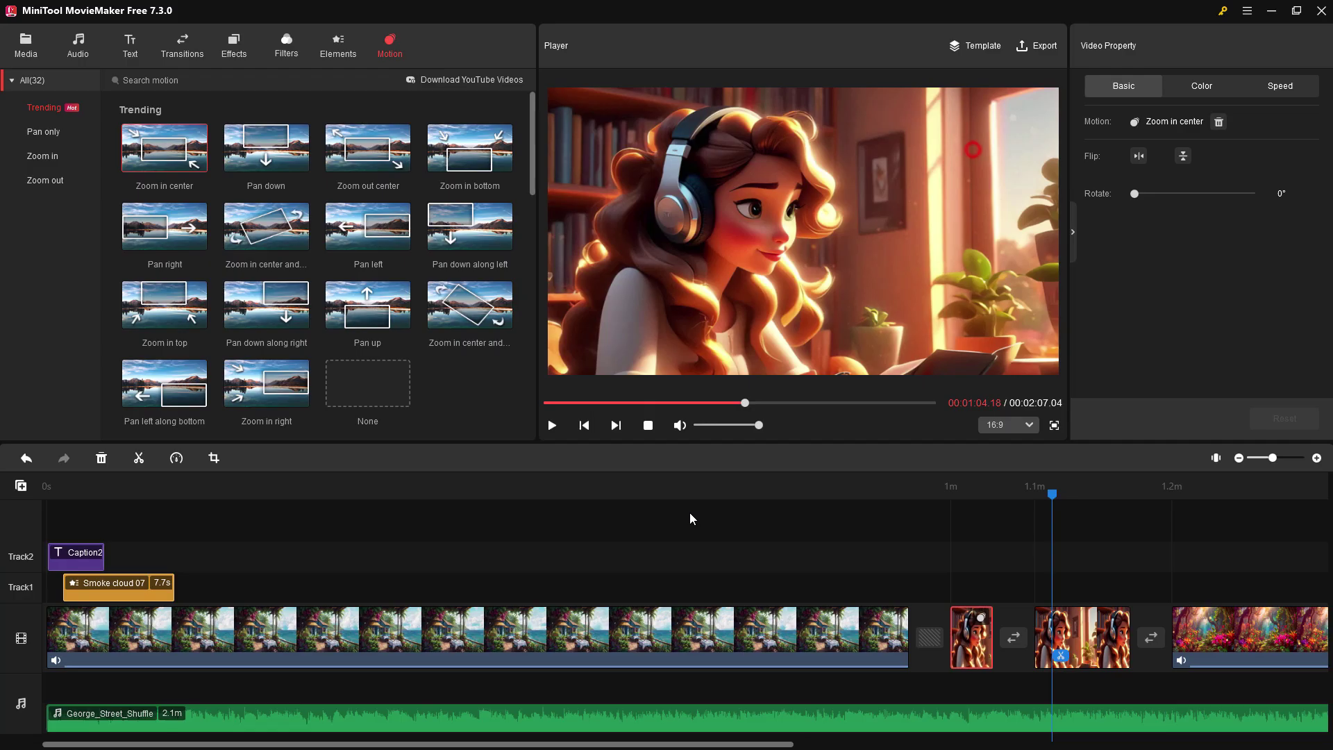